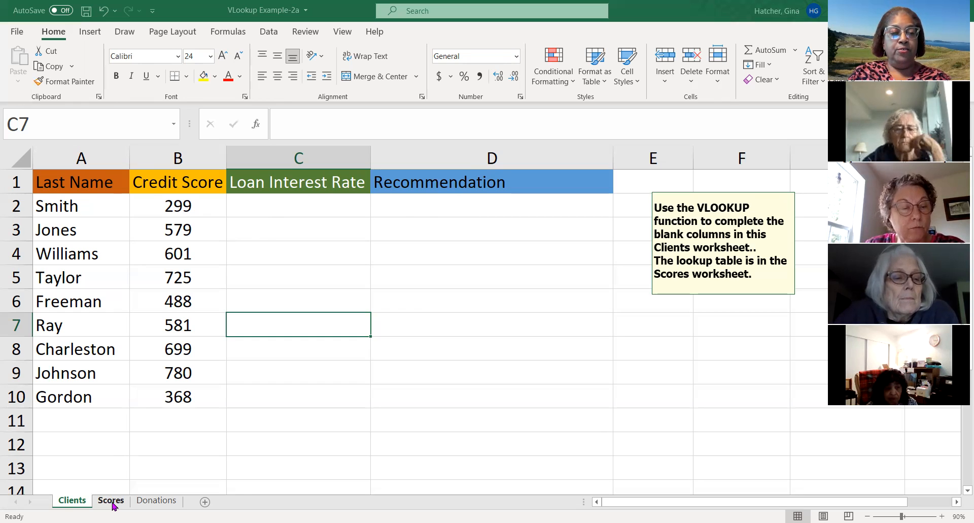
Compare the clients' credit scores on the Clients sheet with the interest and recommendation lookup table on the Scores sheet
click(111, 501)
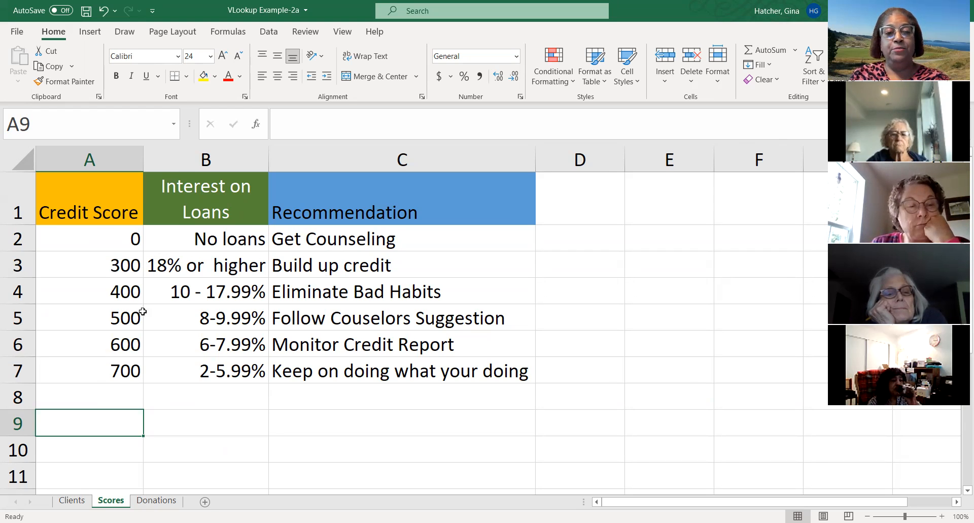
click(72, 500)
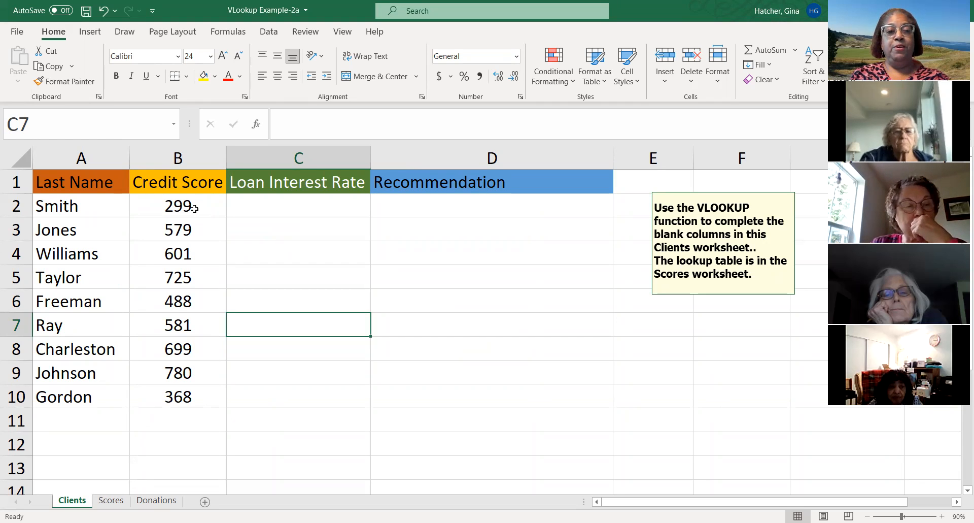
click(277, 205)
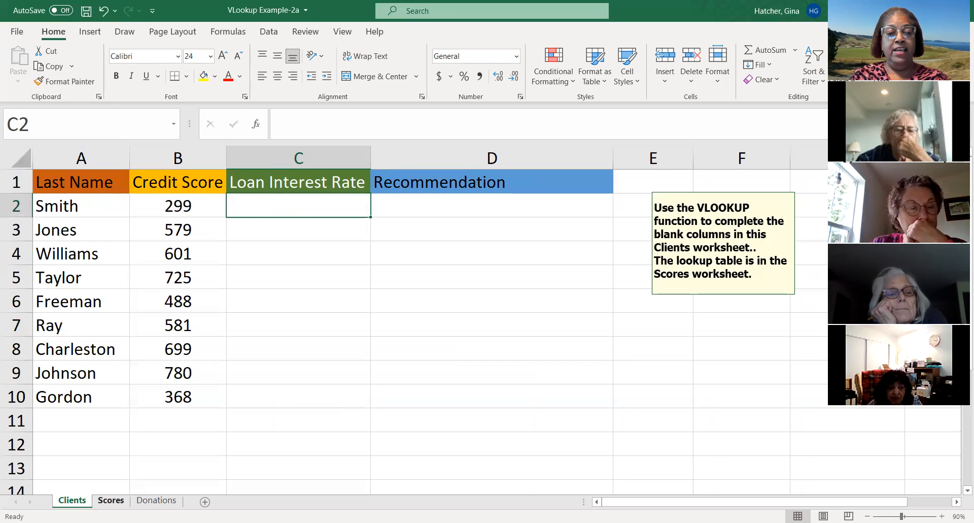
click(111, 502)
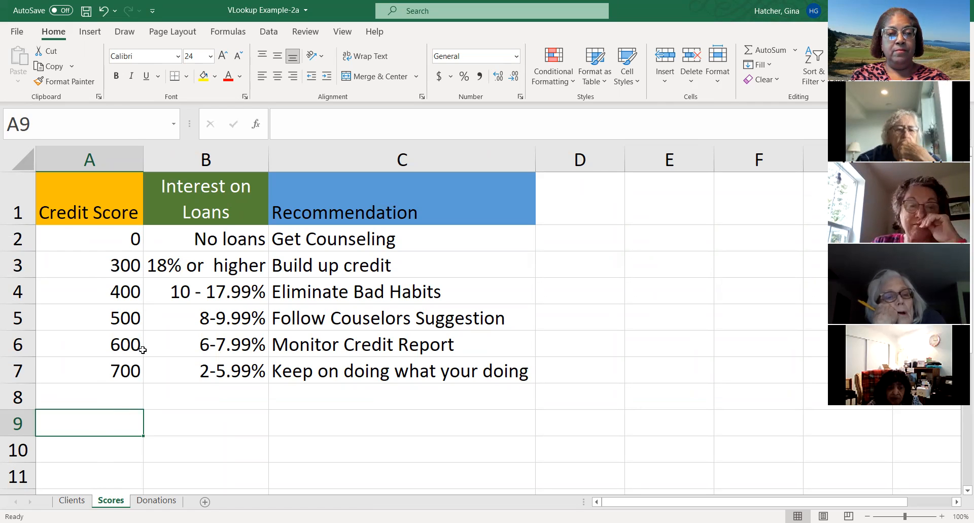
click(207, 239)
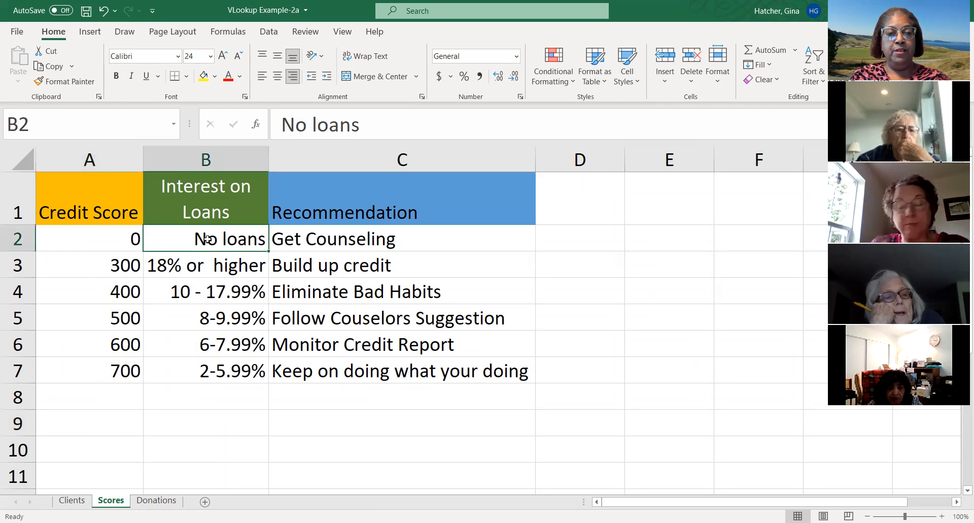
click(82, 502)
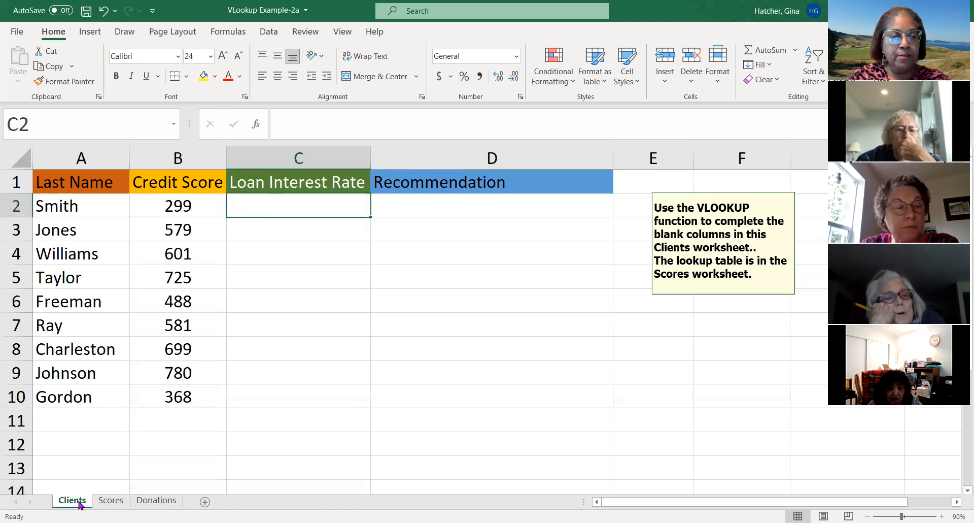
click(109, 500)
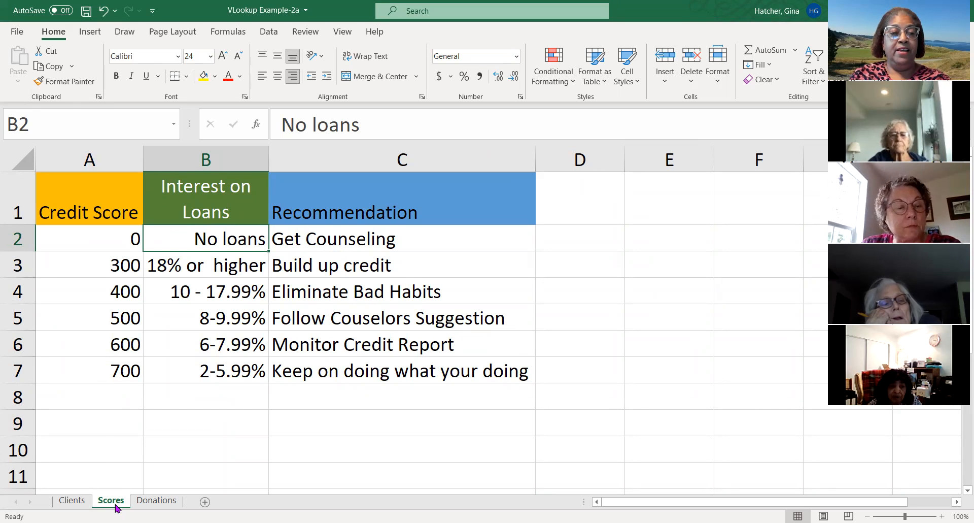
click(72, 501)
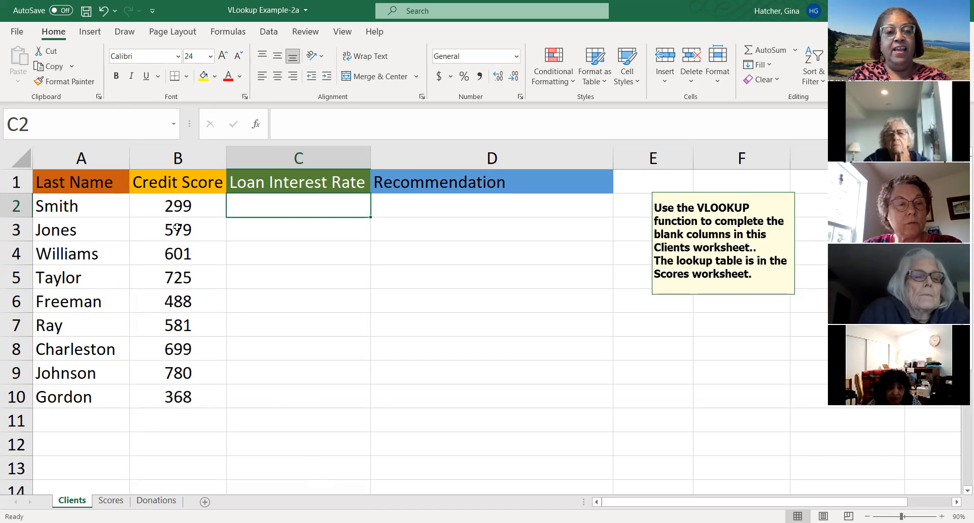
click(110, 501)
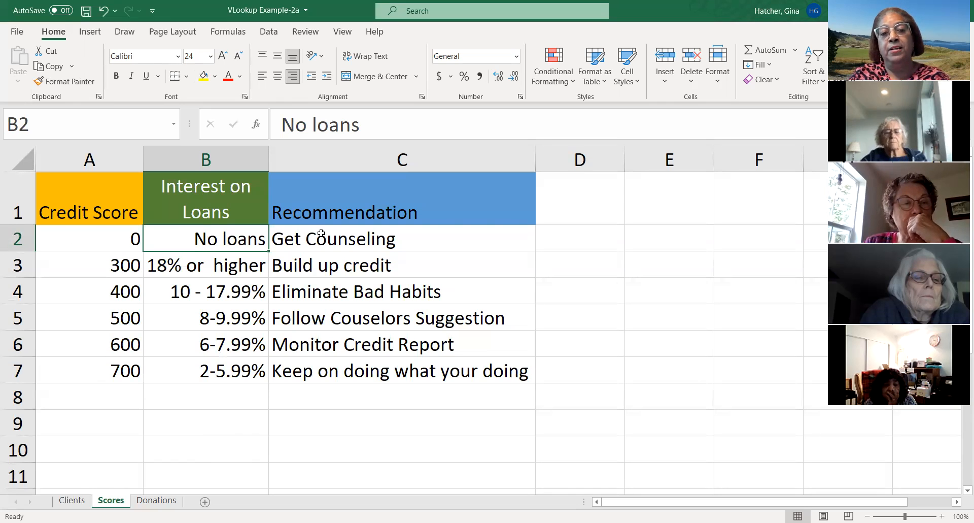
click(337, 240)
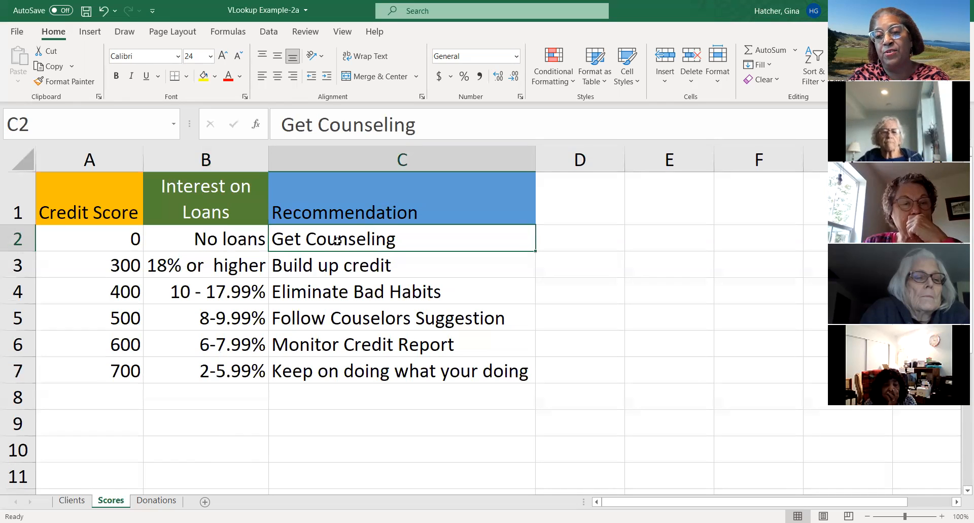
click(224, 237)
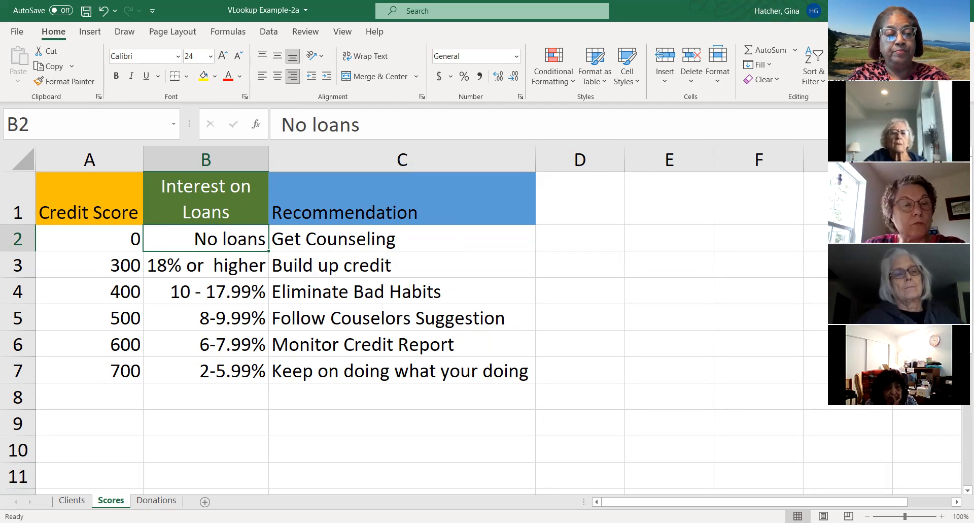
click(71, 500)
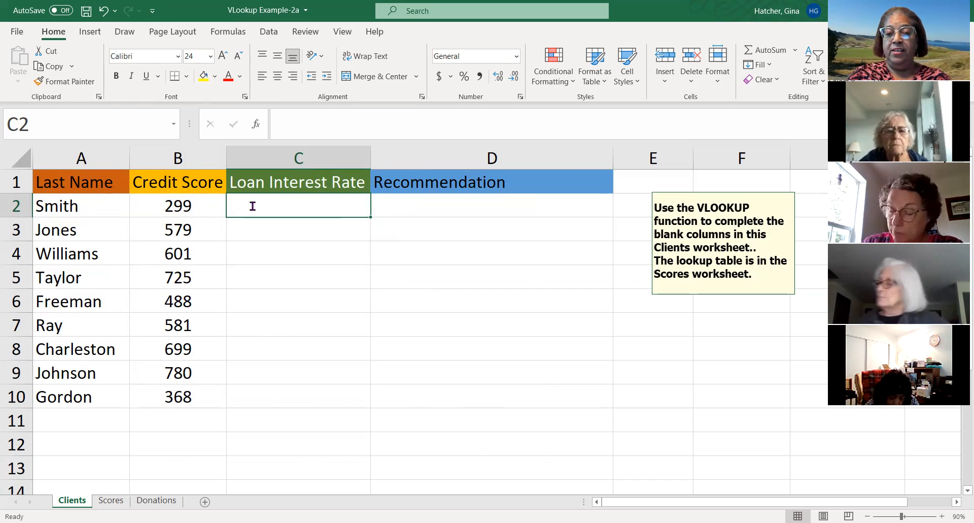
text(=)
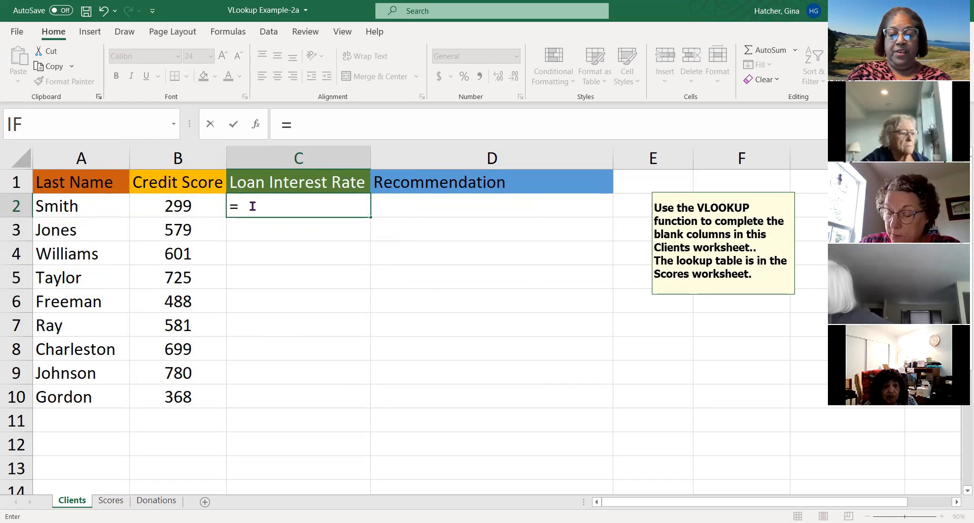
text(vl)
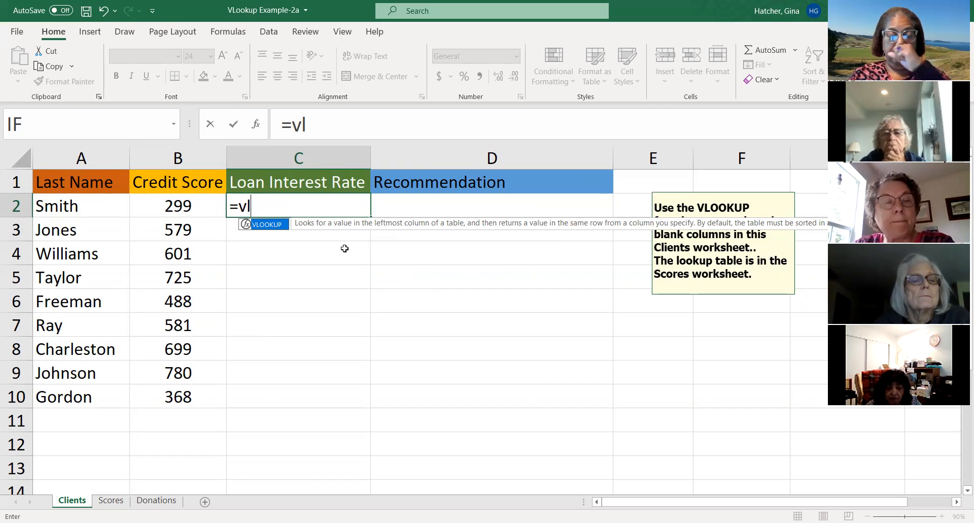
click(257, 126)
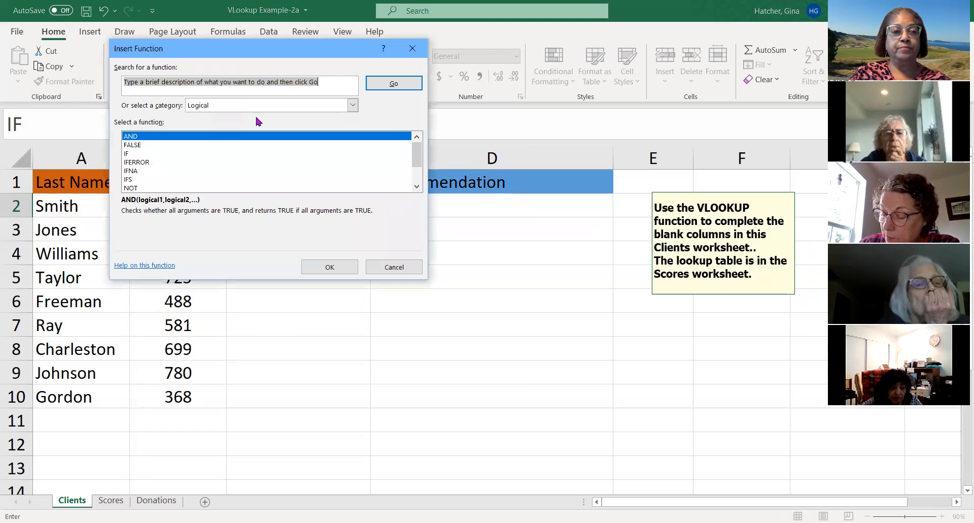
click(390, 269)
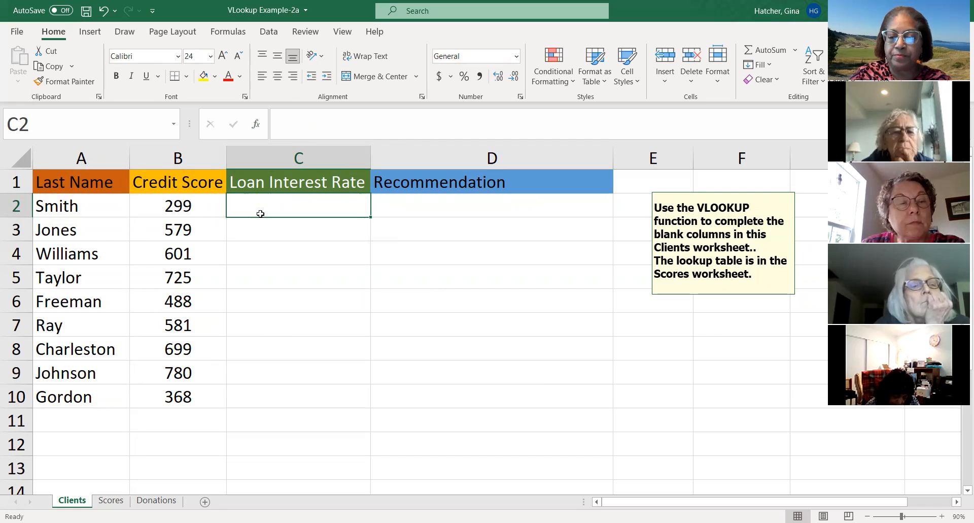
Start a VLOOKUP function in cell C2 of the Clients sheet with B2 as the lookup value
text(=)
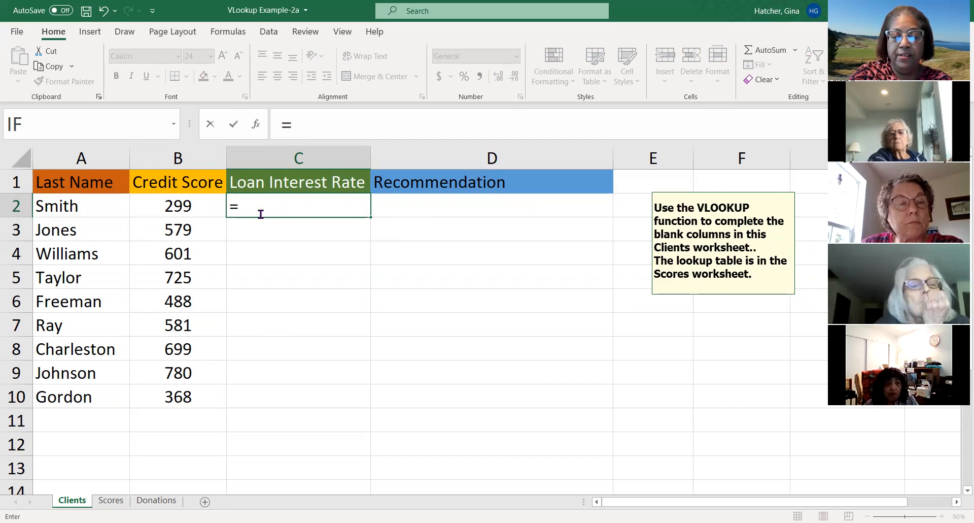
text(vl)
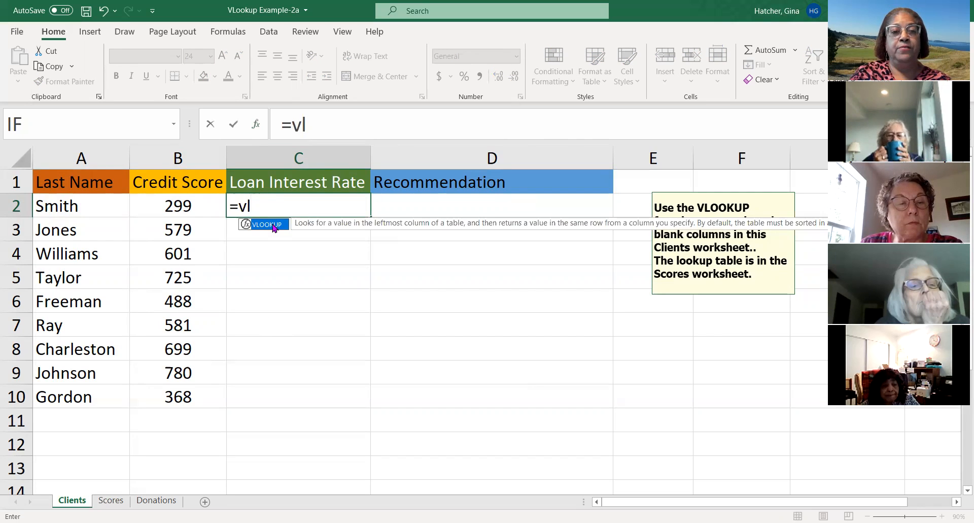
double_click(273, 224)
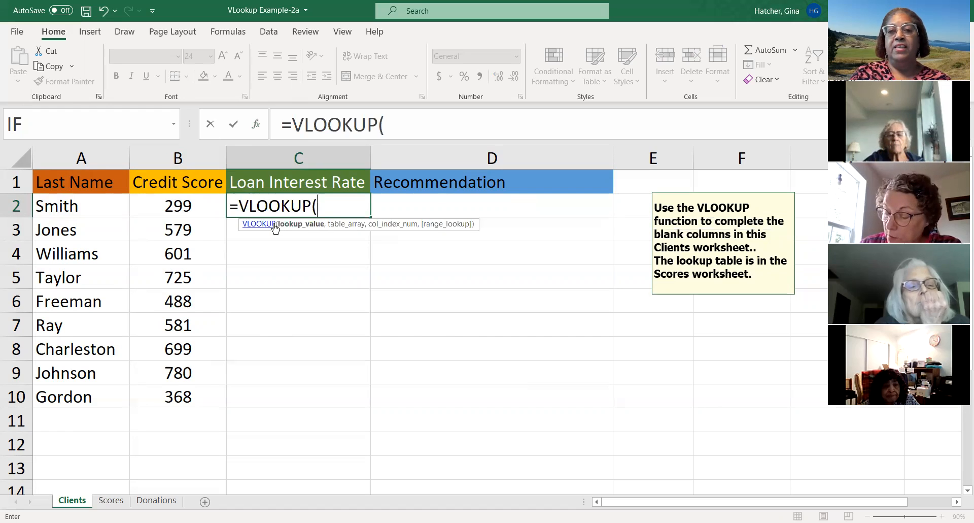
click(258, 125)
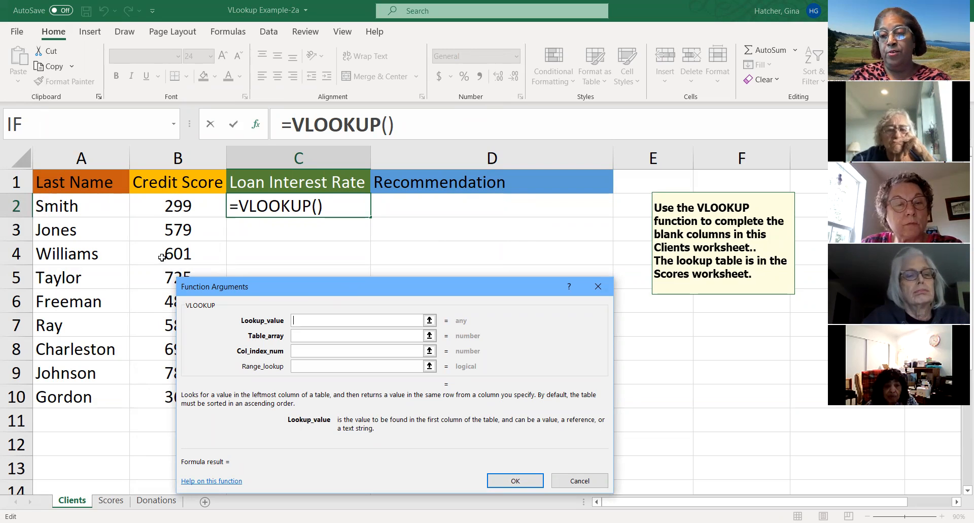
click(181, 208)
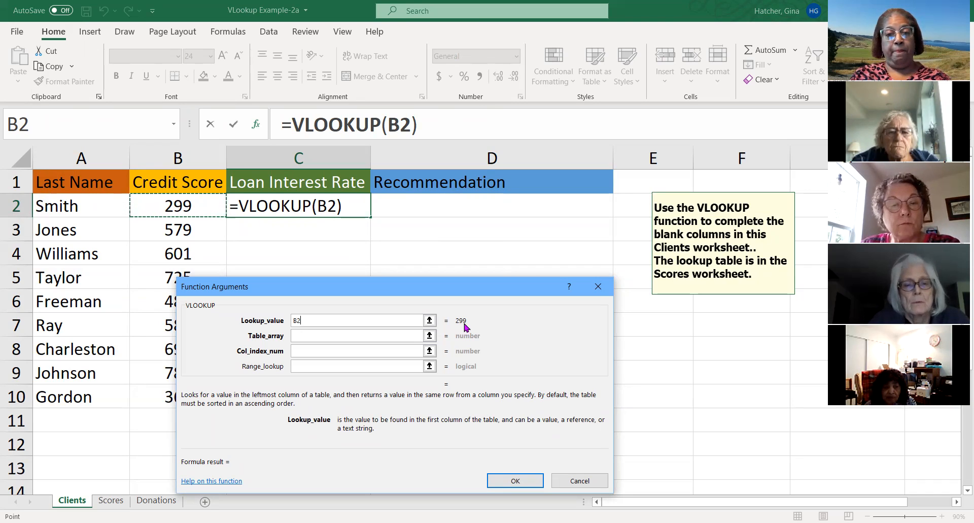
Set the VLOOKUP table array to the range A2:C7 on the Scores sheet
click(346, 333)
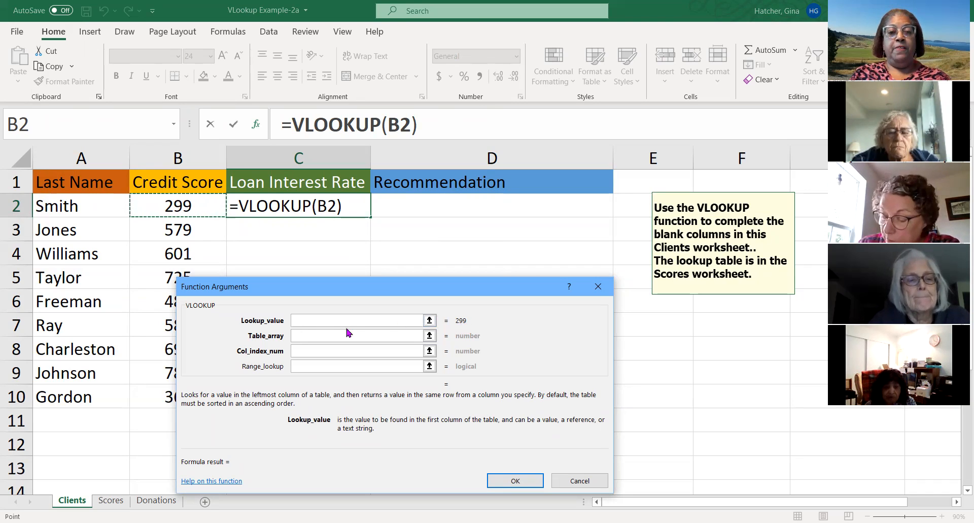
click(300, 336)
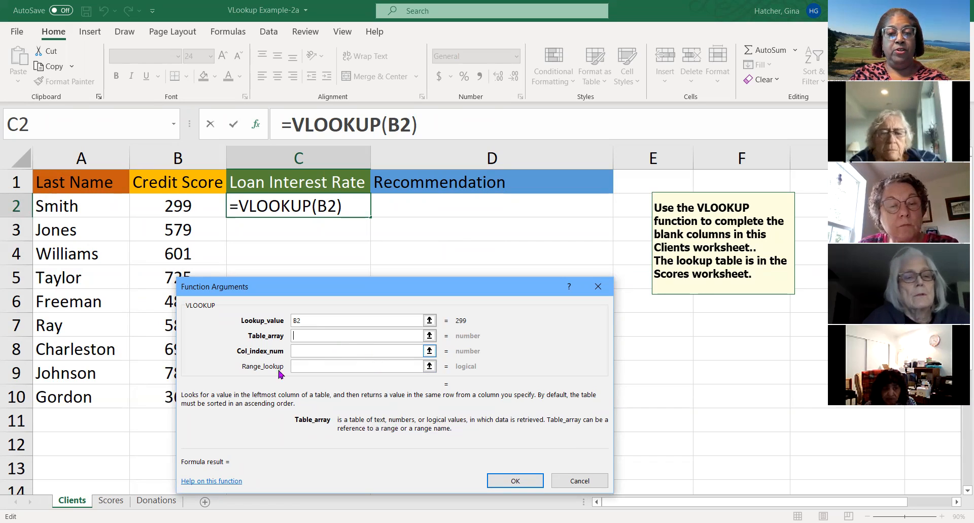
click(111, 501)
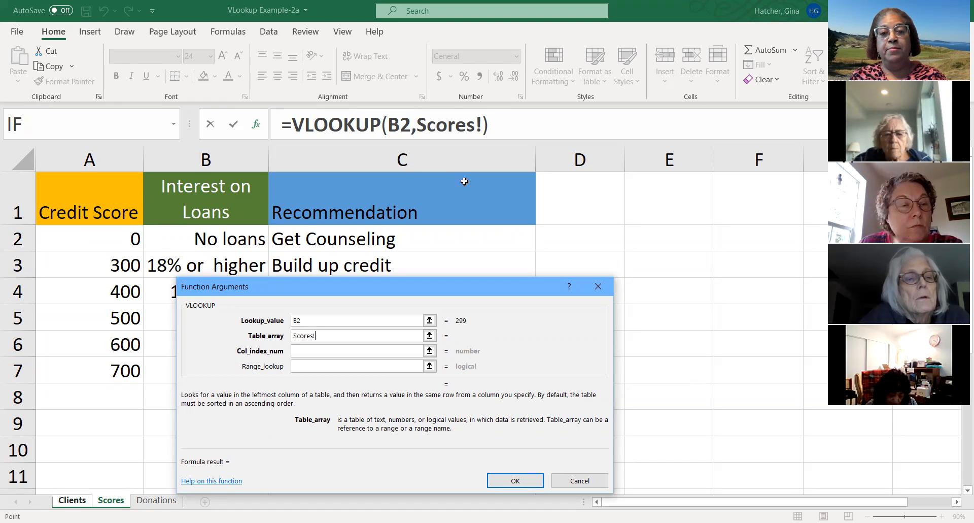
click(89, 239)
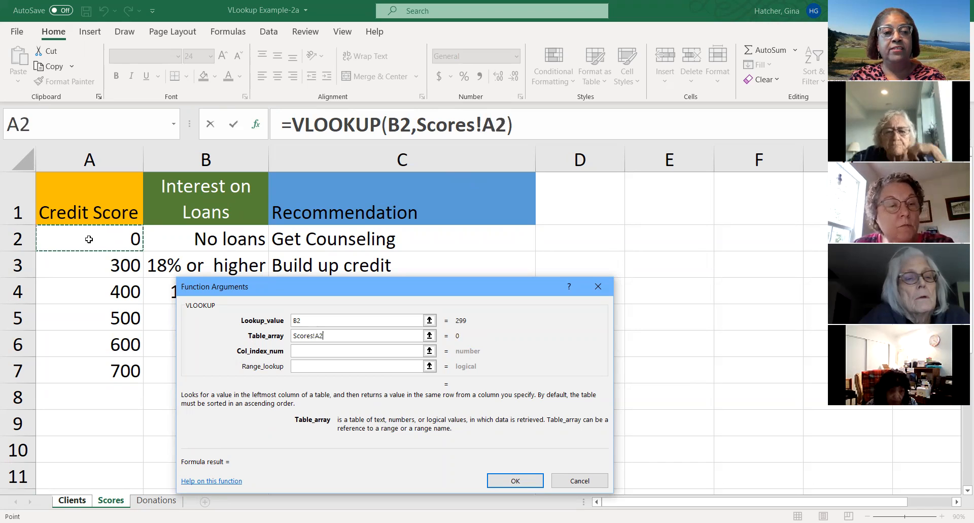
shift+click(371, 373)
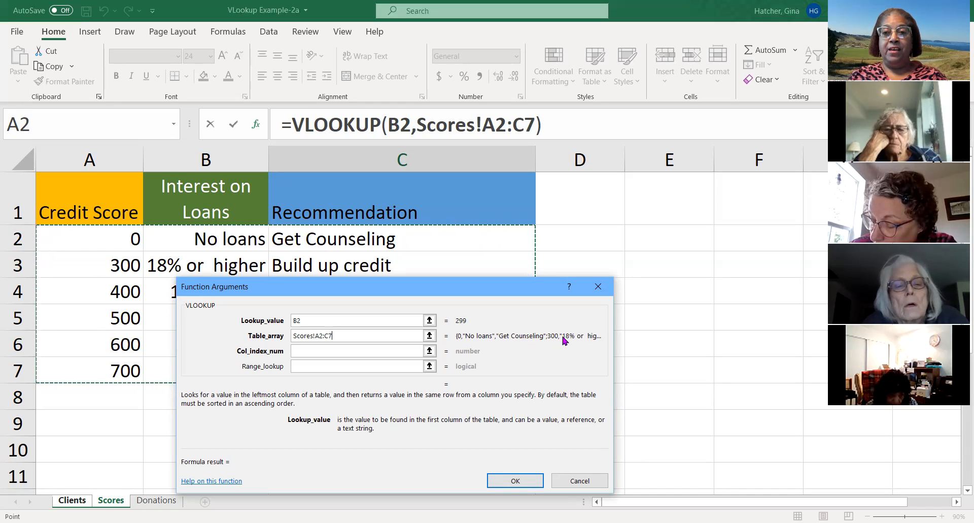
Set the column index number to 2 and complete the VLOOKUP formula in C2
click(307, 351)
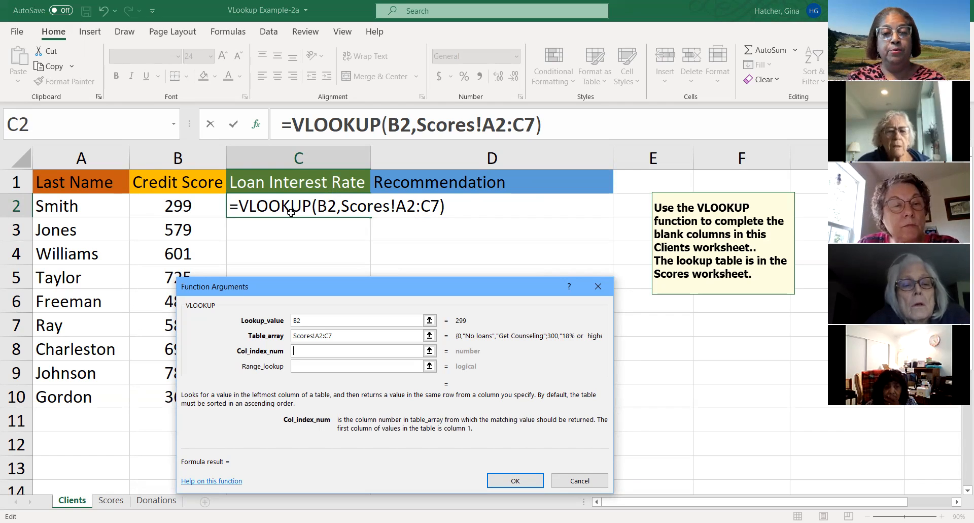
text(2)
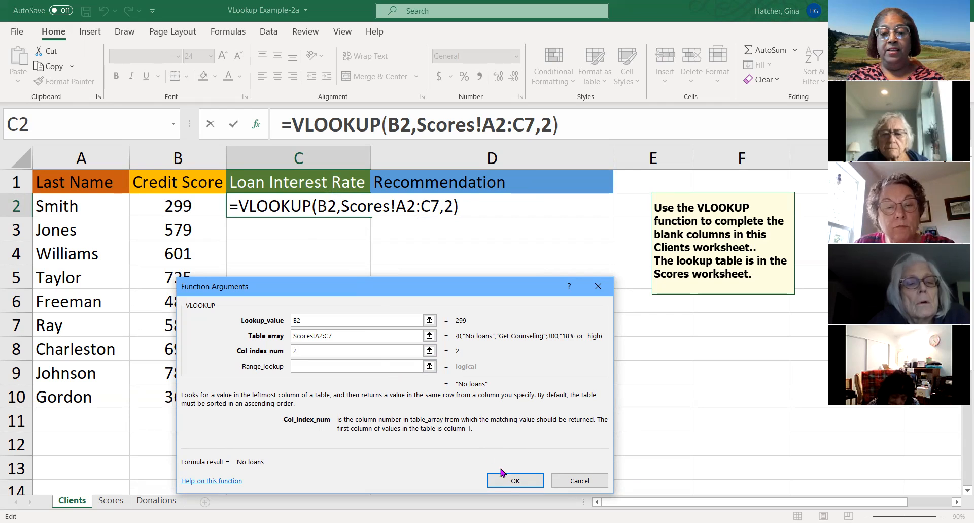
click(511, 480)
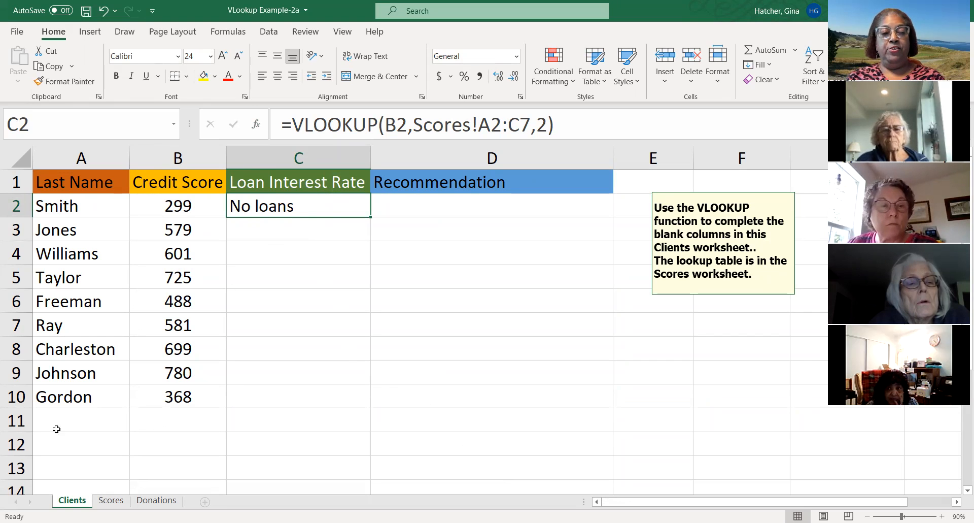
Check C2's result against the Scores table and fill its formula down the Loan Interest Rate column to C6
click(110, 501)
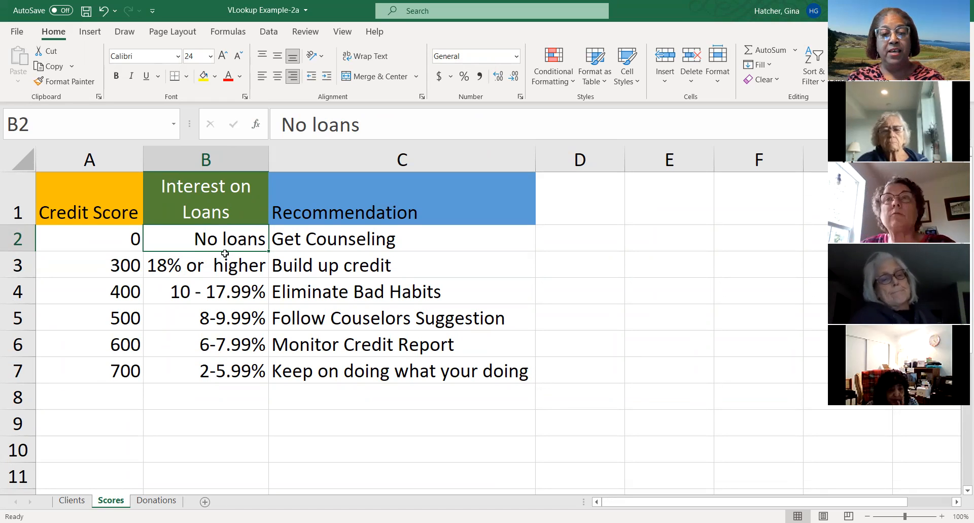
click(72, 500)
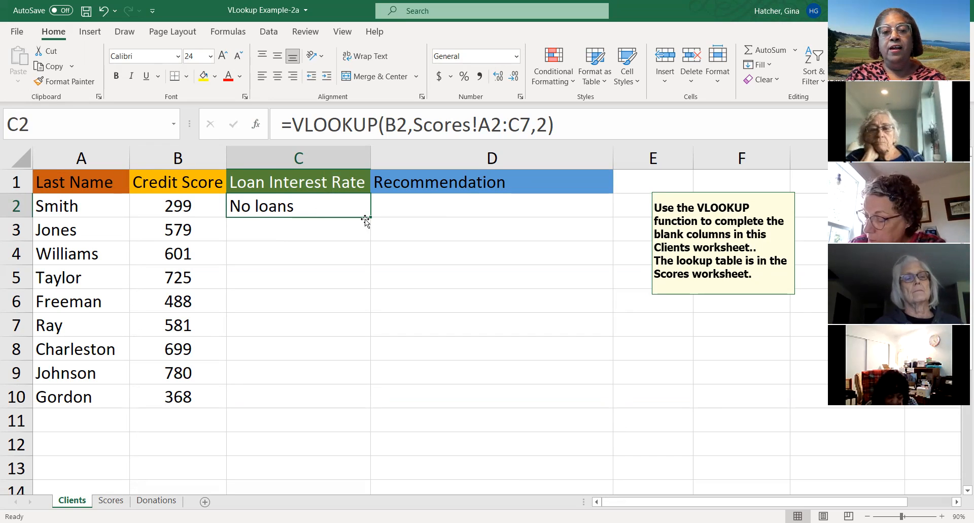
drag(371, 218, 370, 318)
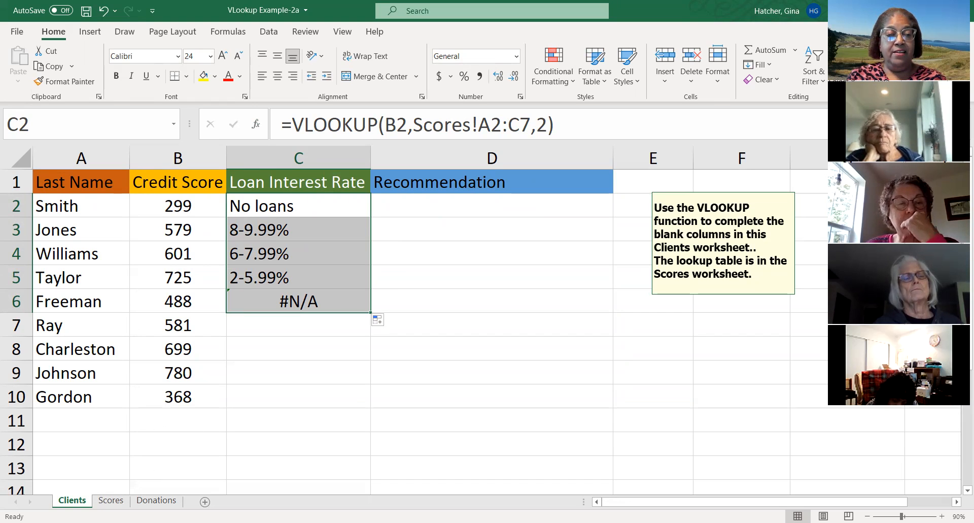
Check the copied interest rates against the Scores table and inspect the table range in C3's formula
click(110, 502)
click(230, 271)
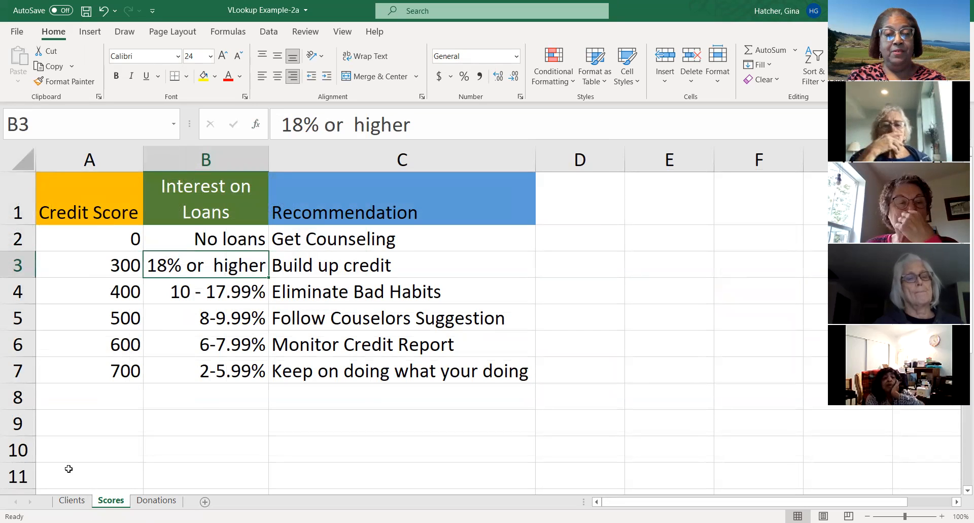
click(72, 503)
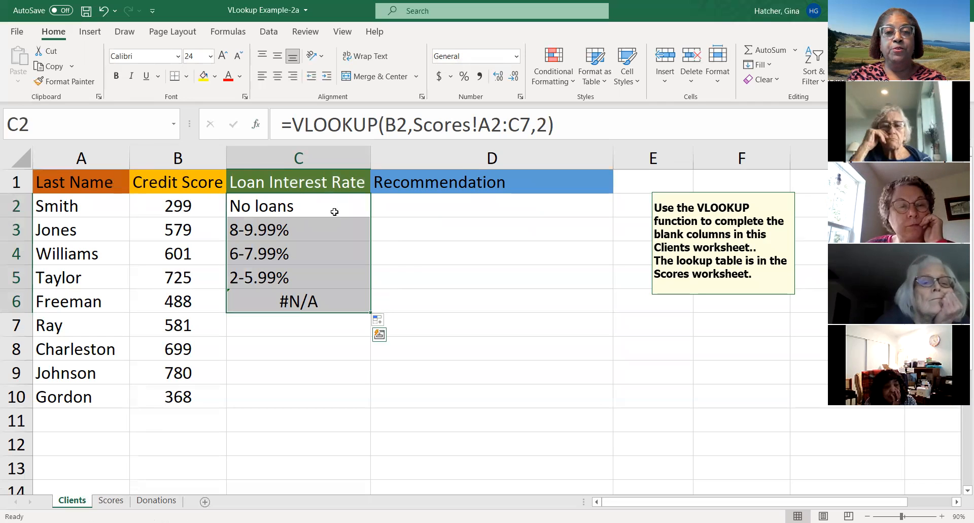
click(294, 233)
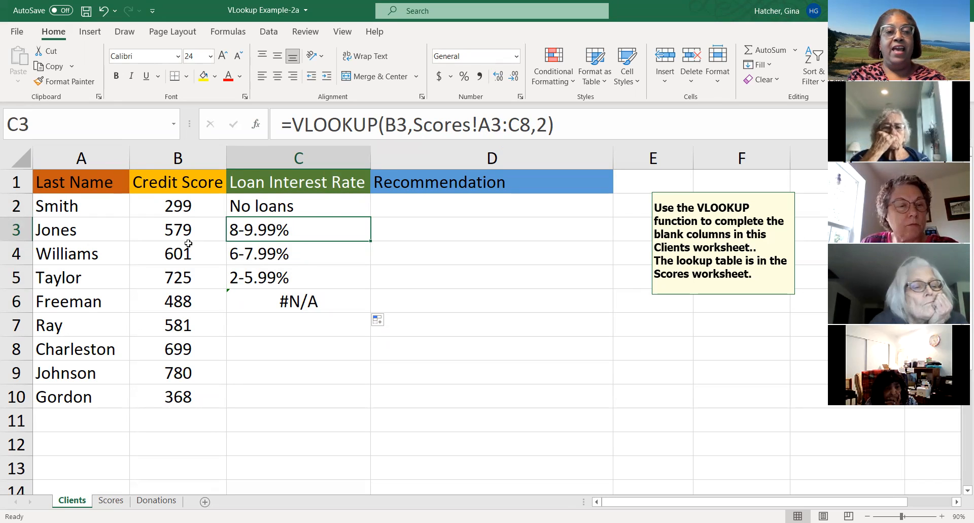
Examine the client data range and the lookup table on the Scores sheet to see how the copied table range shifted
drag(47, 229, 304, 356)
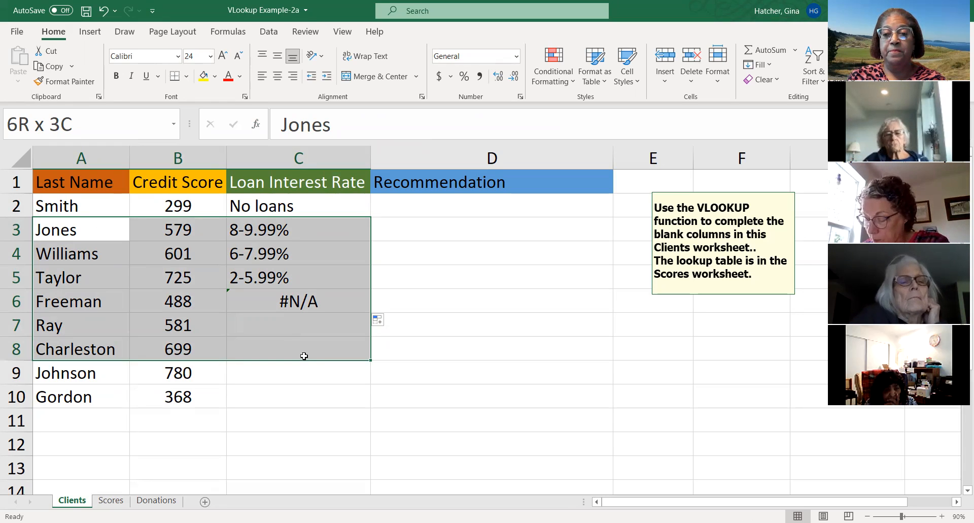
drag(304, 356, 304, 356)
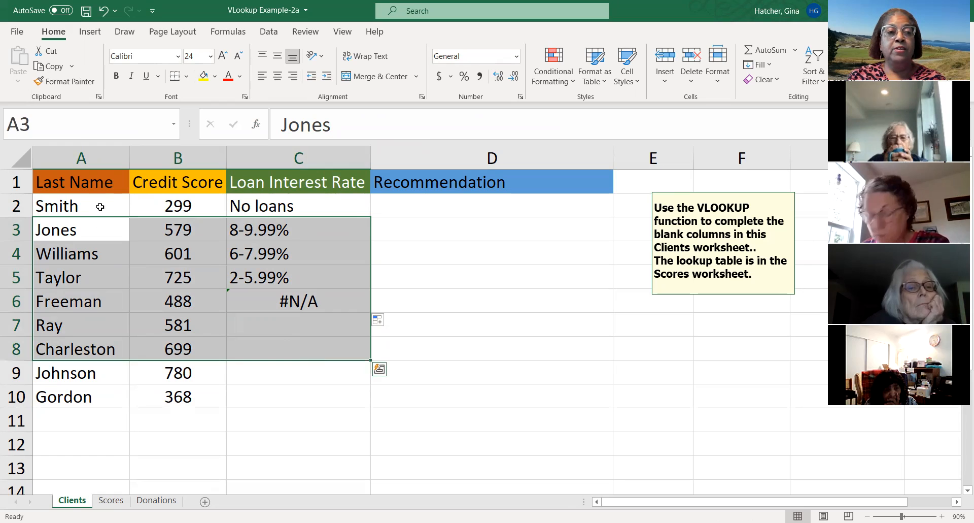
drag(74, 206, 405, 395)
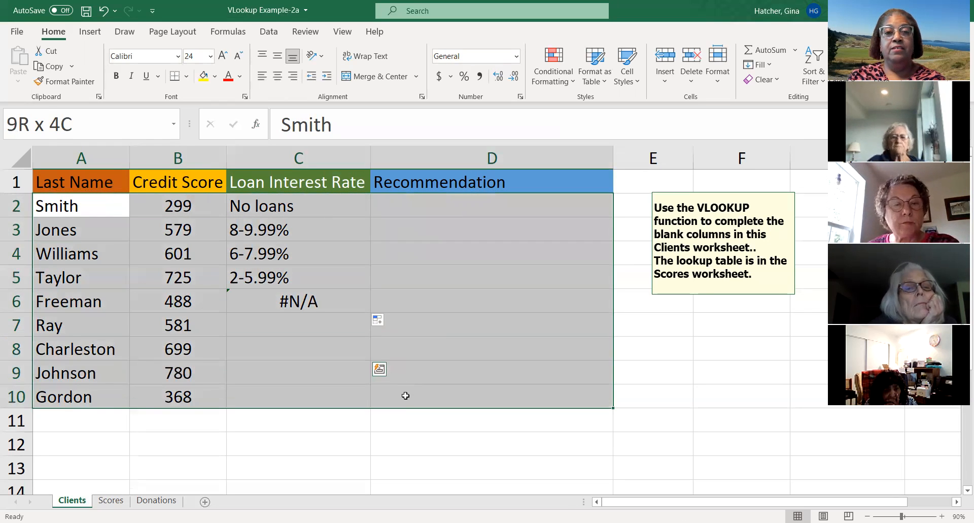
drag(406, 395, 406, 395)
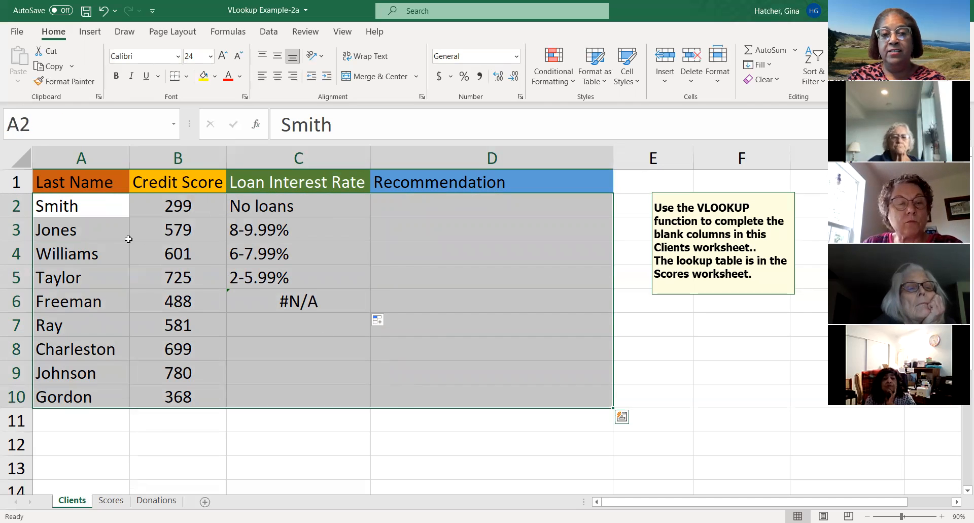
click(110, 501)
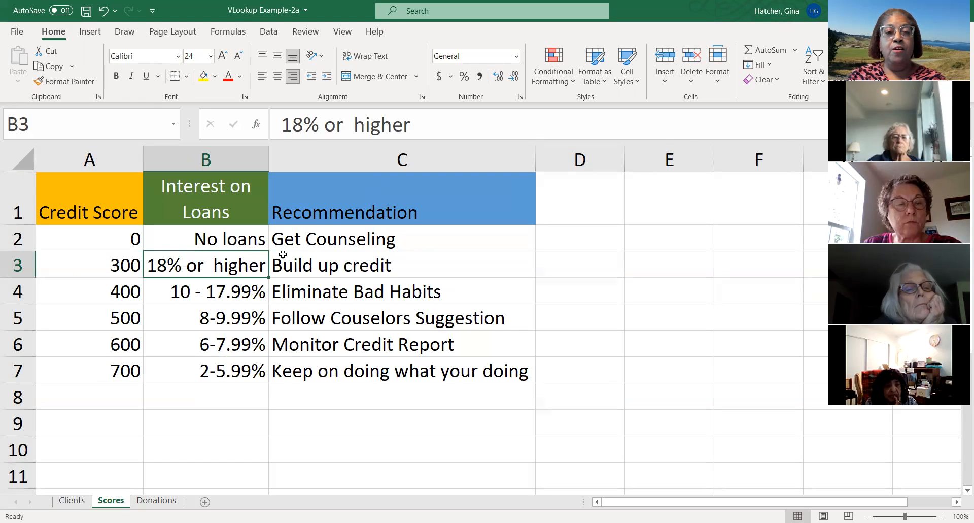
click(306, 270)
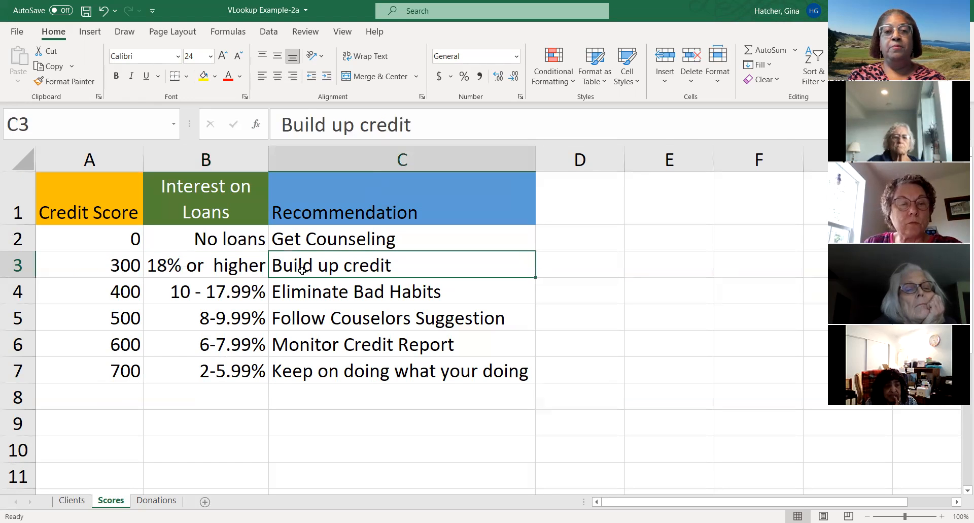
click(252, 262)
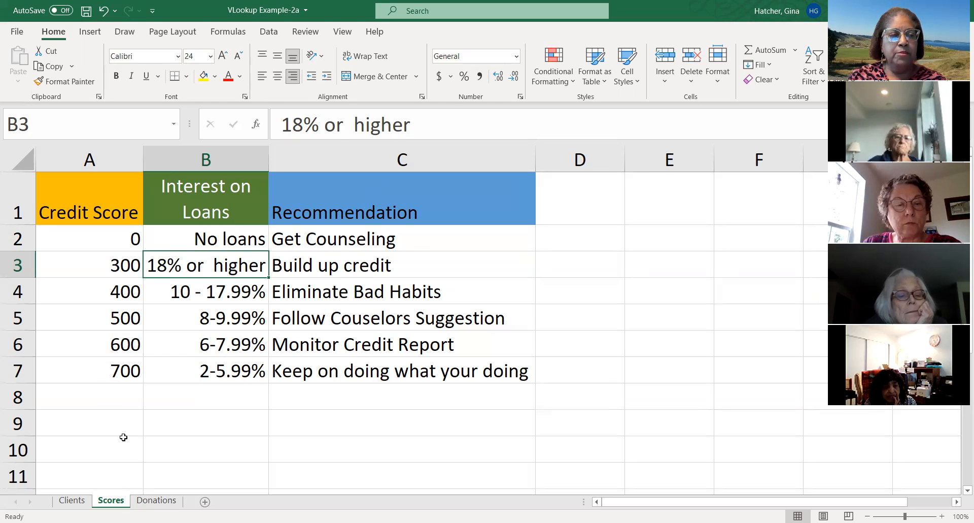
click(71, 500)
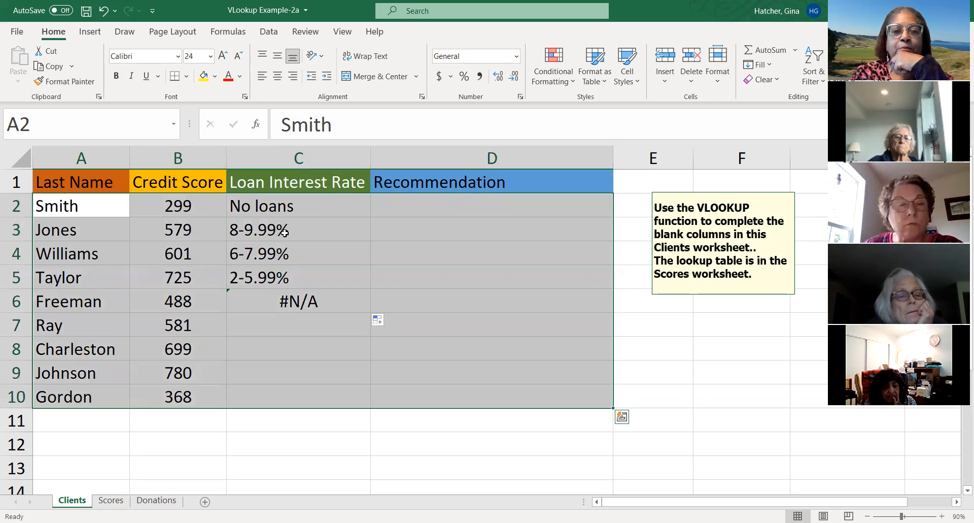
Make the table array in C2's VLOOKUP formula absolute as $A$2:$C$7 on the Scores sheet
click(307, 208)
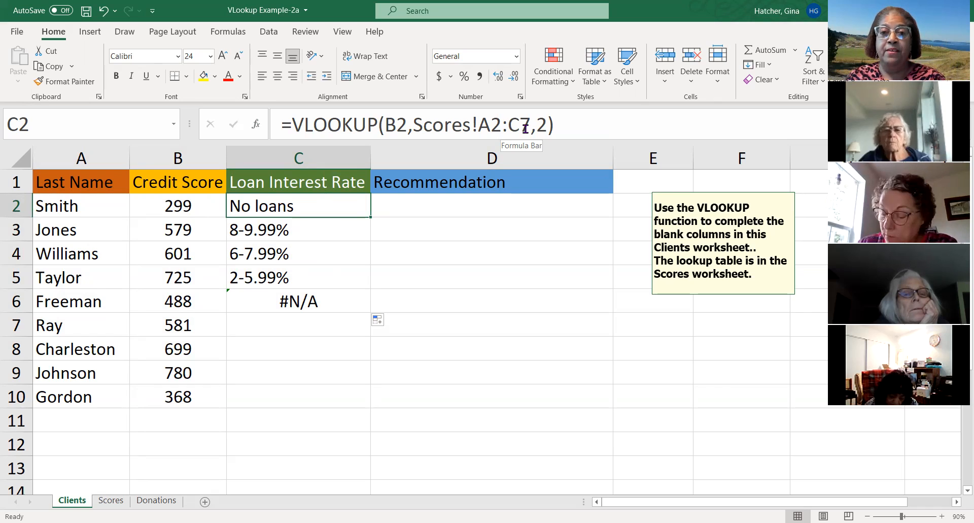
click(492, 127)
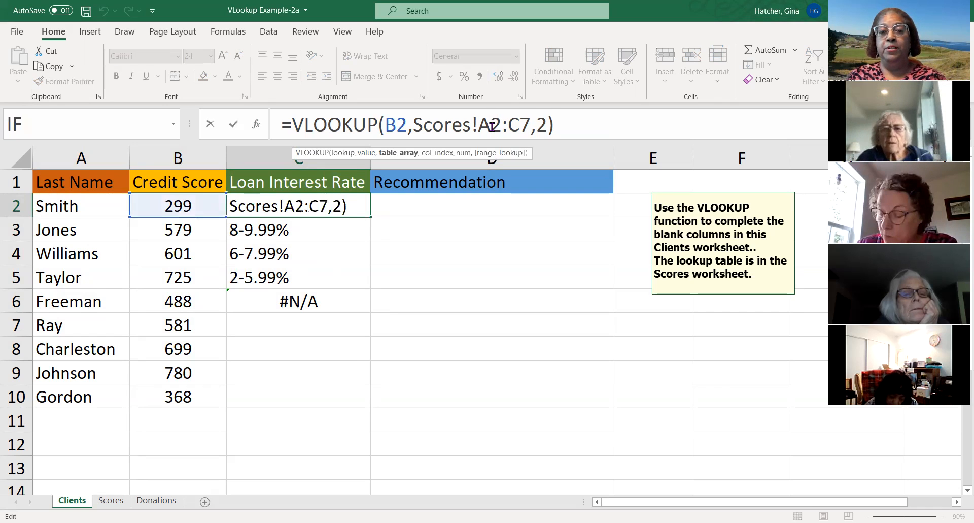
drag(479, 126, 528, 126)
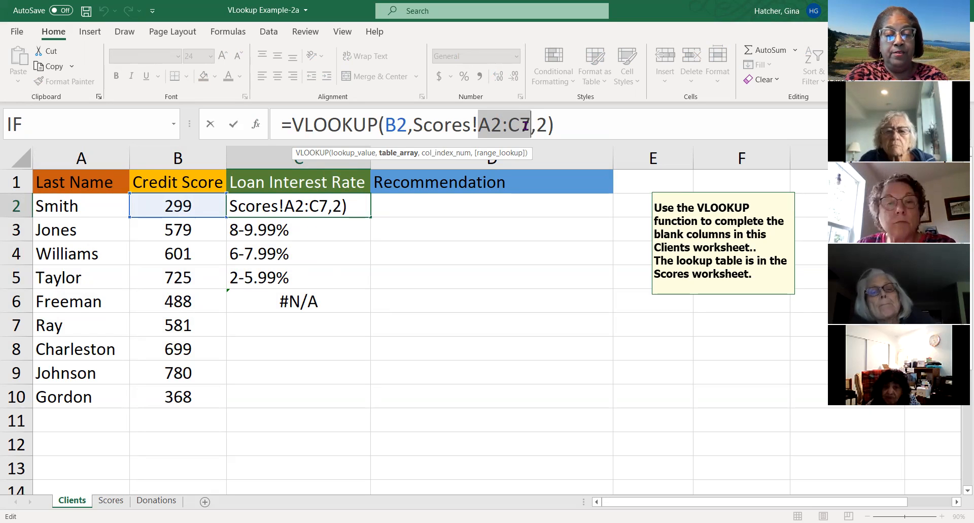
key(F4)
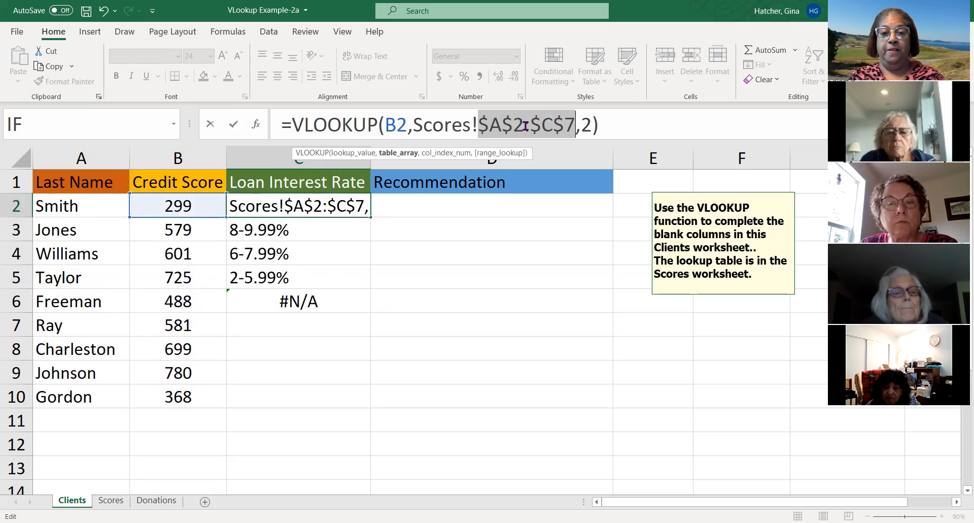
click(235, 125)
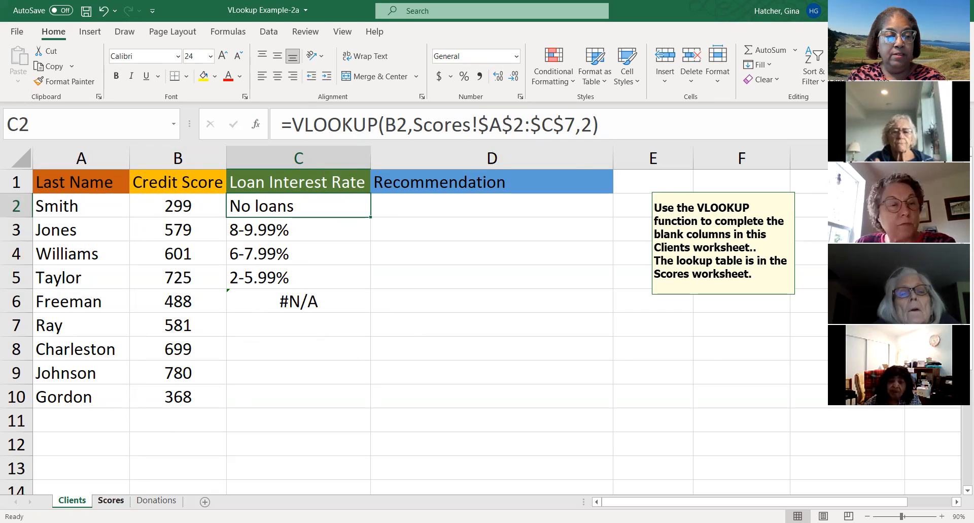
Check the Scores table and fill C2's corrected formula down the Loan Interest Rate column to C10
click(115, 500)
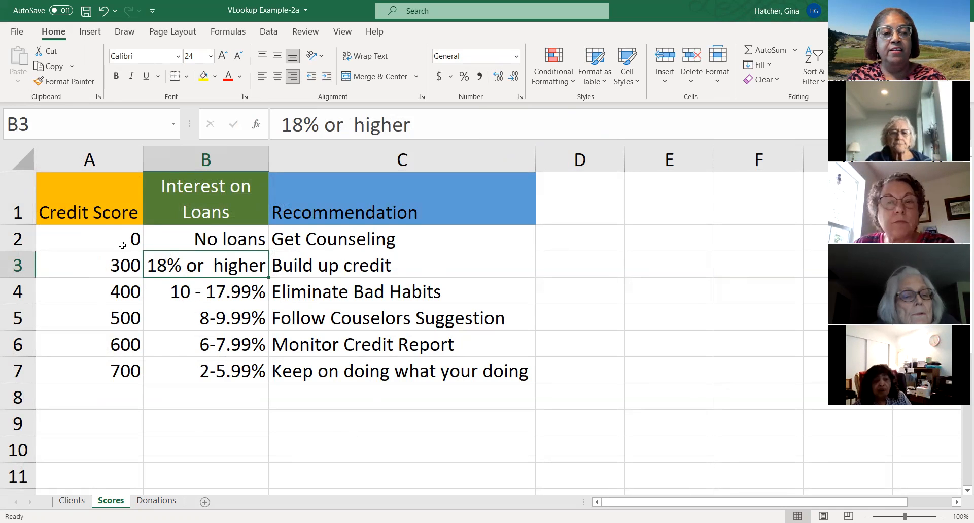
click(77, 500)
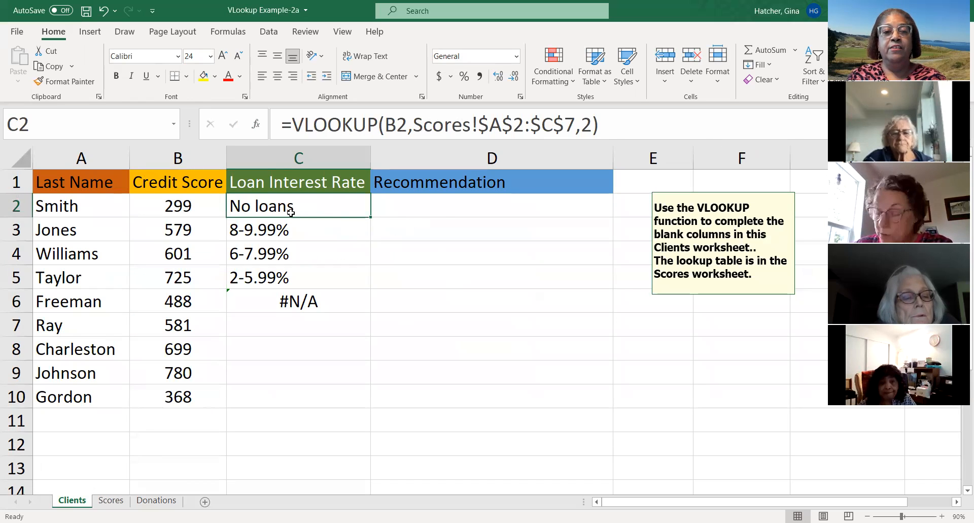
double_click(371, 216)
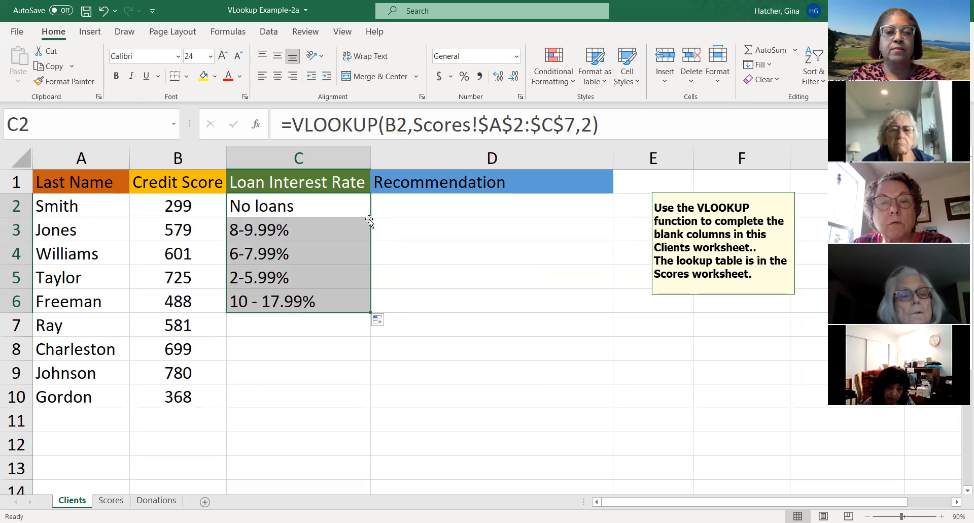
double_click(370, 313)
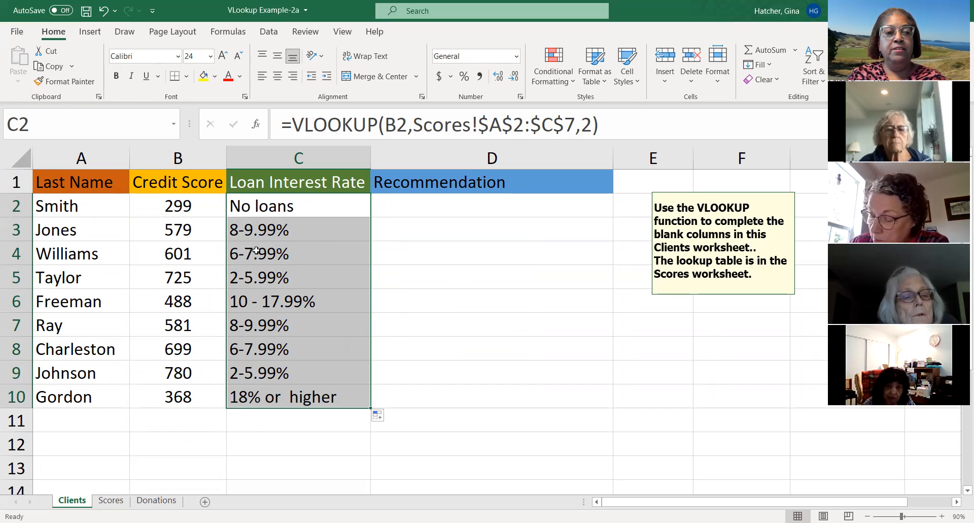
Check the filled interest rates against the Scores table and inspect the lookup cell and table range in the copied formulas
click(110, 501)
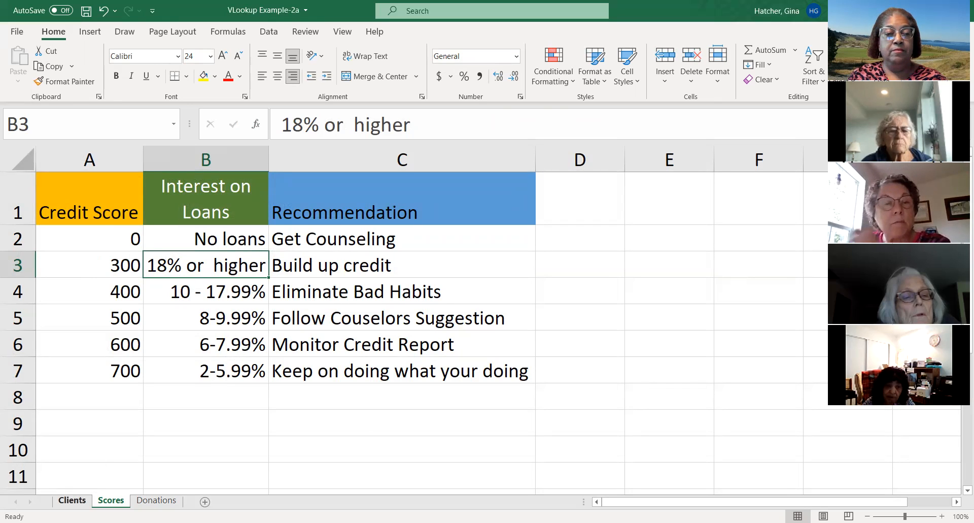
click(72, 501)
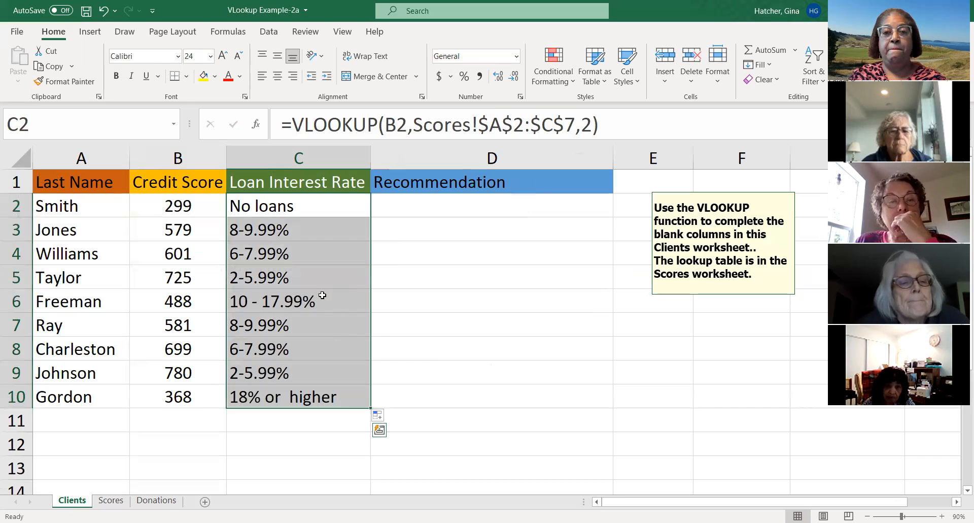
click(334, 227)
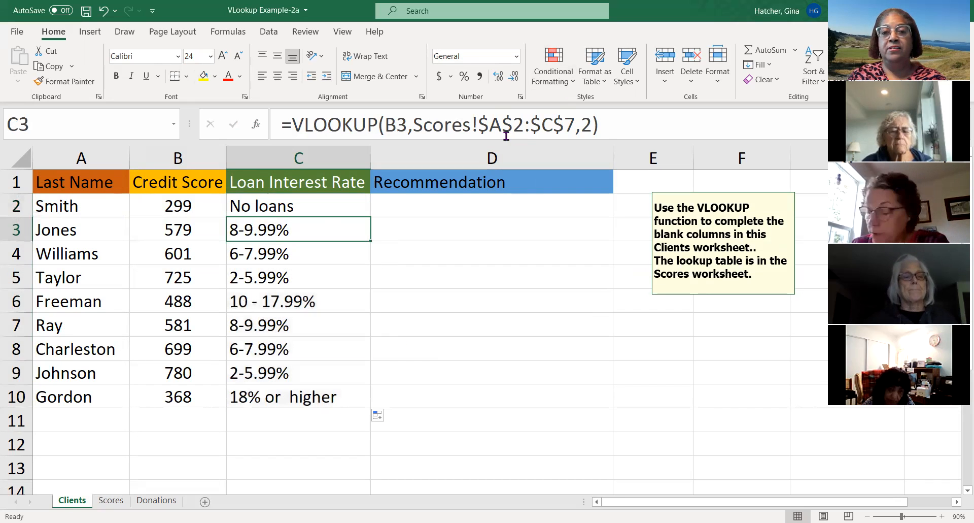
click(319, 265)
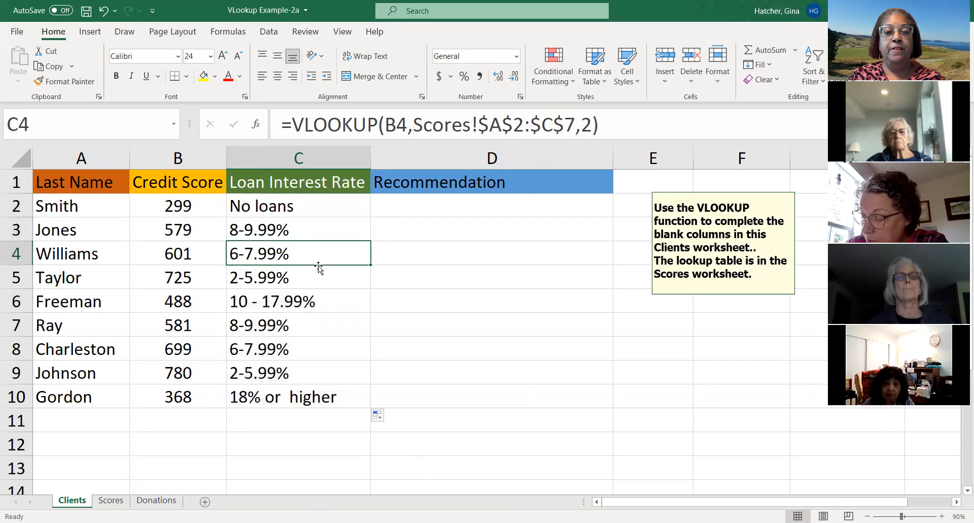
click(322, 283)
click(322, 304)
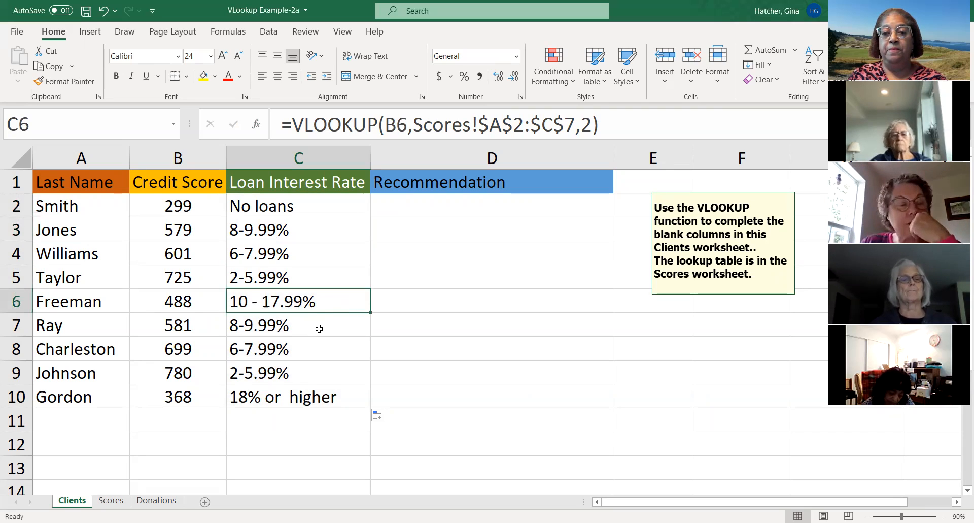
click(319, 329)
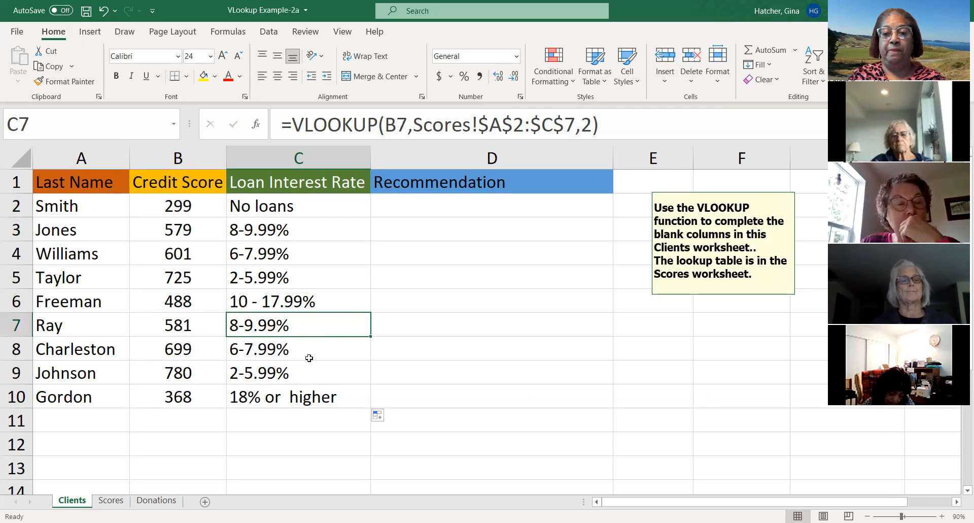
click(345, 211)
Start a VLOOKUP formula in D2 of the Recommendation column with B2 as the lookup value
click(408, 206)
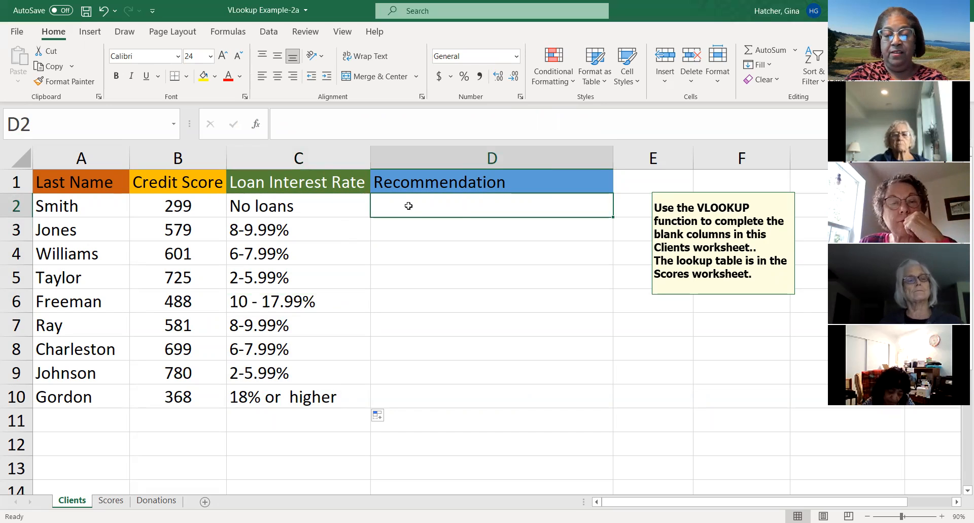
text(=)
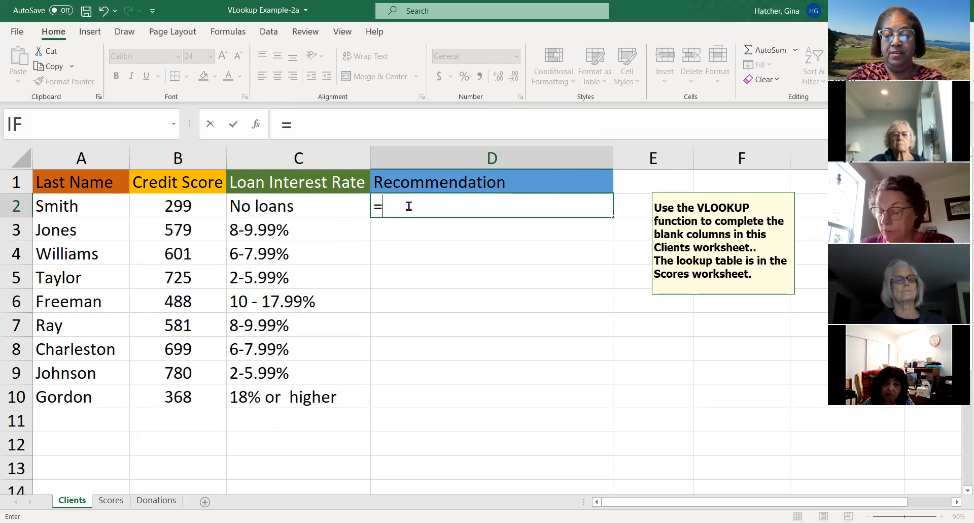
text(vl)
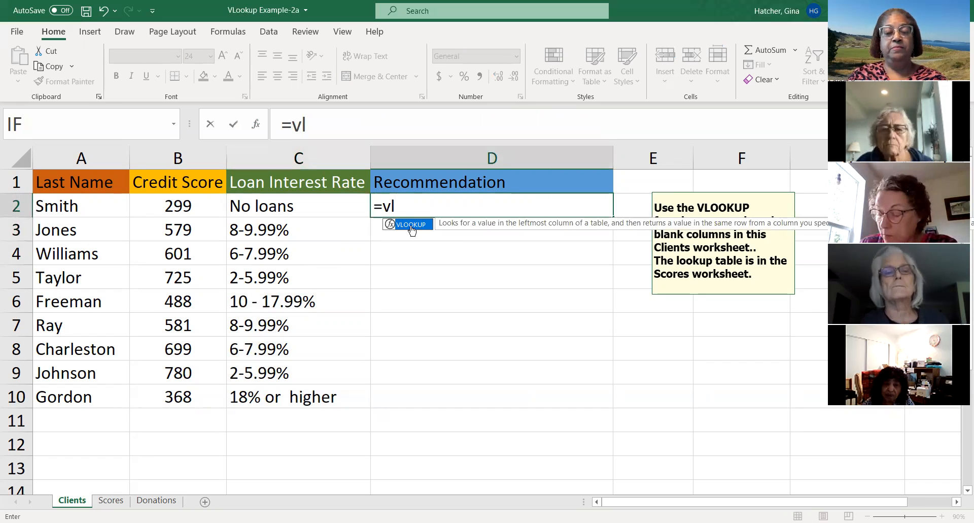
double_click(411, 224)
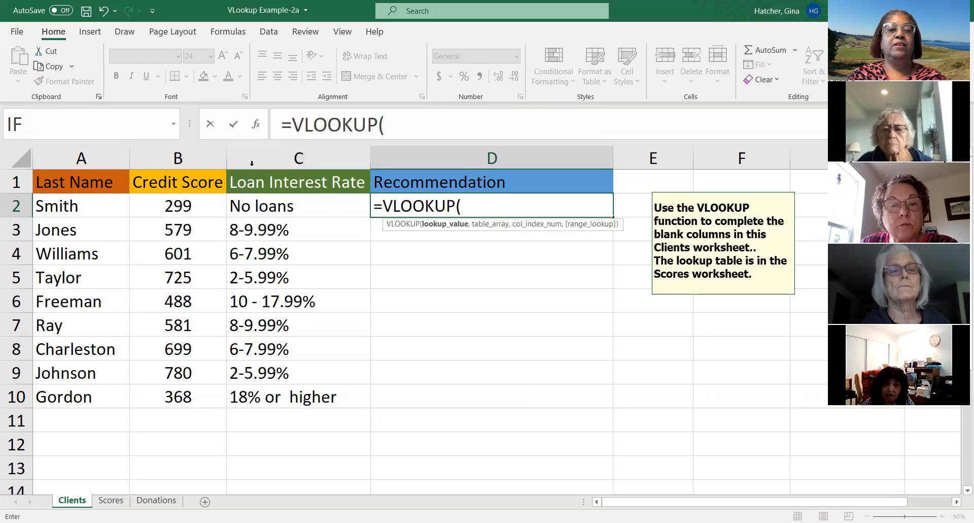
click(257, 125)
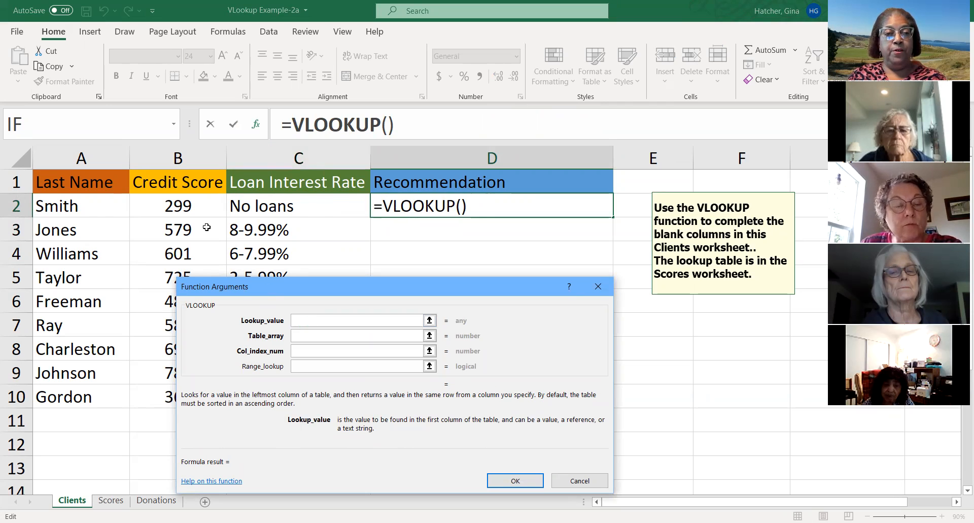
click(198, 206)
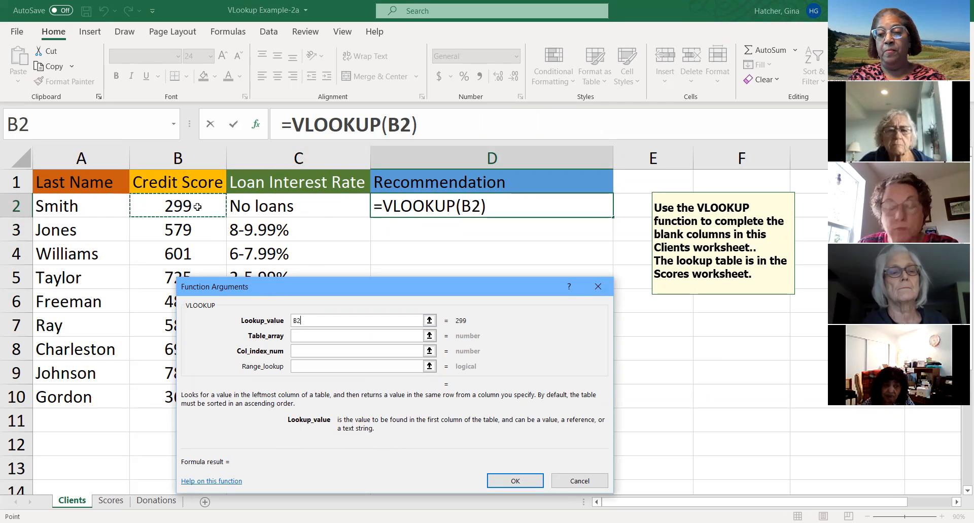
Set the table array of D2's VLOOKUP to the absolute range $A$2:$C$7 on the Scores sheet
click(296, 336)
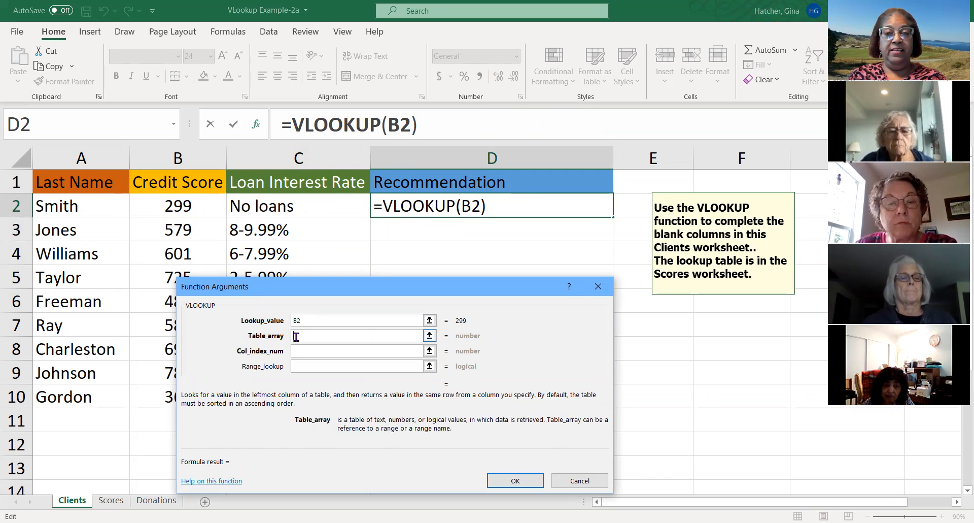
click(113, 503)
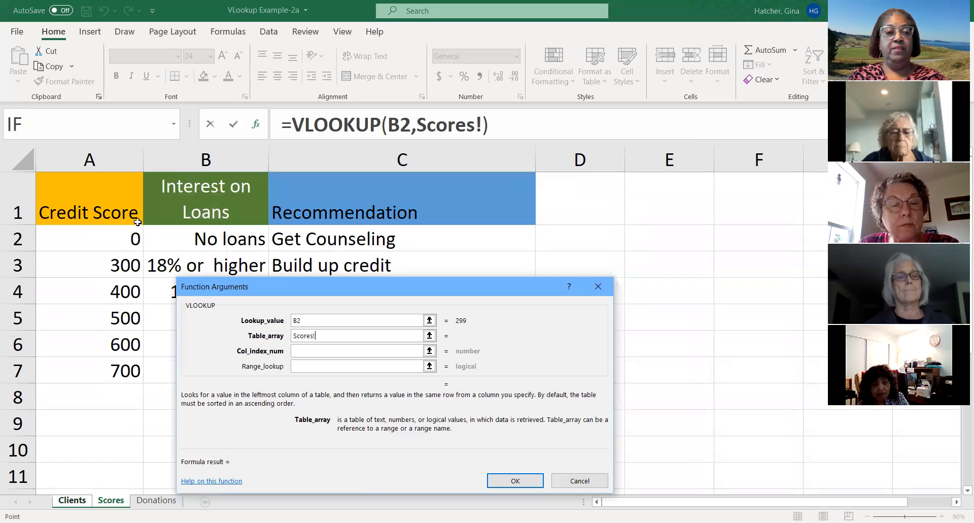
click(70, 242)
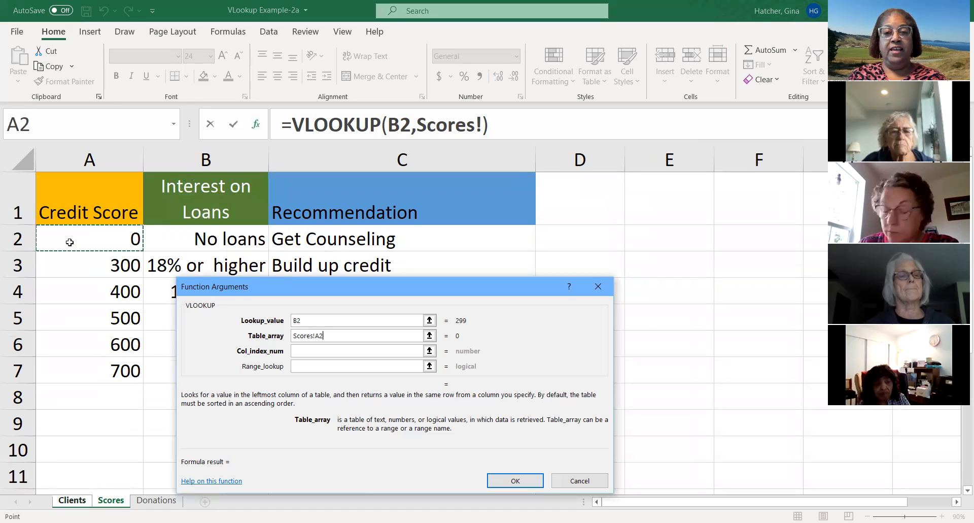
drag(69, 242, 425, 360)
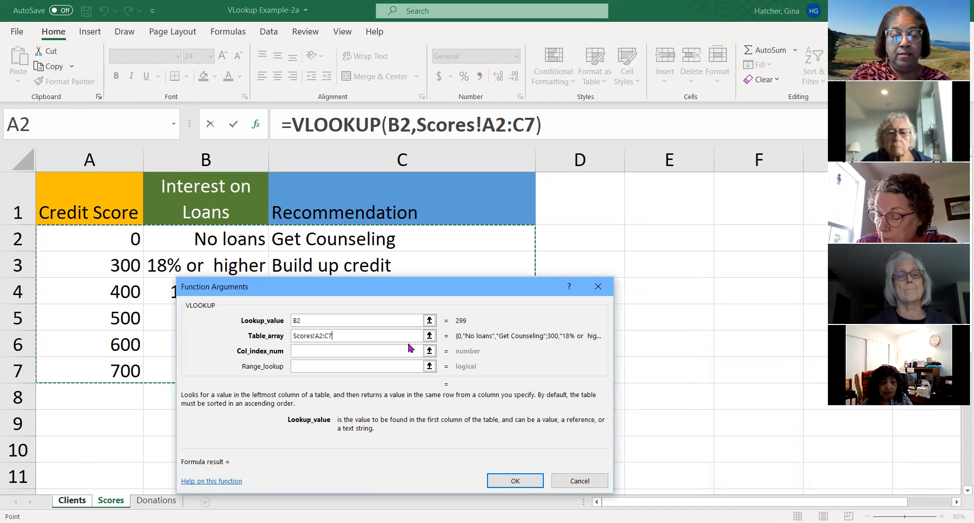
key(F4)
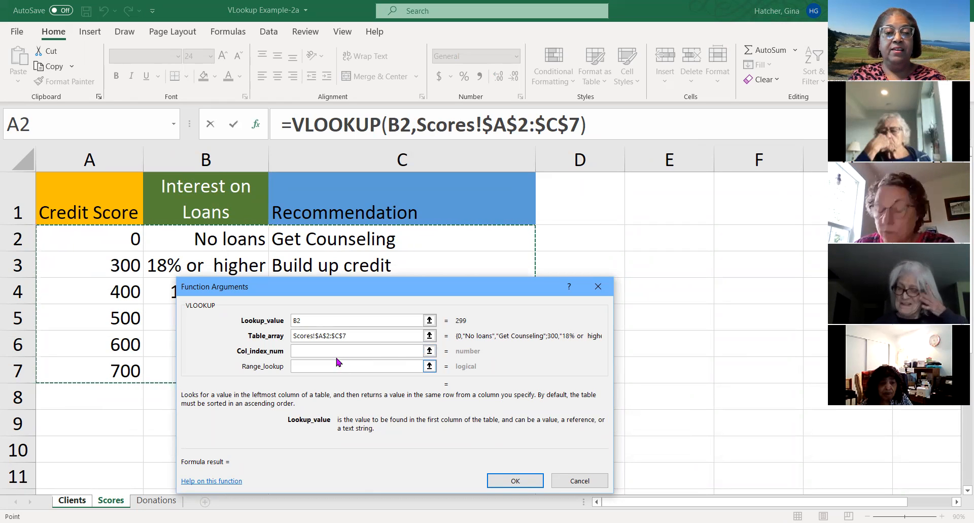
click(303, 352)
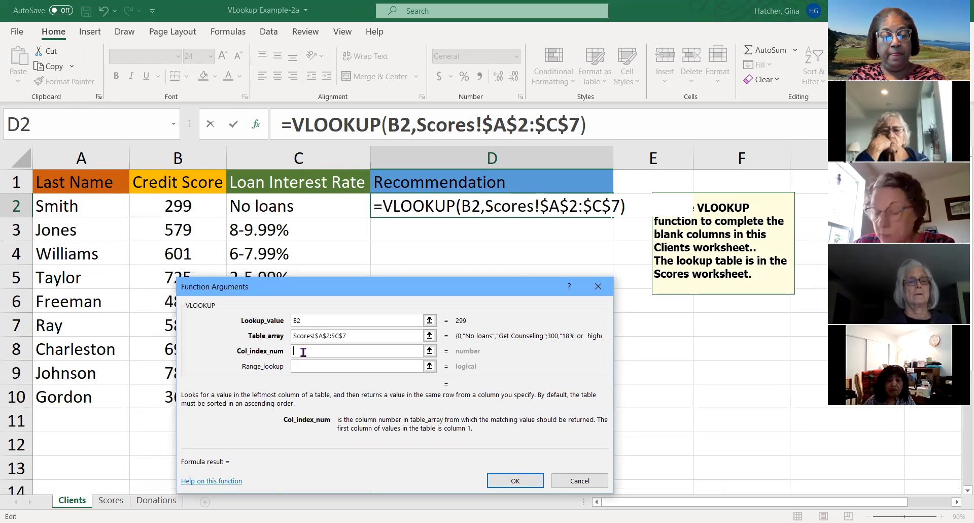
Complete D2's VLOOKUP with column index 3 and fill the formula down the Recommendation column to D10
text(3)
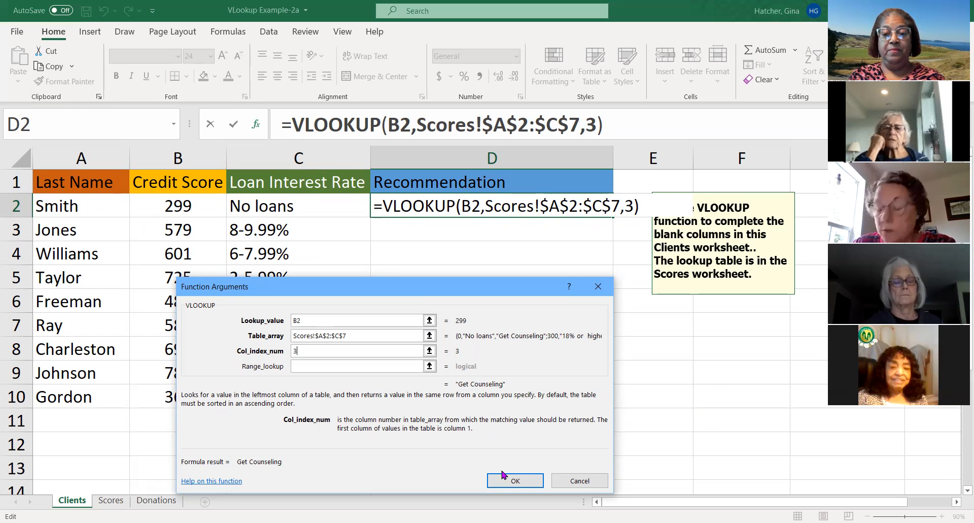
click(514, 487)
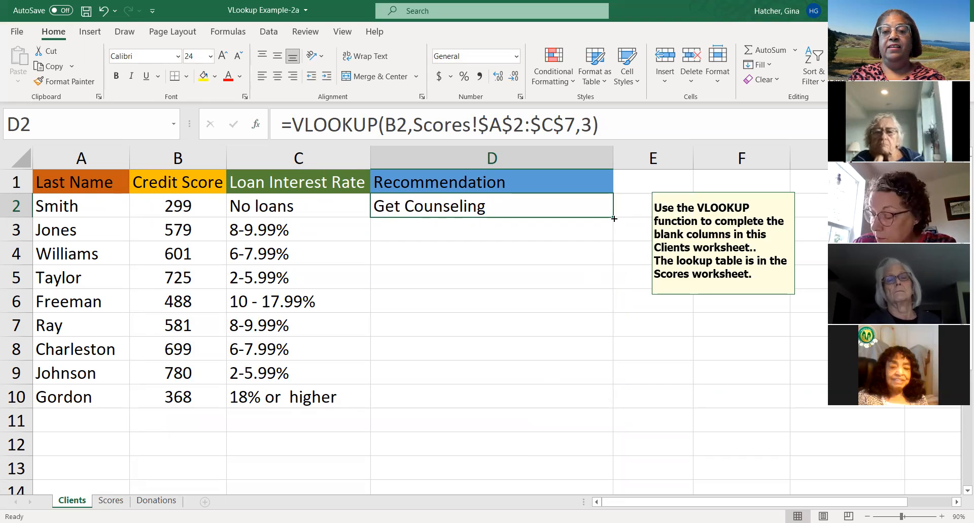
double_click(614, 217)
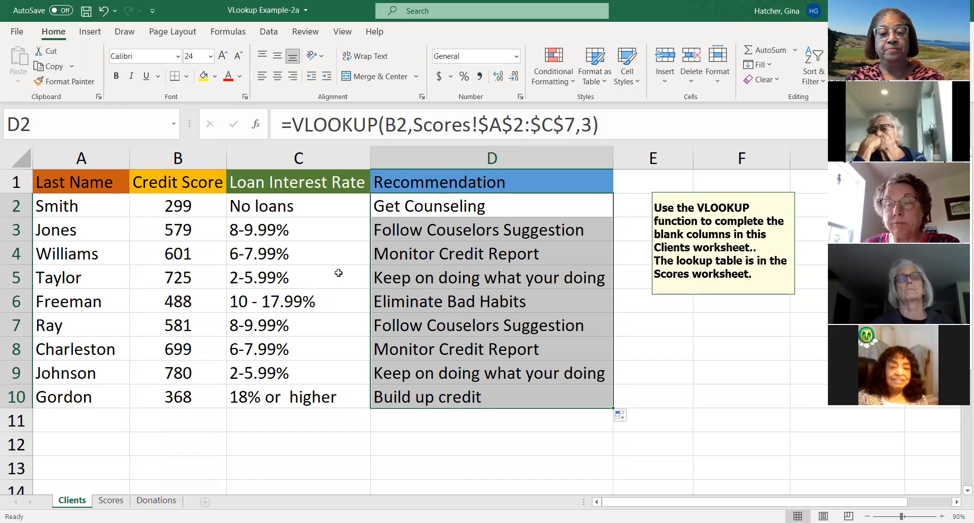
Name the lookup range A2:C7 on the Scores sheet "Scores"
click(111, 501)
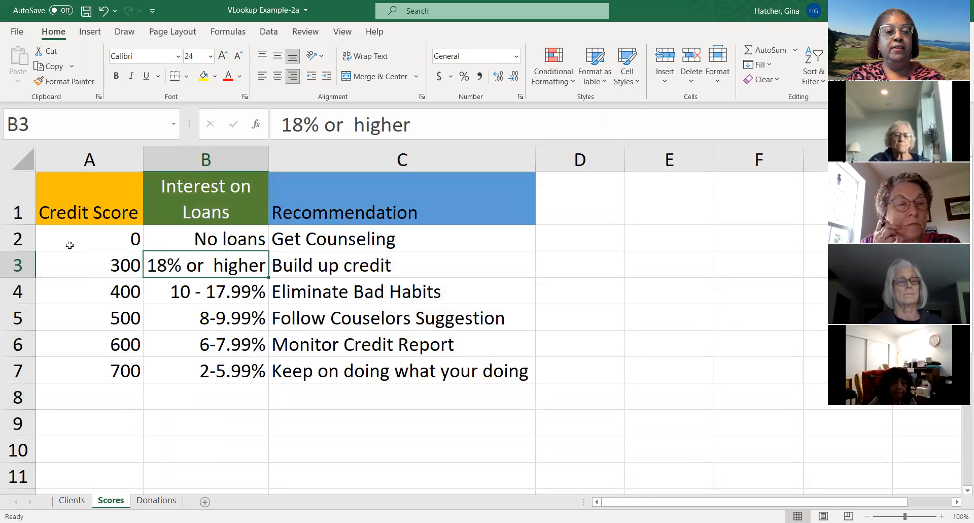
drag(68, 243, 506, 374)
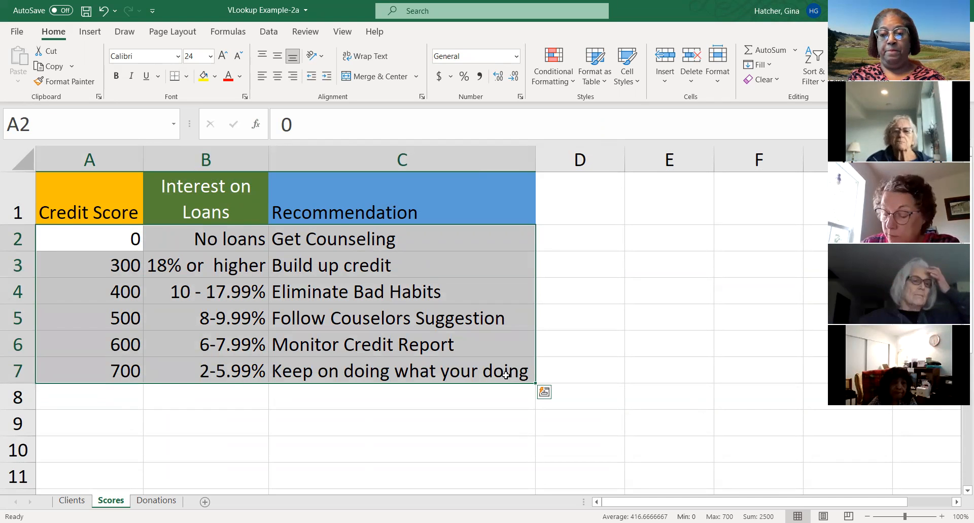
click(20, 124)
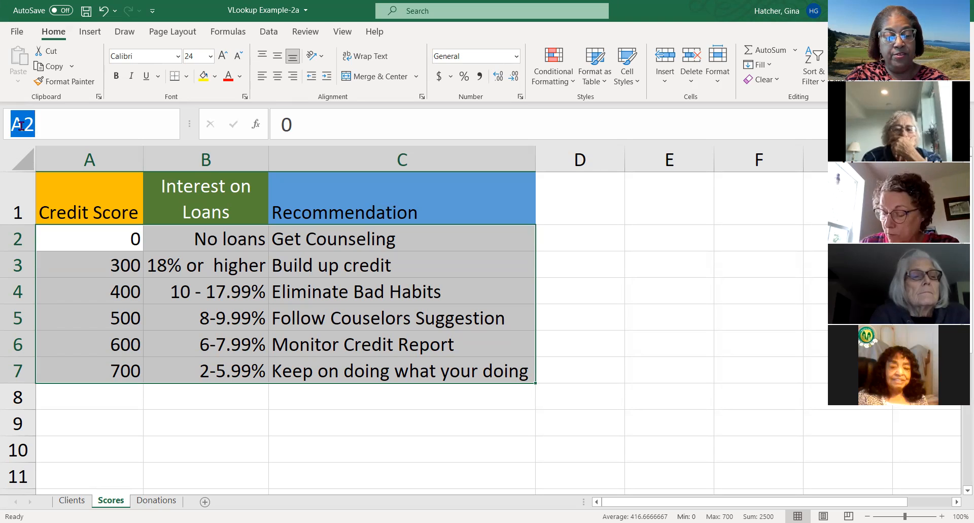
text(Scores)
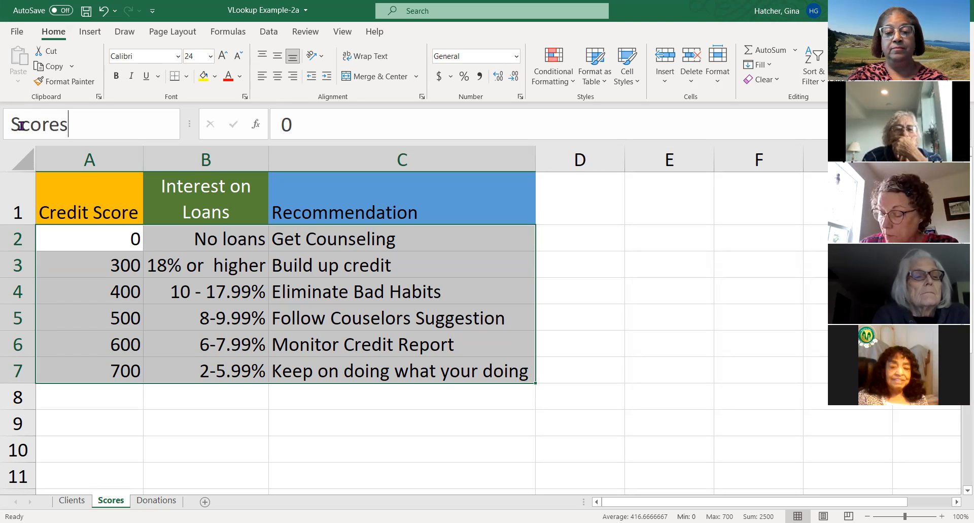
key(Return)
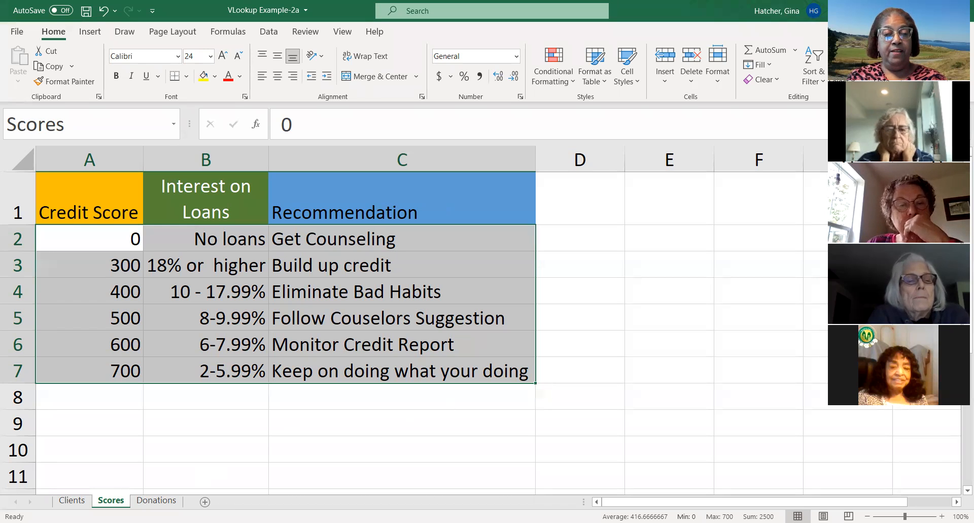
Clear the Loan Interest Rate and Recommendation formulas in C2:D10 on the Clients sheet
click(72, 500)
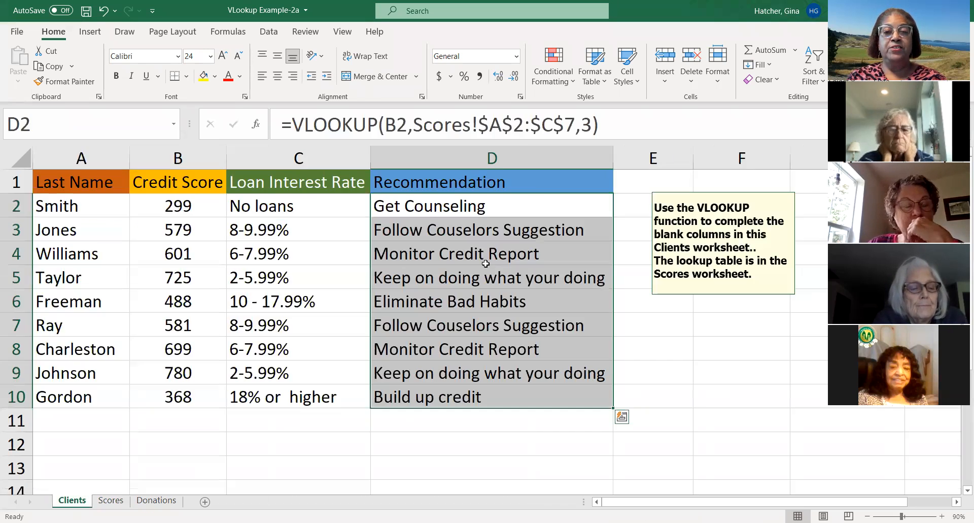
drag(237, 202, 497, 398)
key(Return)
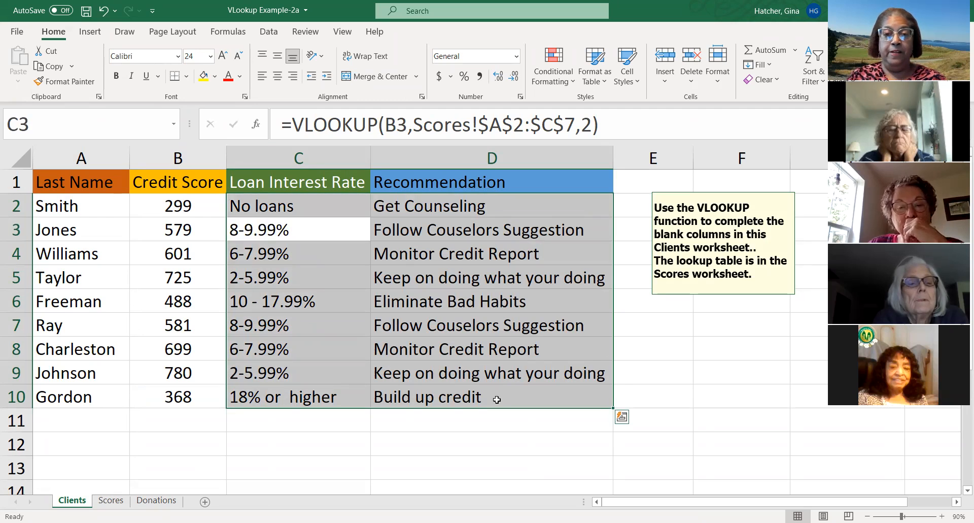
key(Delete)
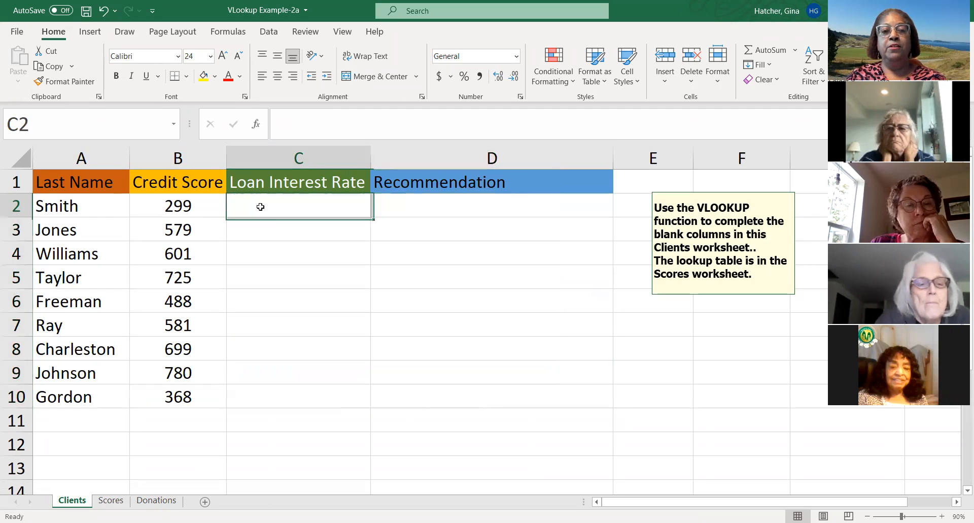
Start a VLOOKUP formula in C2 of the Loan Interest Rate column with B2 as the lookup value
click(269, 209)
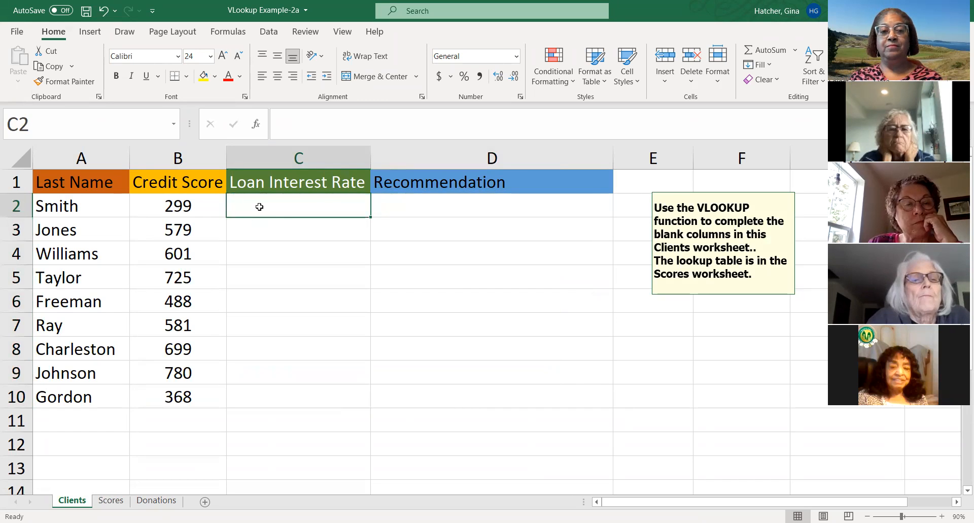
text(=)
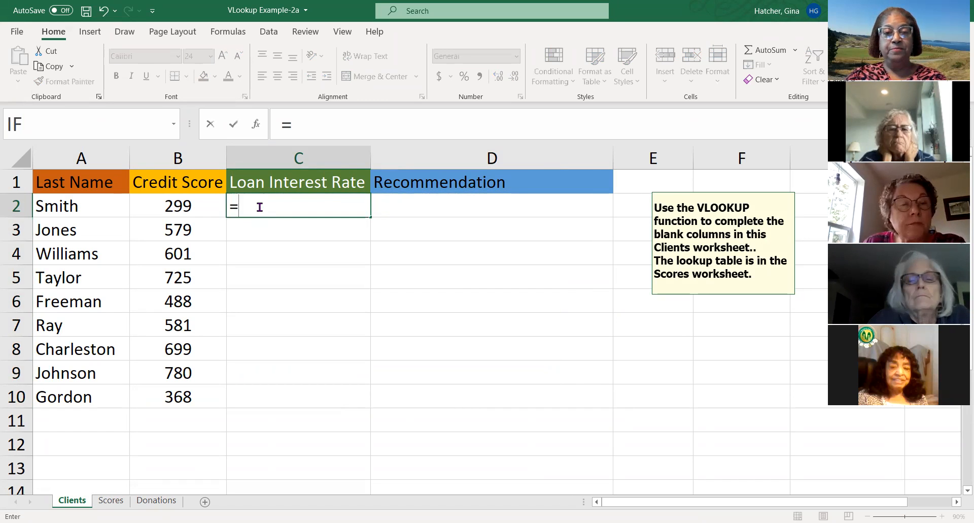
click(259, 207)
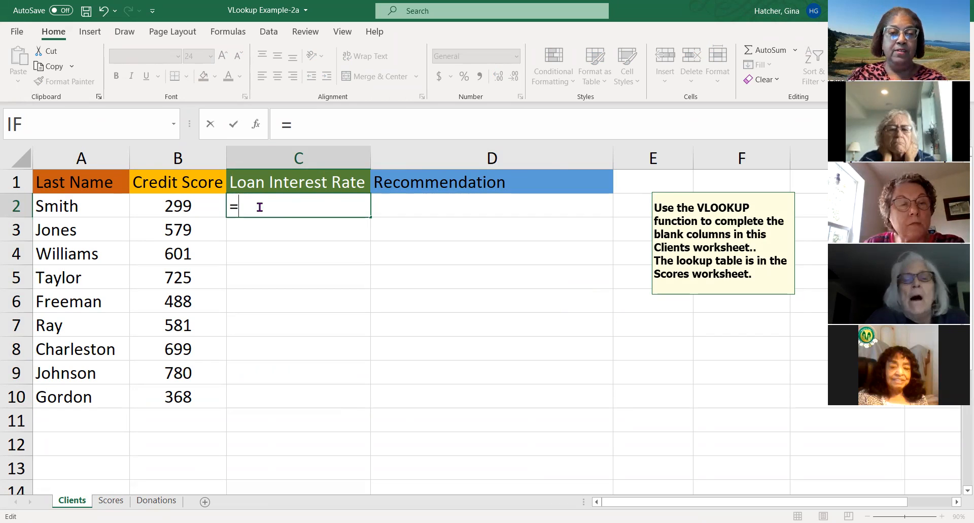
text(vl)
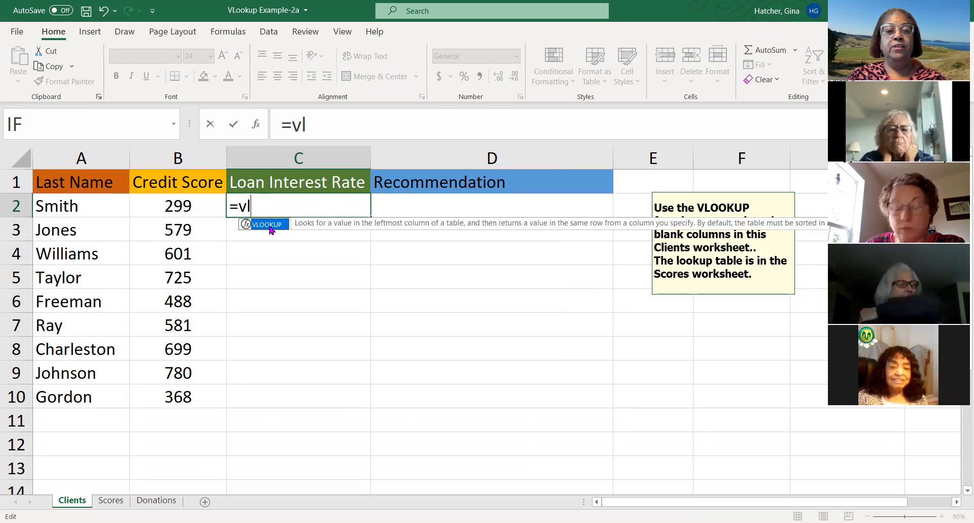
double_click(270, 225)
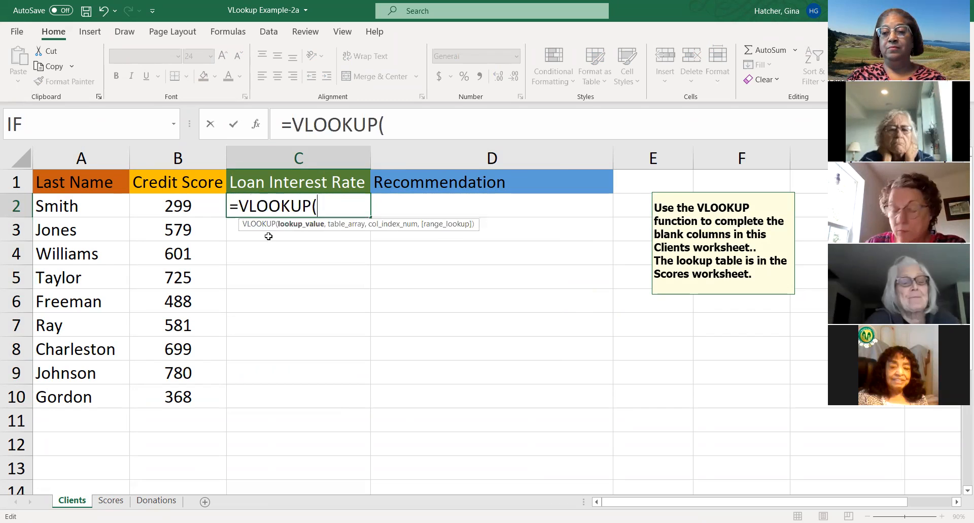
click(257, 129)
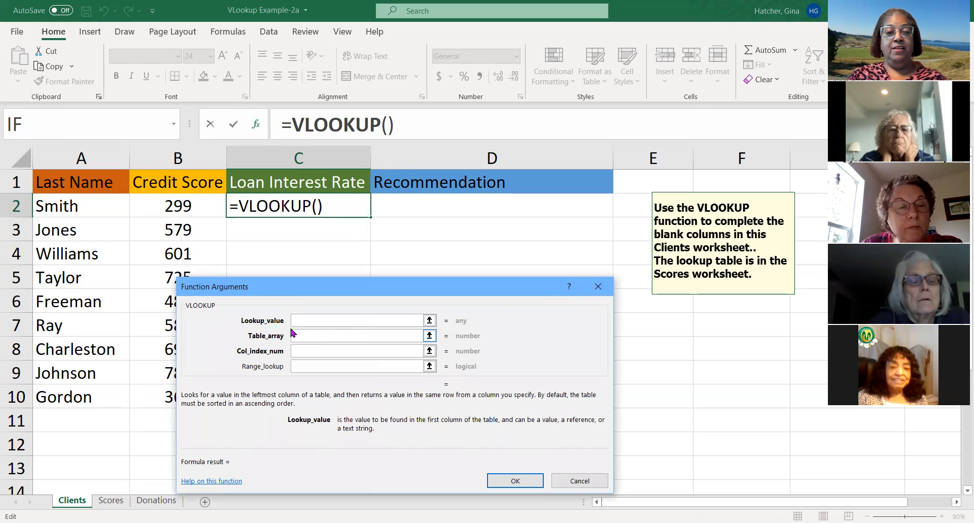
click(188, 206)
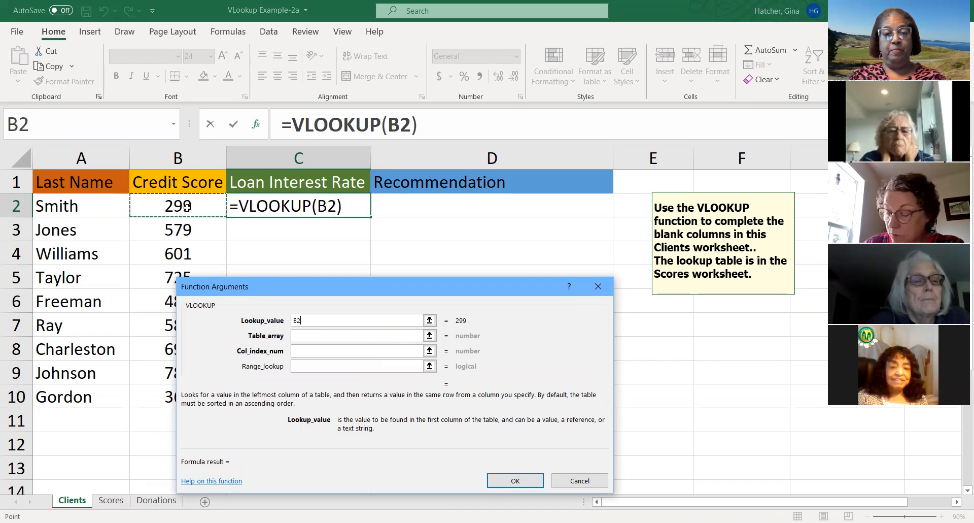
Complete C2's VLOOKUP with the named range Scores as table array and column index 2, and fill it down to C10
click(306, 336)
text(S)
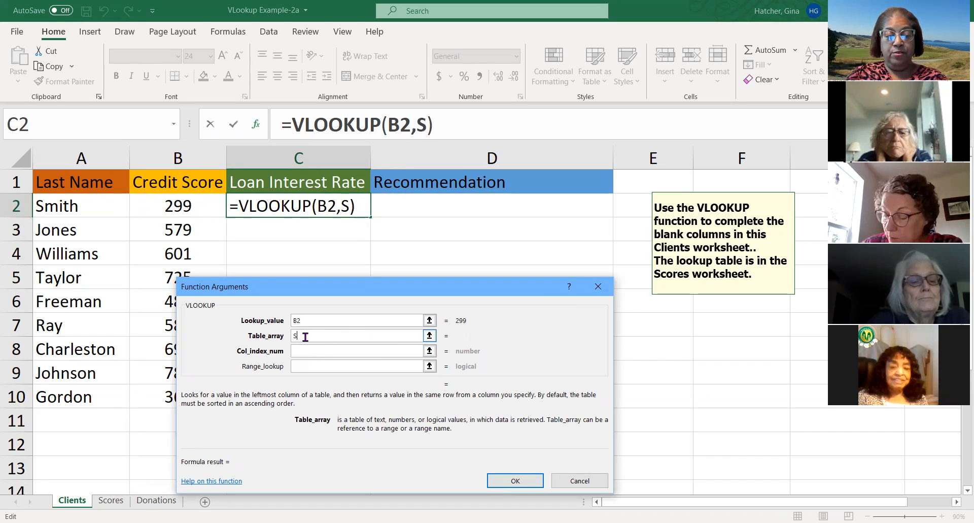
text(cores)
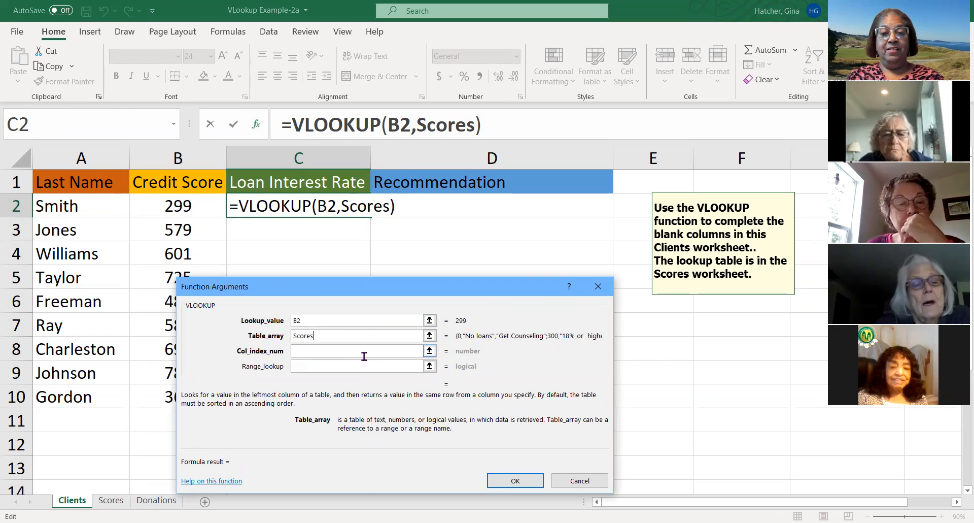
click(306, 350)
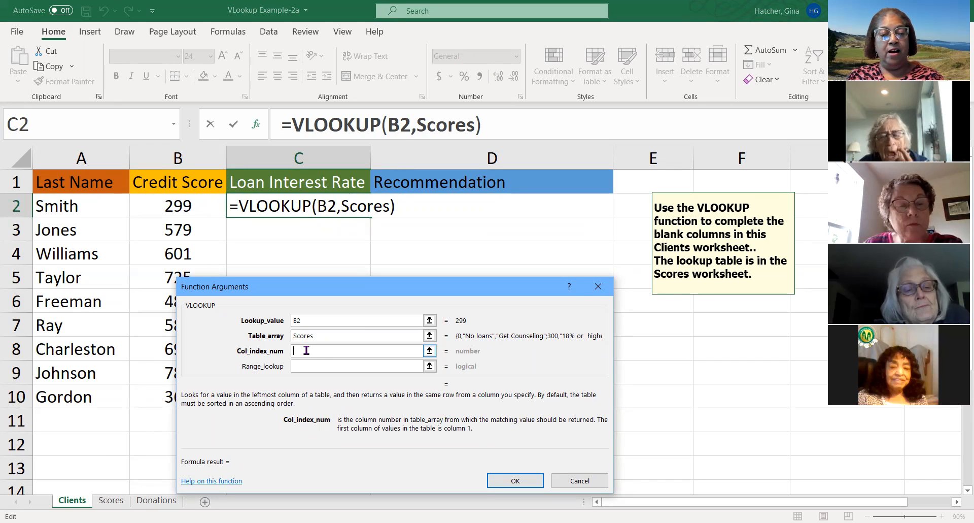
text(2)
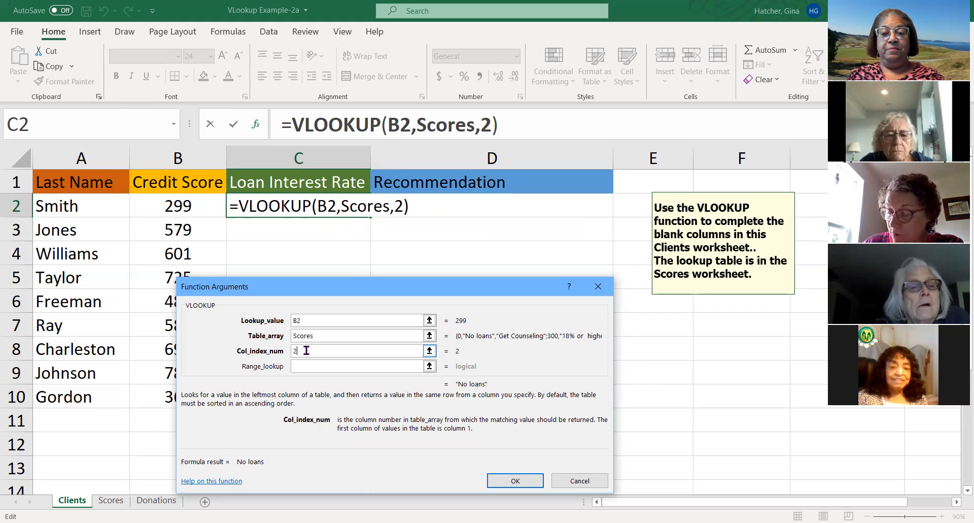
click(505, 481)
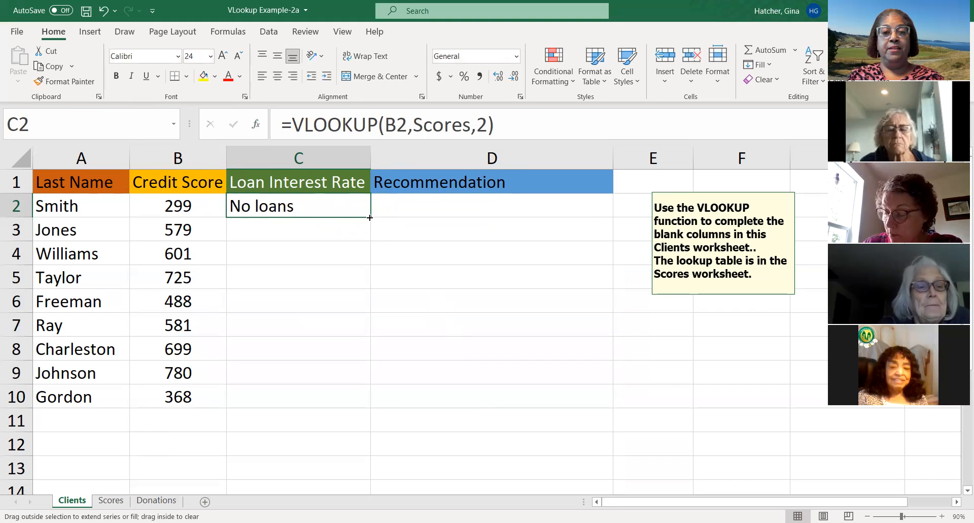
double_click(370, 217)
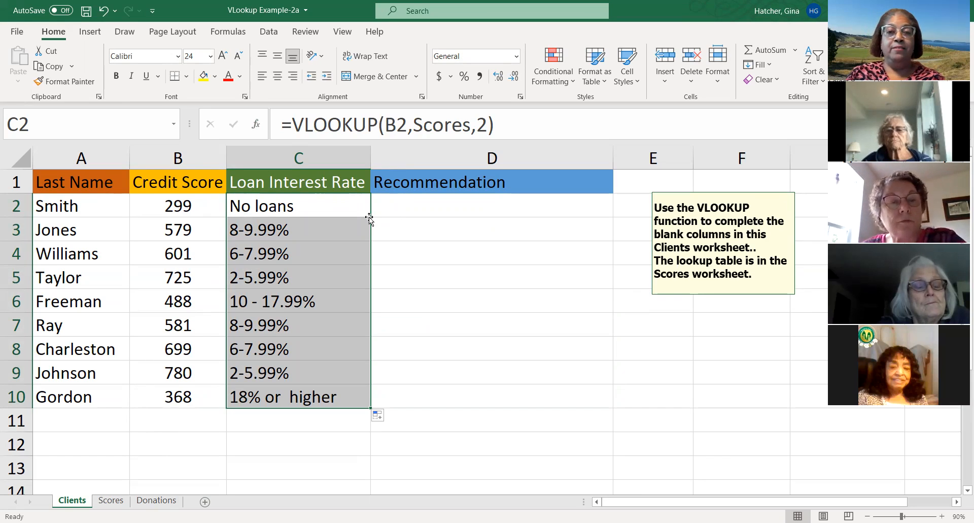
click(457, 109)
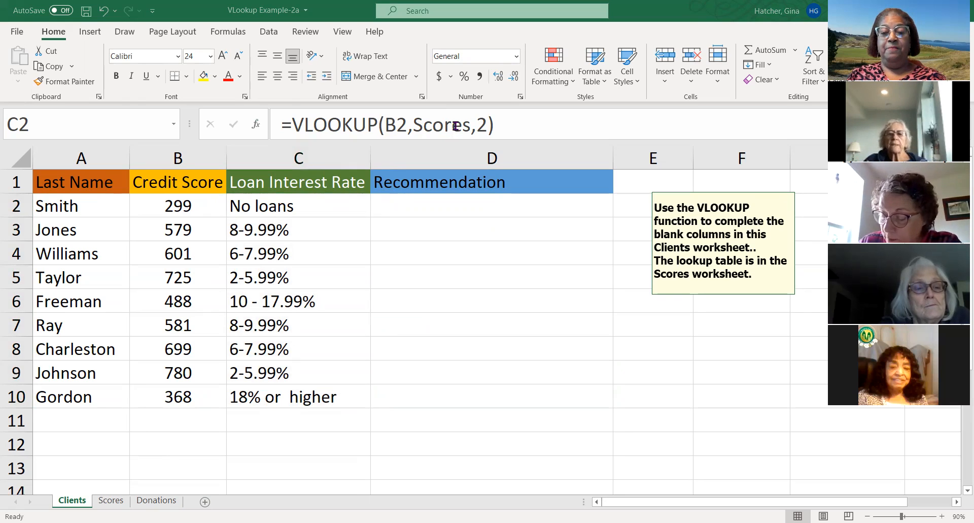
Start a new VLOOKUP formula in the emptied cell D2 of the Recommendation column, using B2 as the lookup value
click(392, 206)
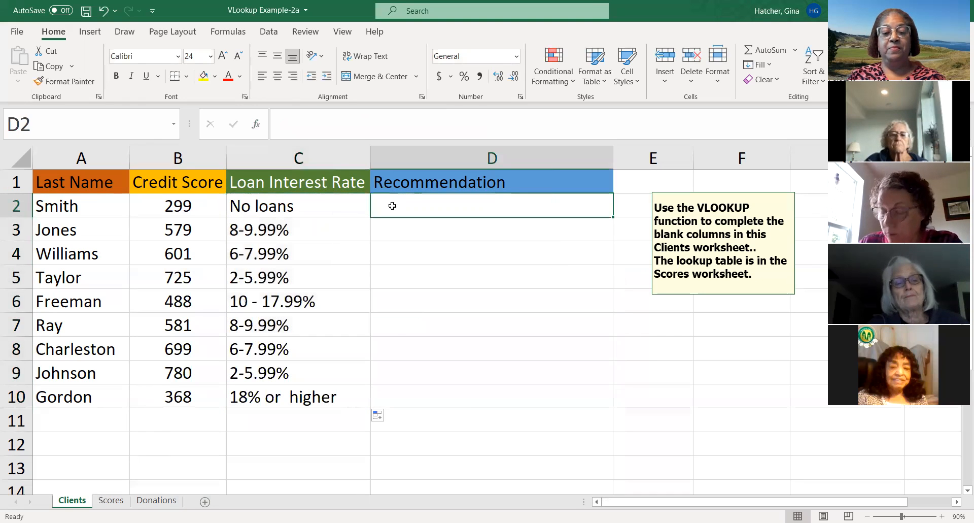
text(=)
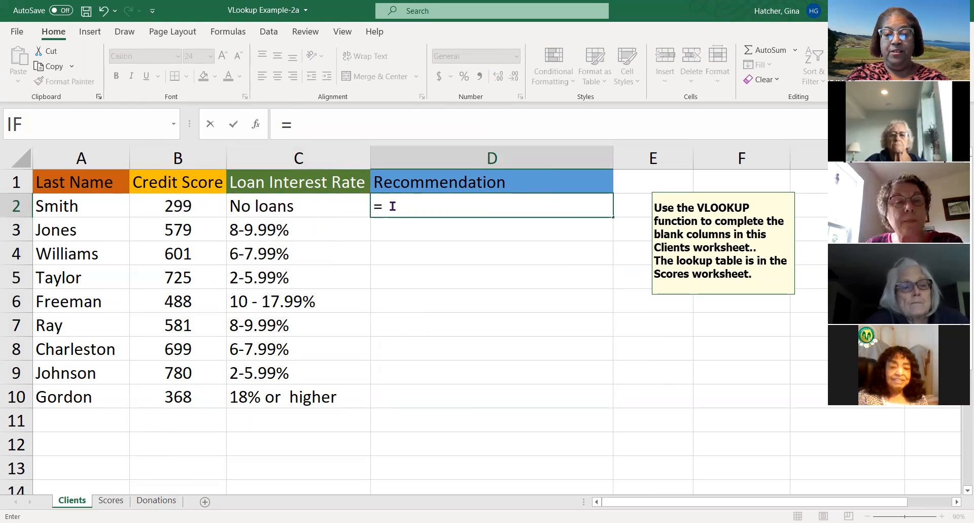
text(vl)
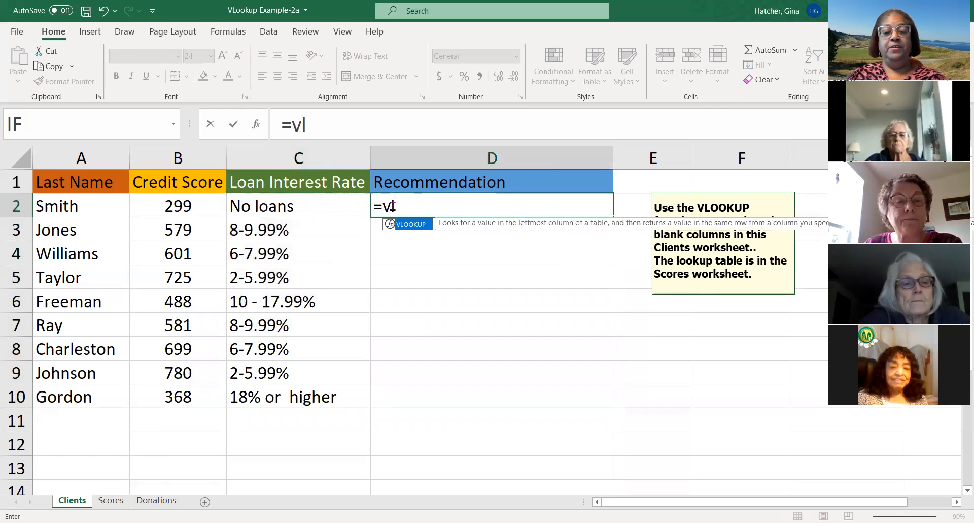
double_click(412, 225)
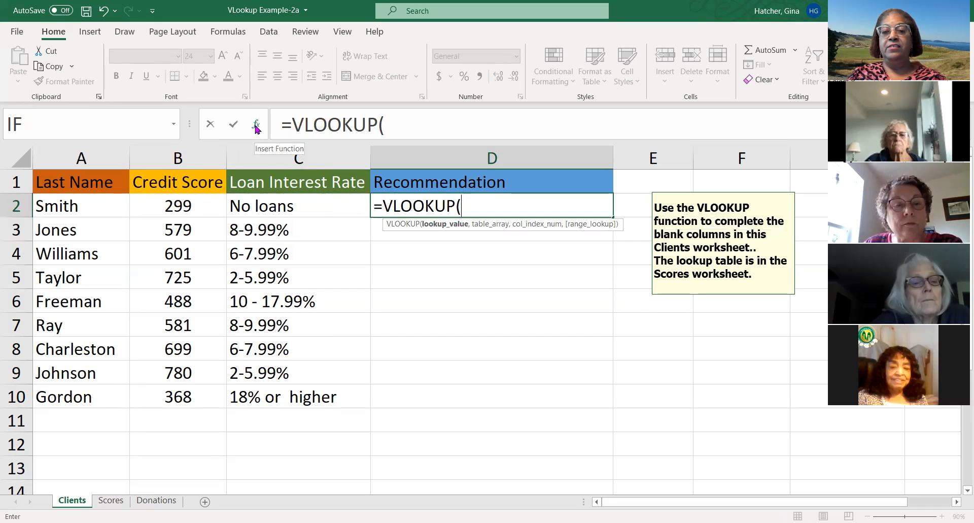
click(256, 126)
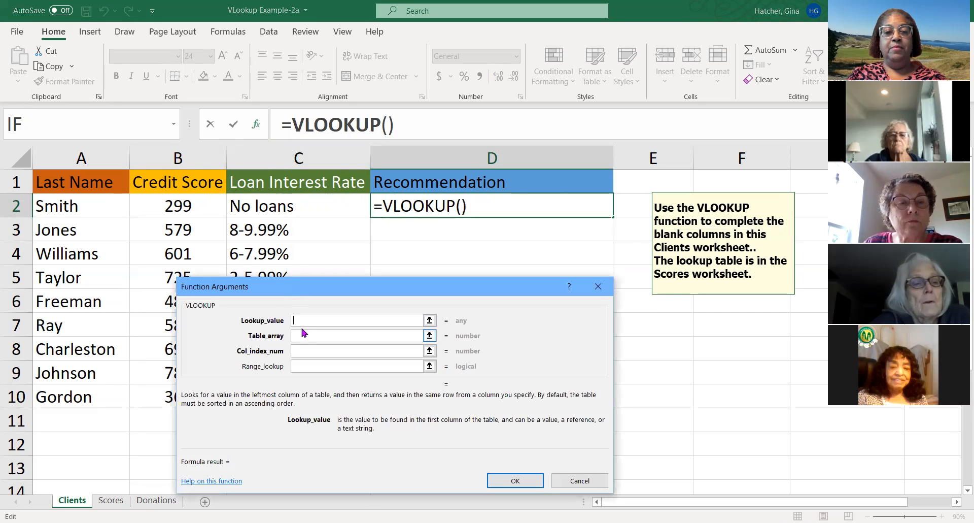
click(188, 207)
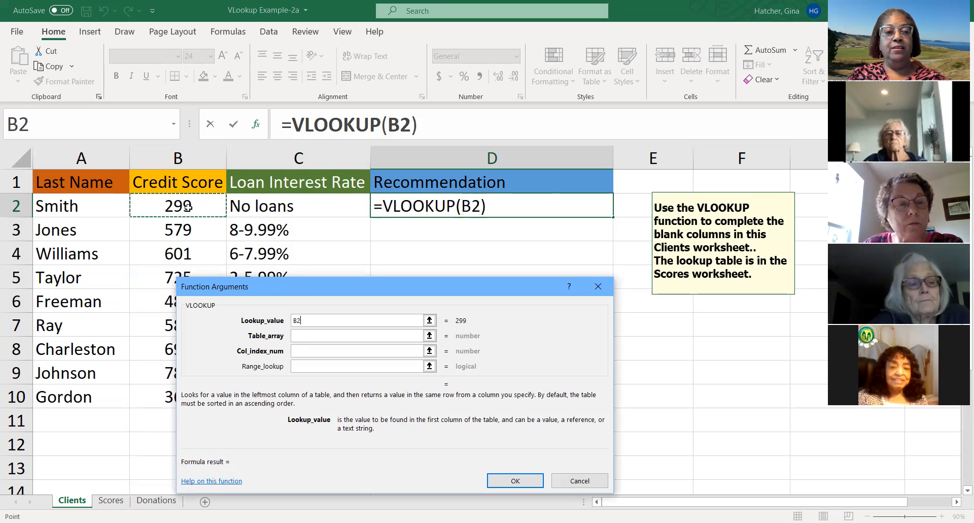
Complete D2's VLOOKUP with the named range Scores as table array and column index 3, and fill it down to D10
click(302, 335)
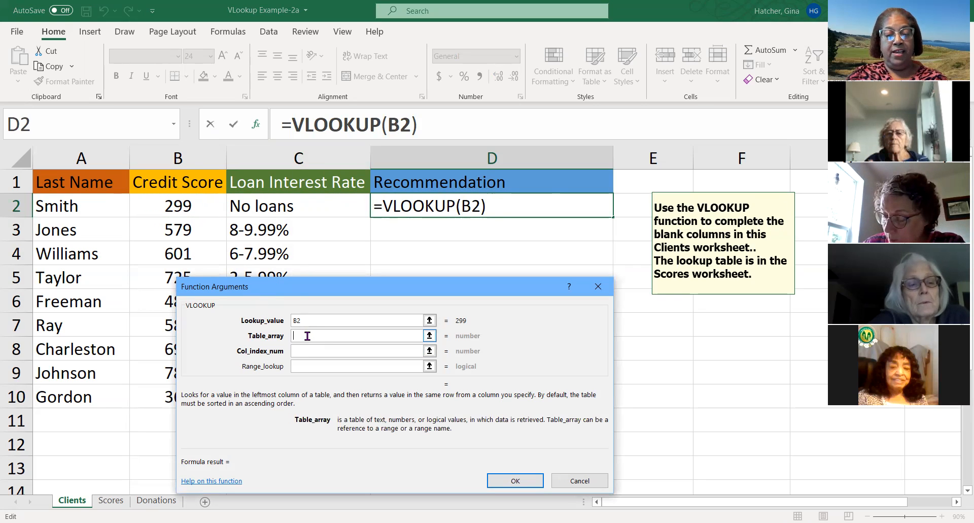
text(Sco)
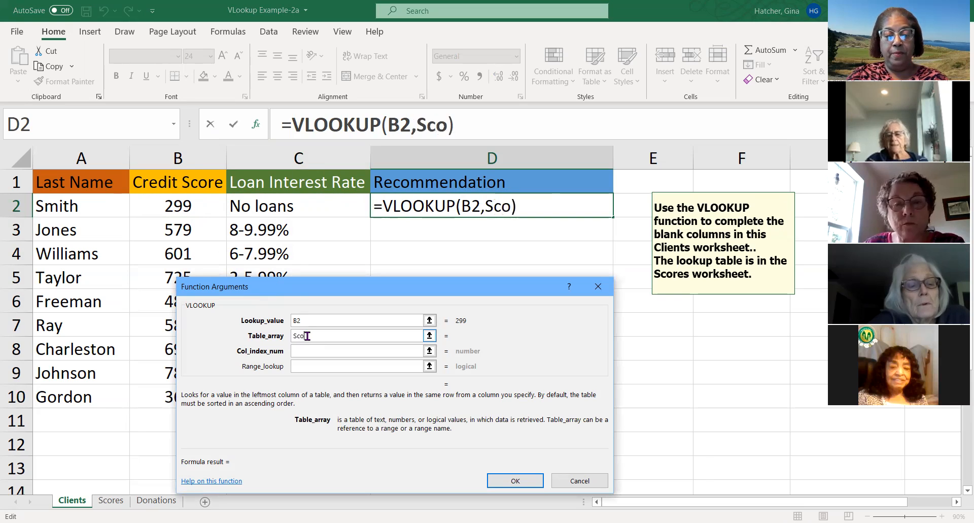
text(res)
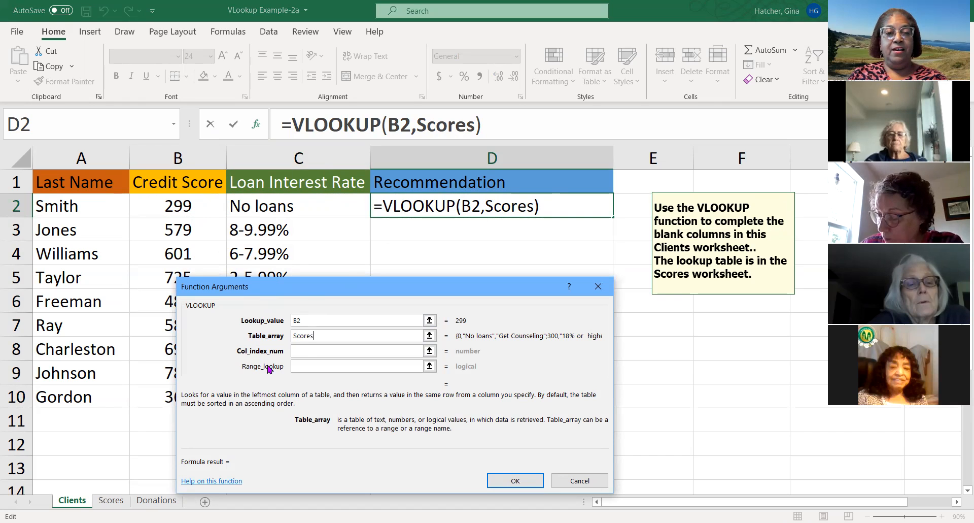
click(302, 349)
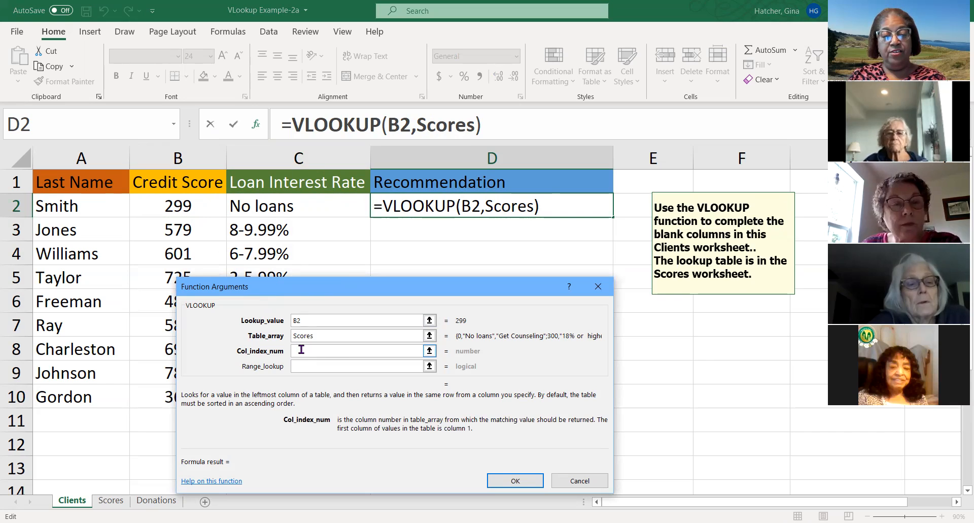
text(3)
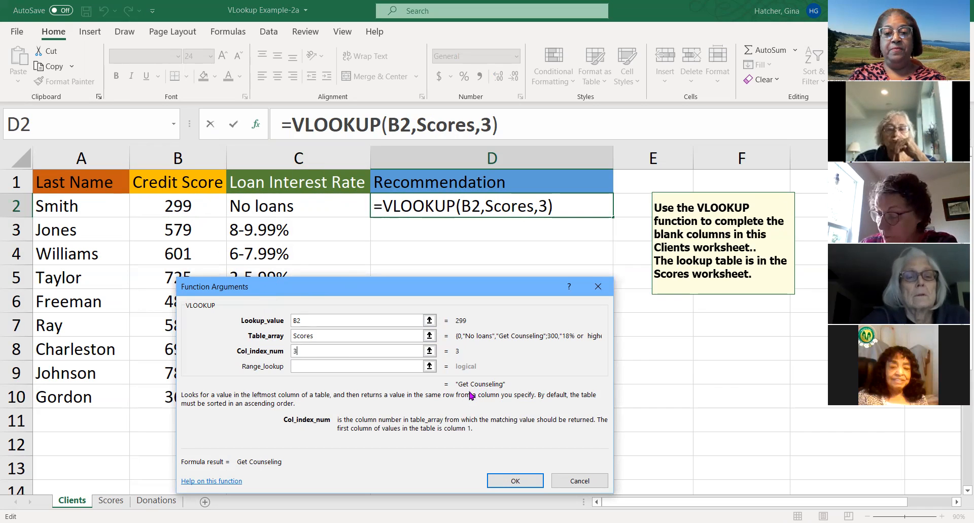
click(513, 481)
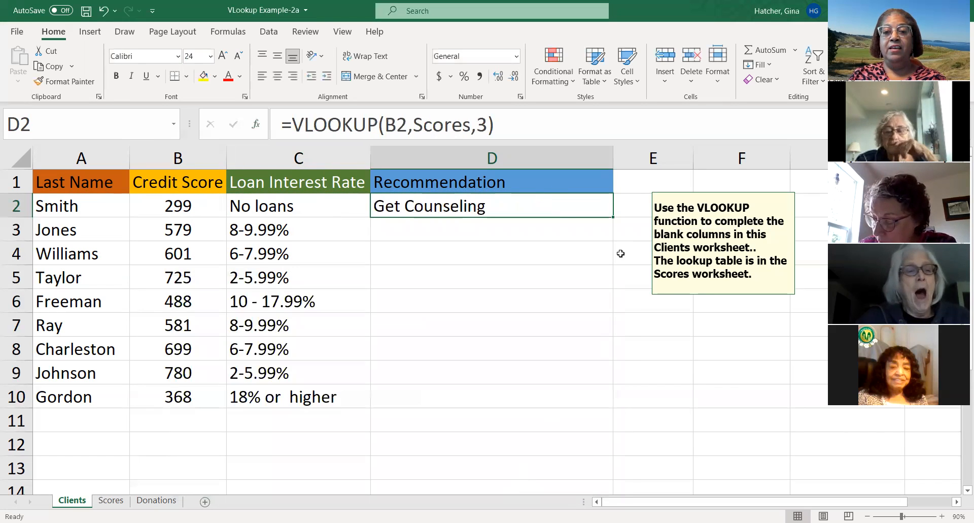
double_click(614, 217)
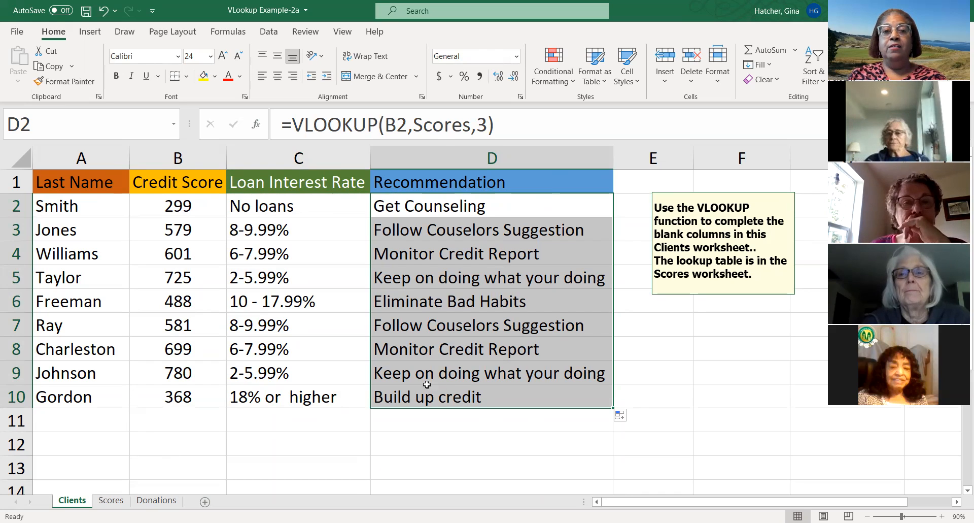
Check the lookup table on the Scores sheet and review the VLOOKUP arguments of D2 on the Clients sheet
click(111, 501)
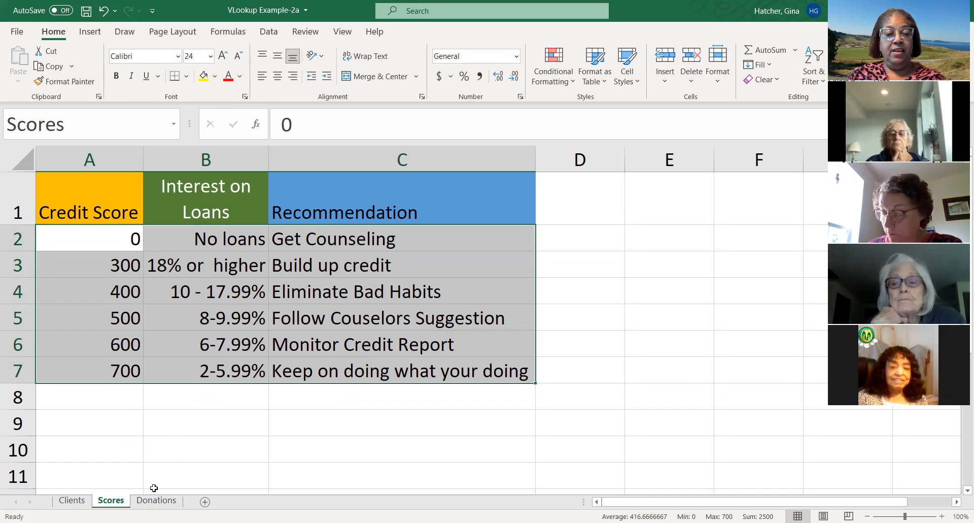
click(76, 501)
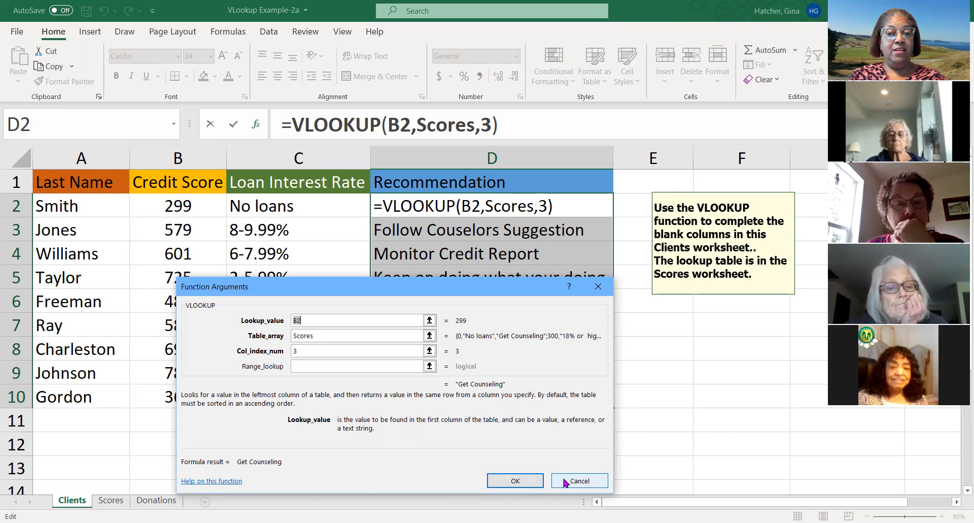
click(524, 482)
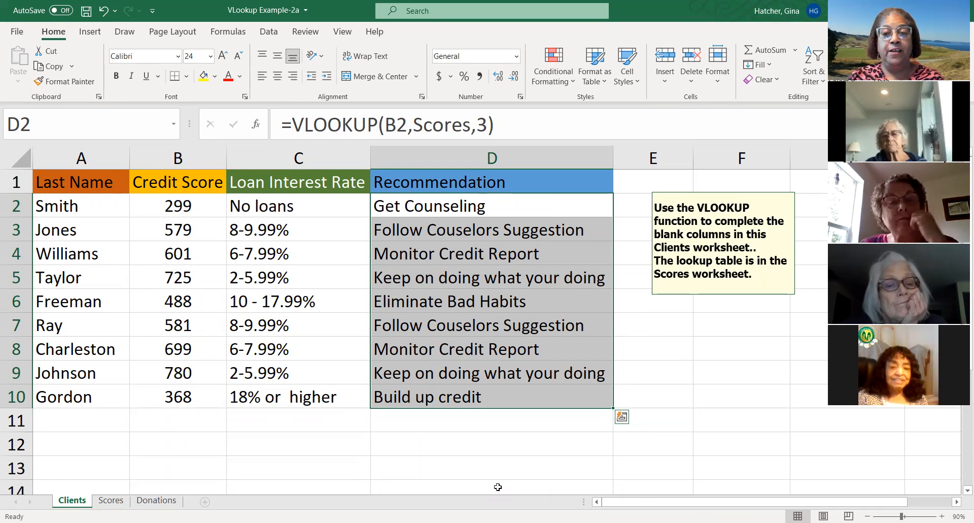
click(434, 450)
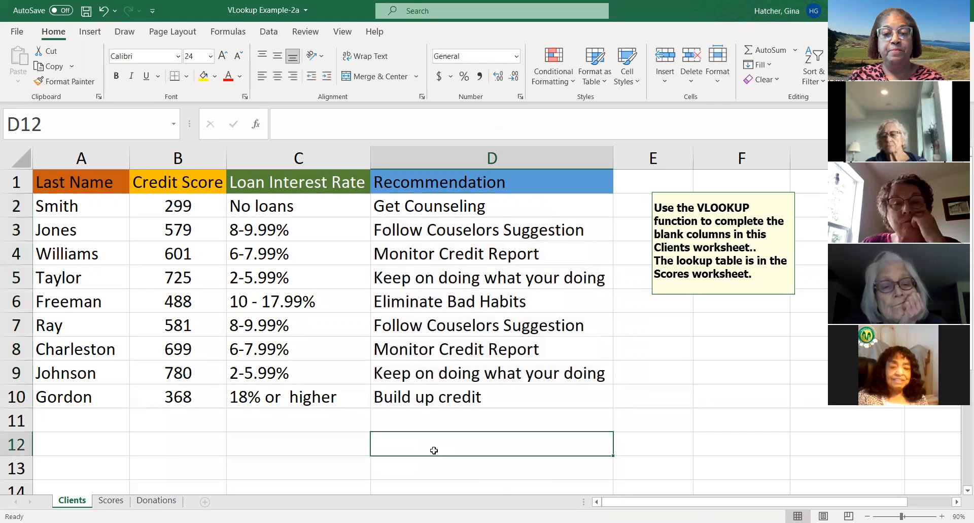
Try entering the initials from A2 in the Name cell B2 on the Donations sheet, and clear the cell again
click(159, 501)
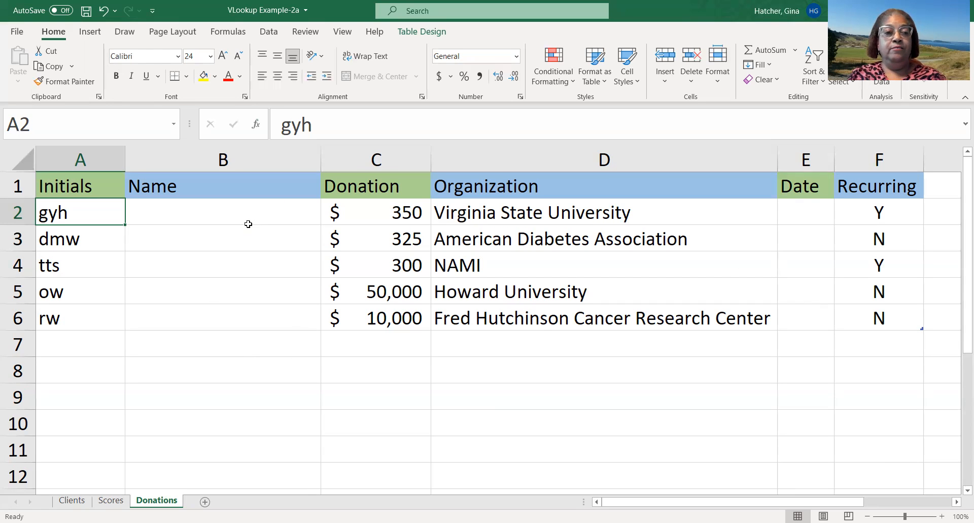
click(180, 215)
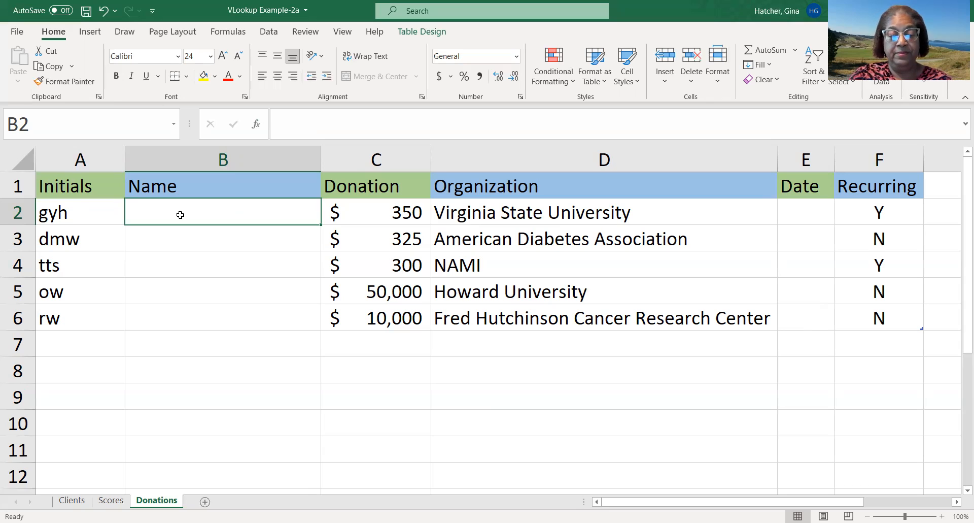
text(gyh)
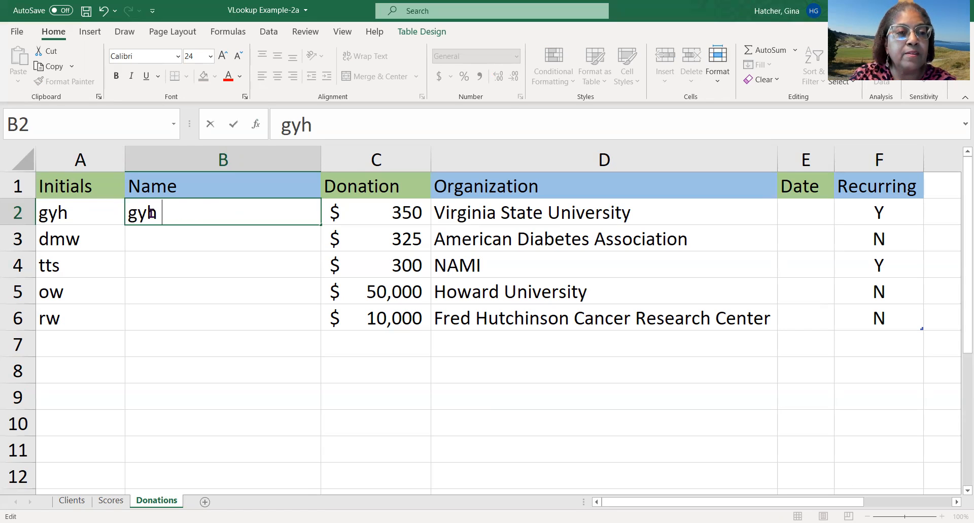
drag(130, 214, 179, 214)
key(BackSpace)
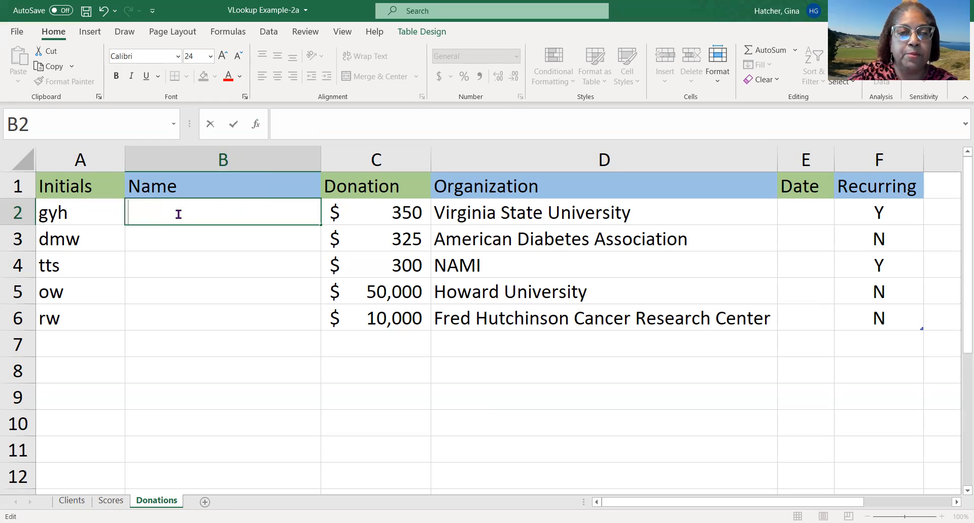
click(158, 264)
click(166, 215)
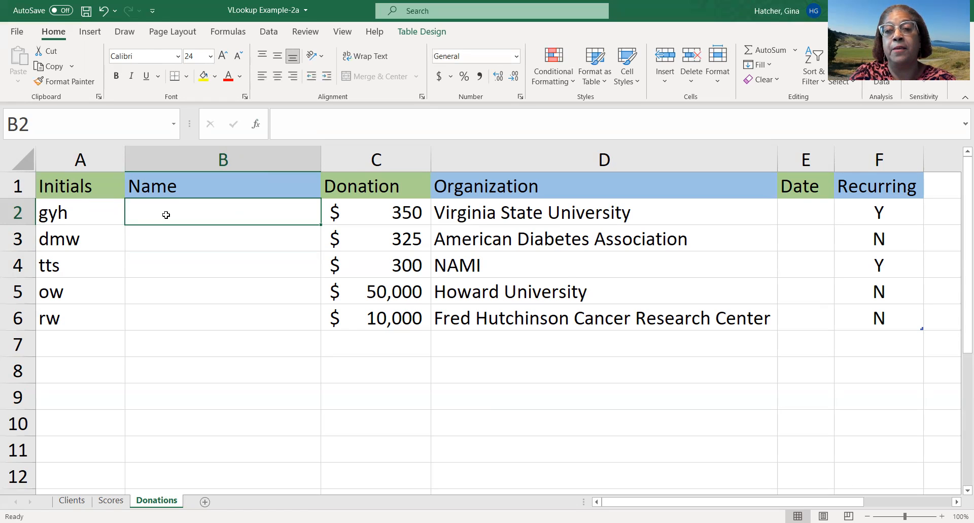
scroll(166, 215, right, 3)
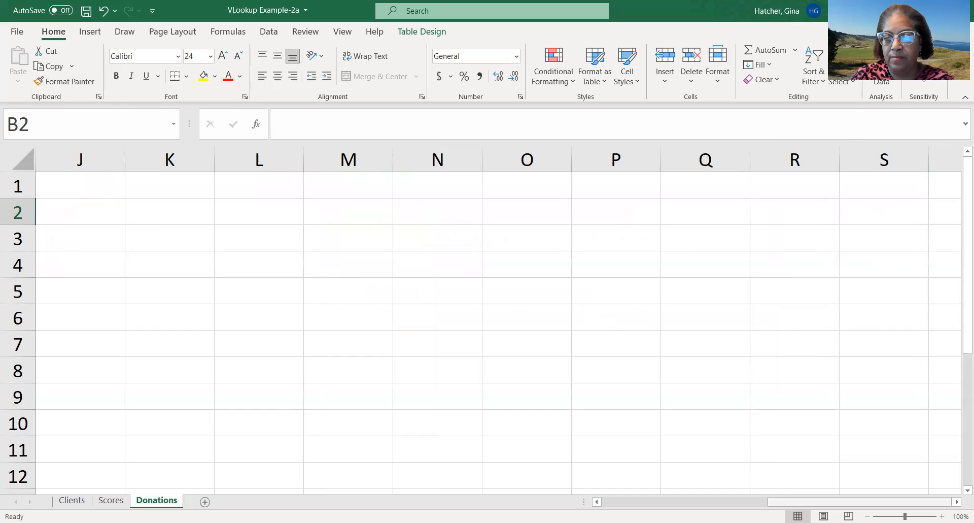
drag(858, 501, 690, 502)
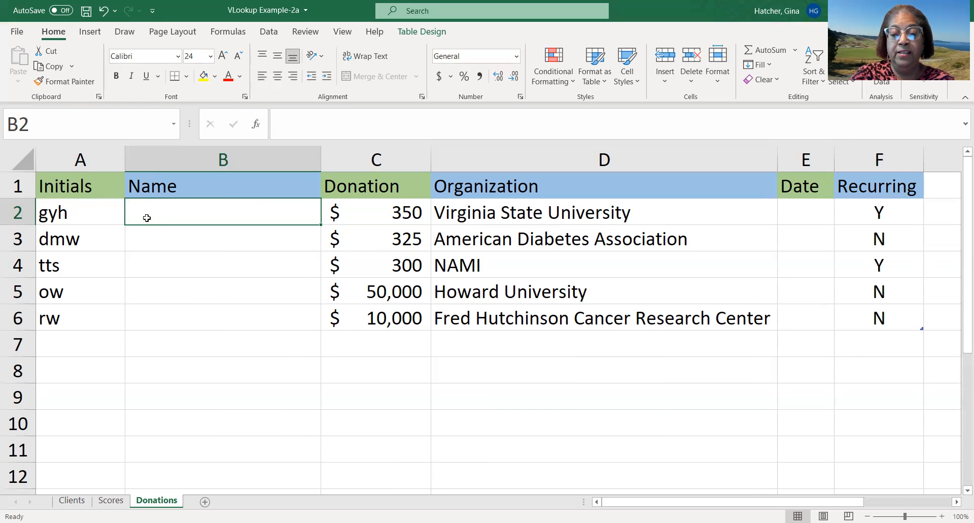
text(=)
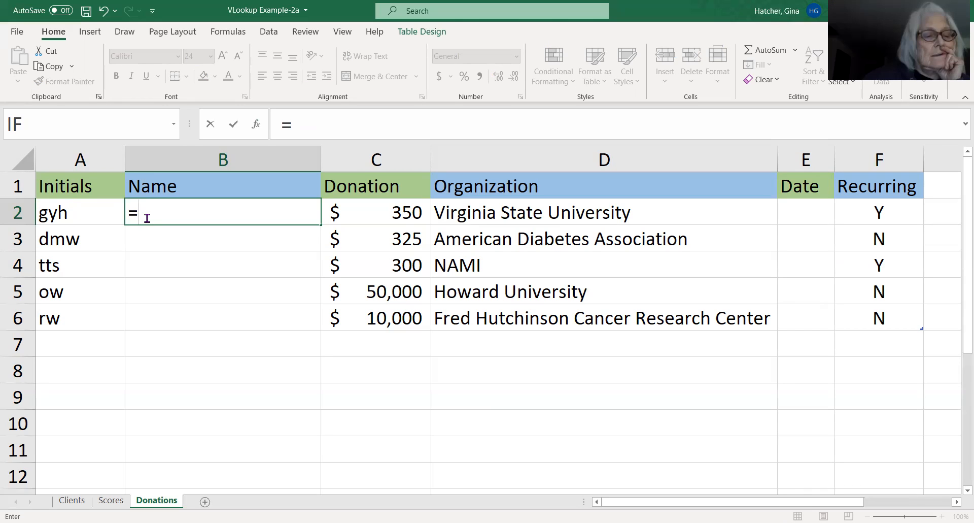
text(v)
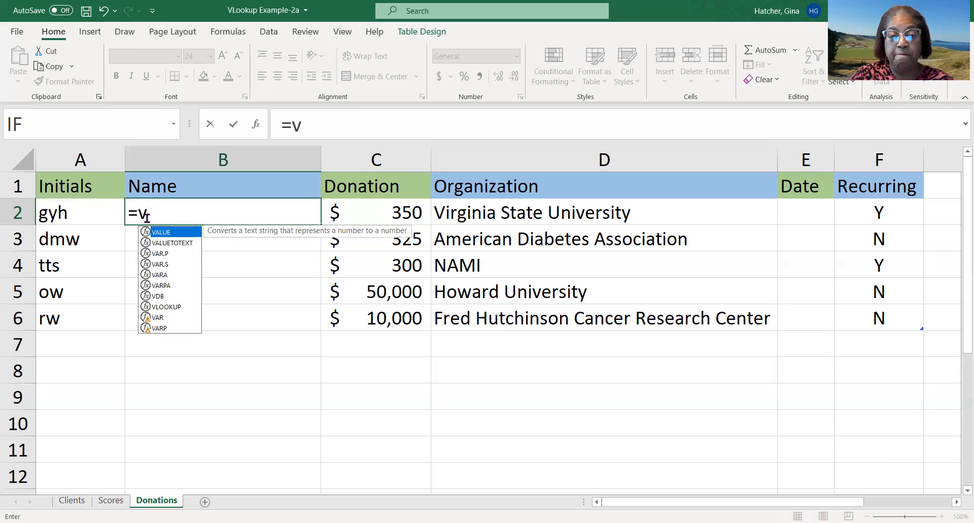
text(l)
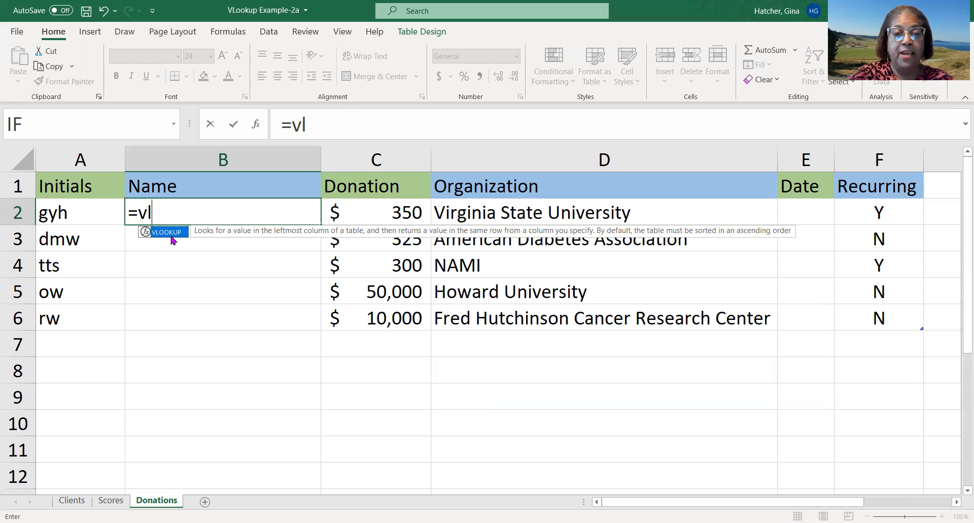
key(Escape)
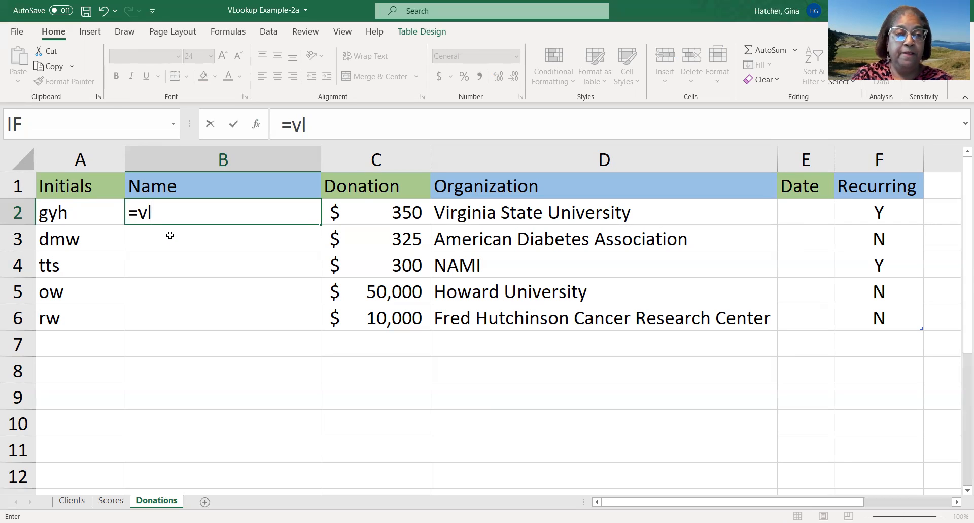
key(Escape)
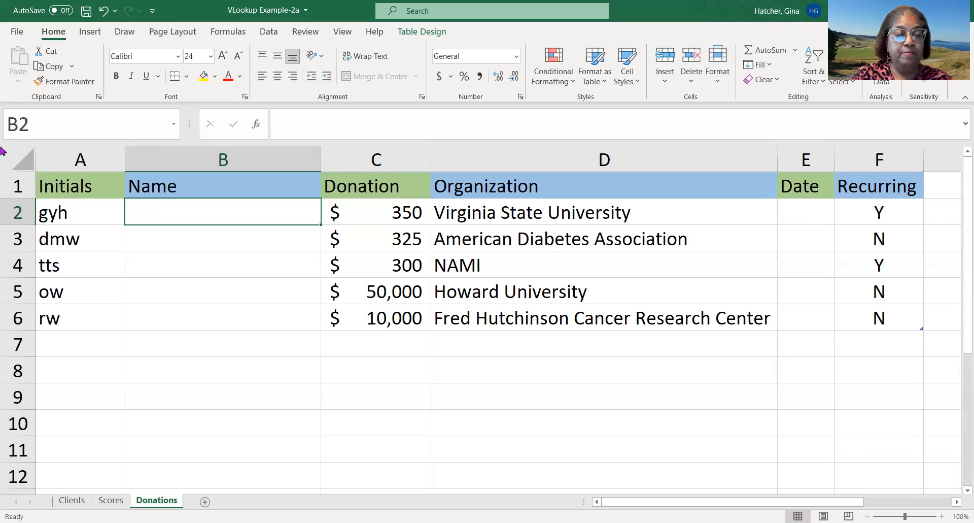
Unhide the hidden Names sheet
right_click(156, 504)
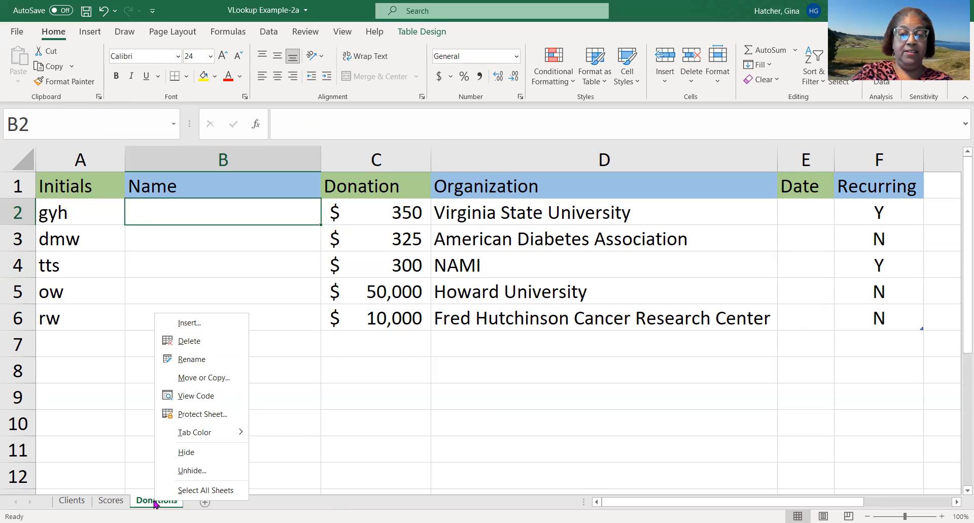
click(192, 471)
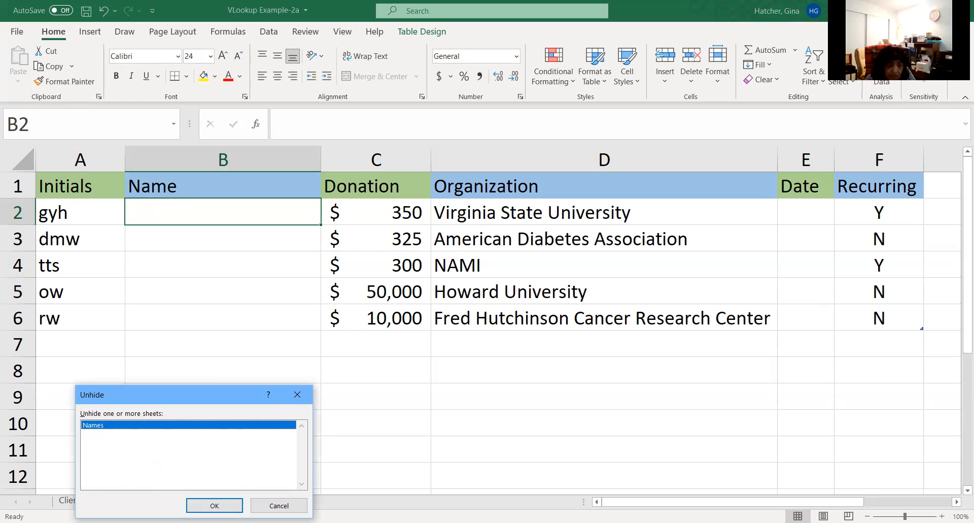
click(215, 505)
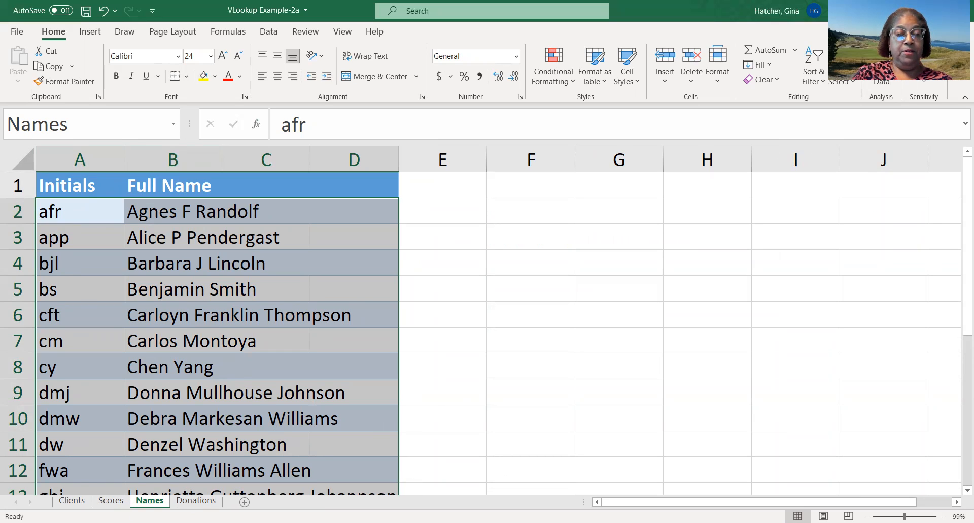
click(196, 501)
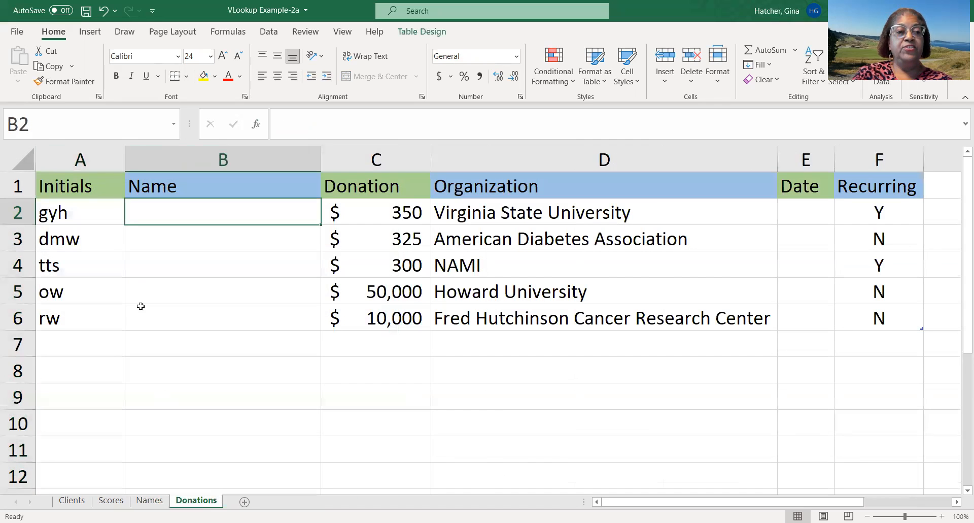
text(=)
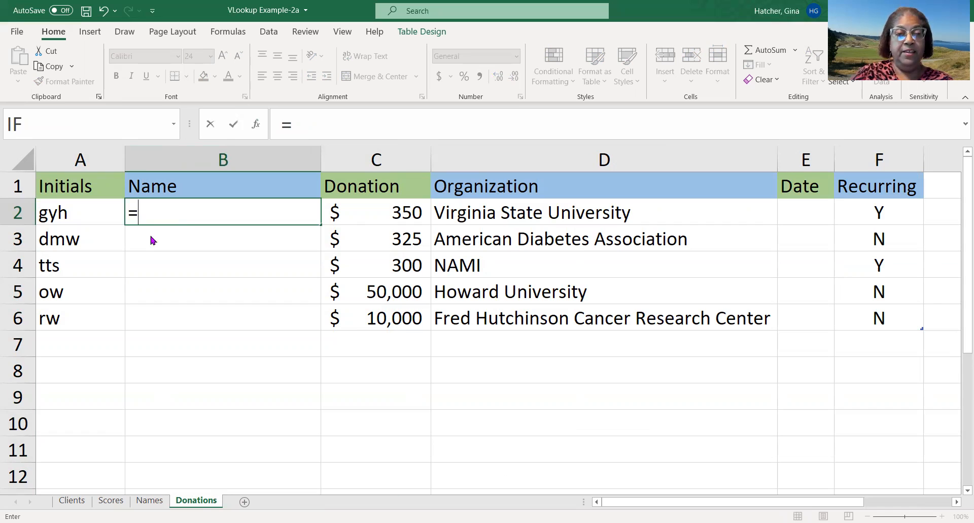
text(vl)
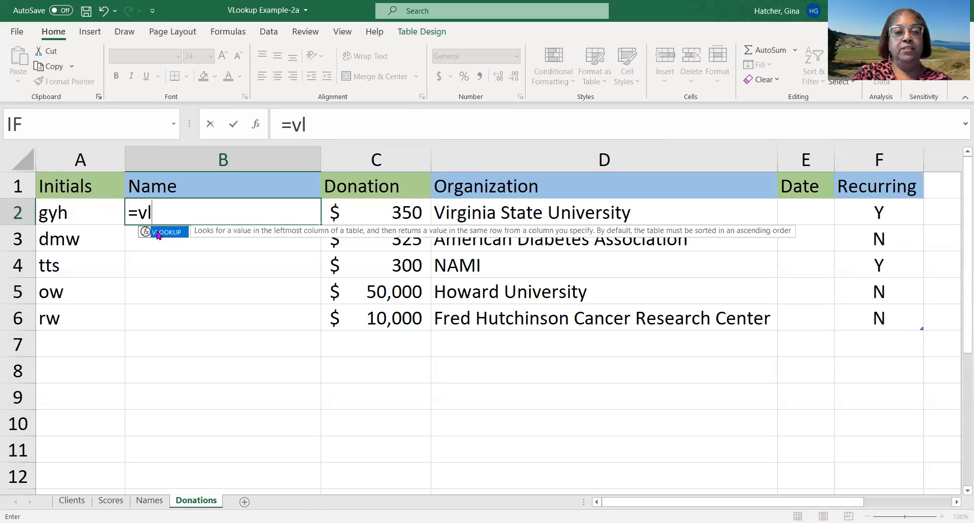
key(Tab)
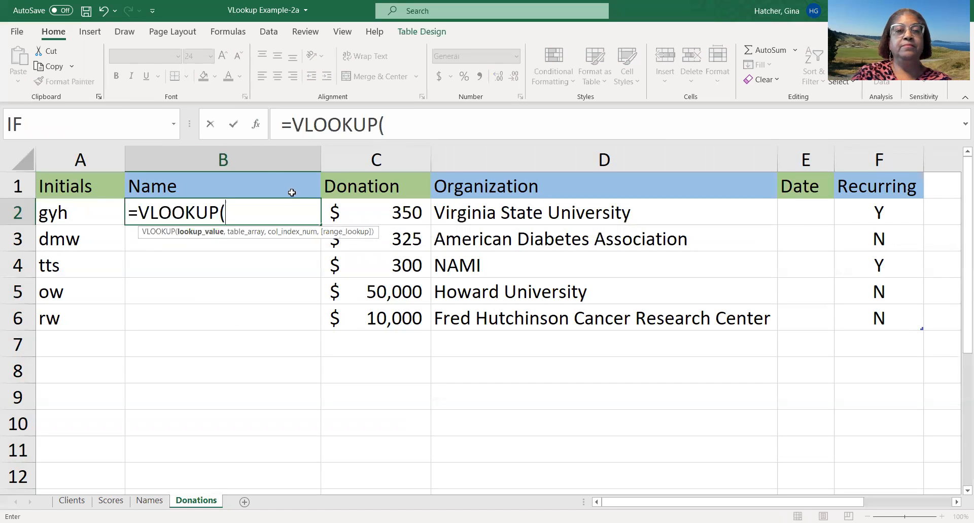
click(257, 125)
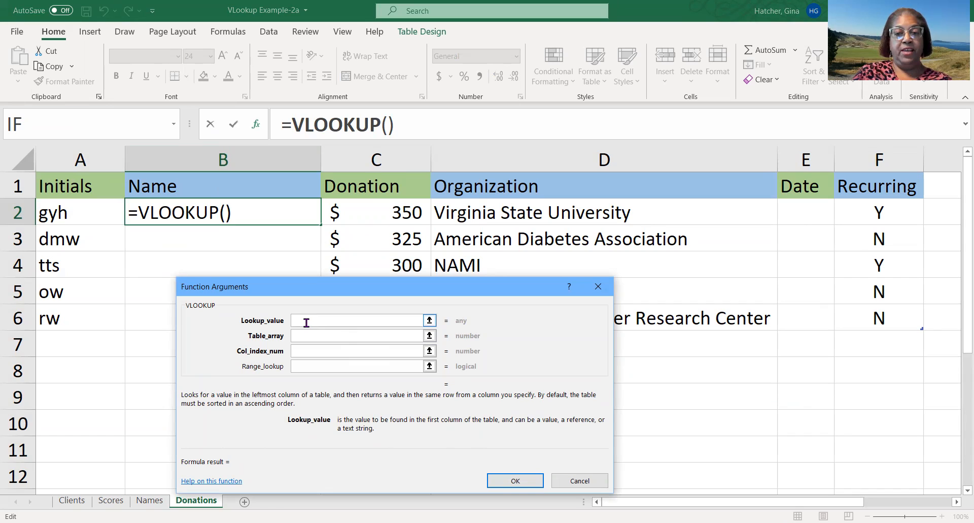
click(80, 214)
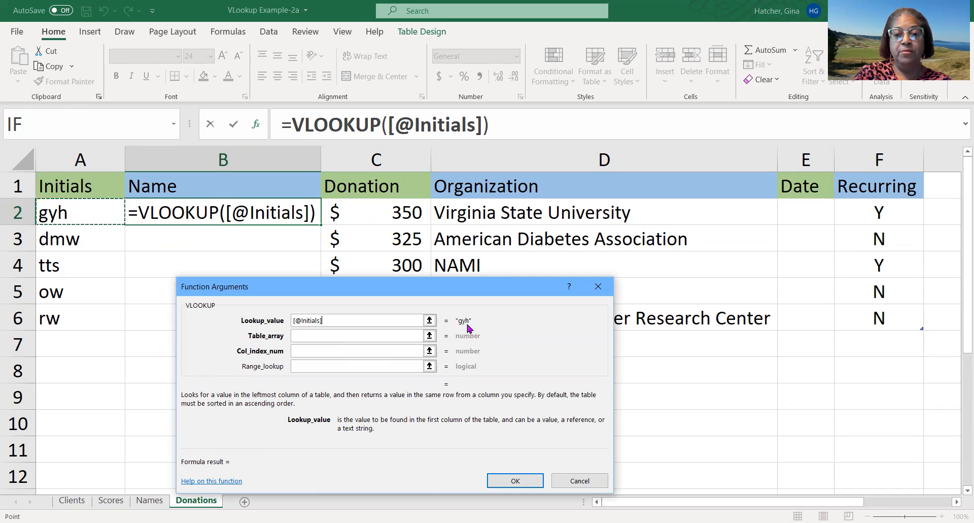
click(298, 336)
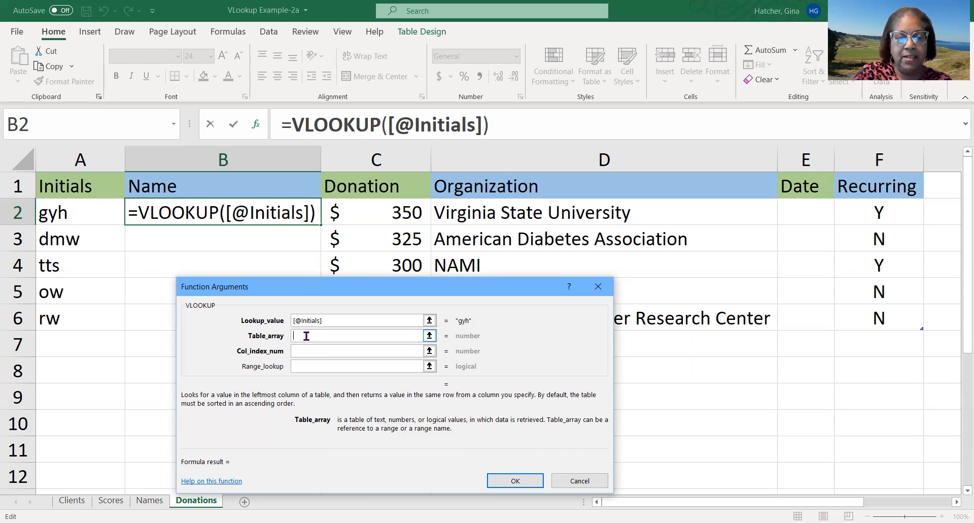
click(578, 482)
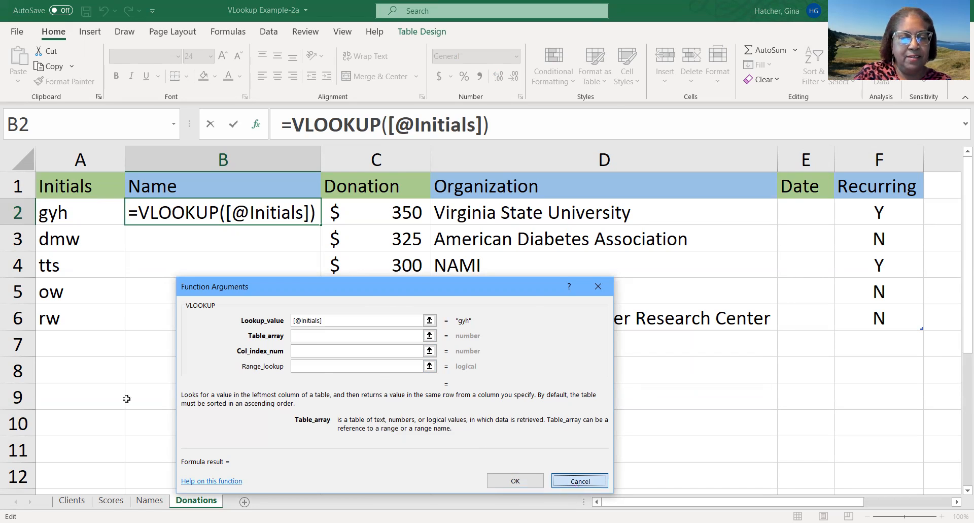
Review the cells covered by the named range Names on the Names sheet, down to its last row
click(152, 501)
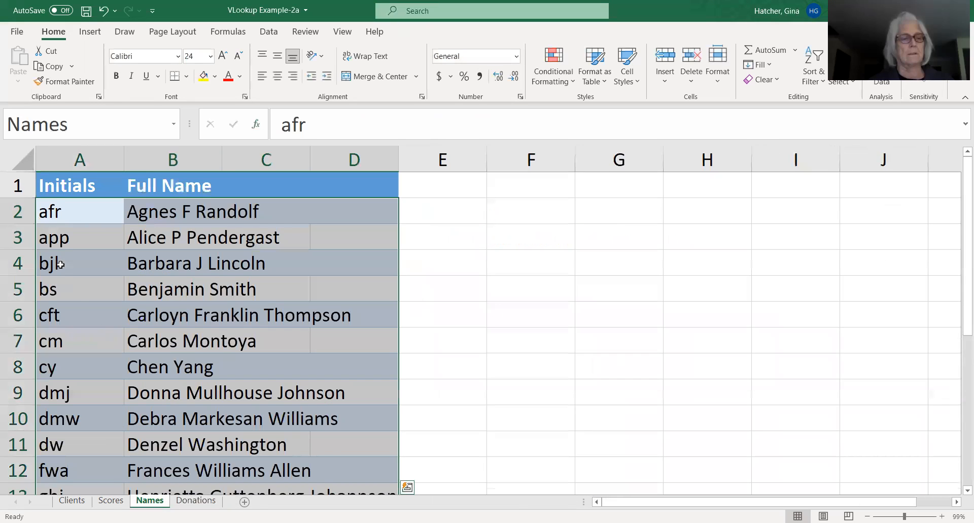
drag(54, 217, 376, 472)
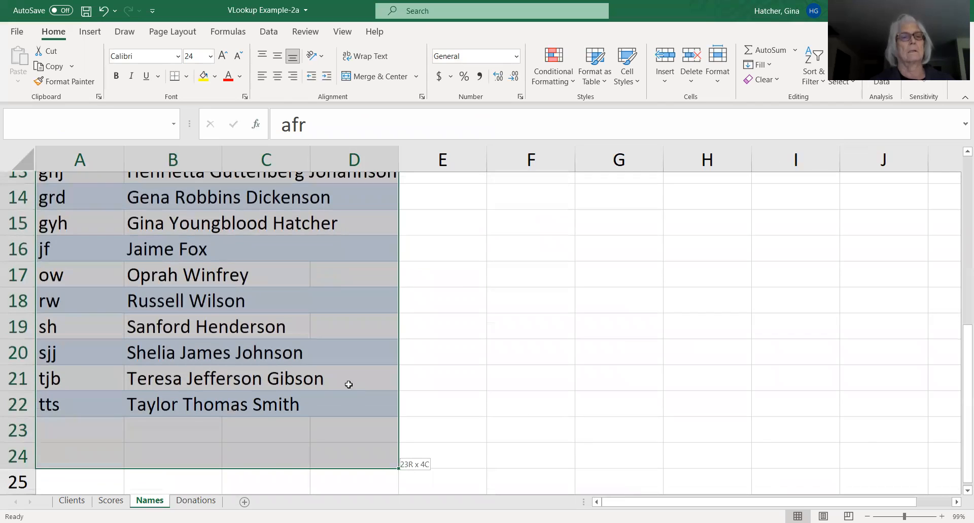
drag(349, 384, 347, 384)
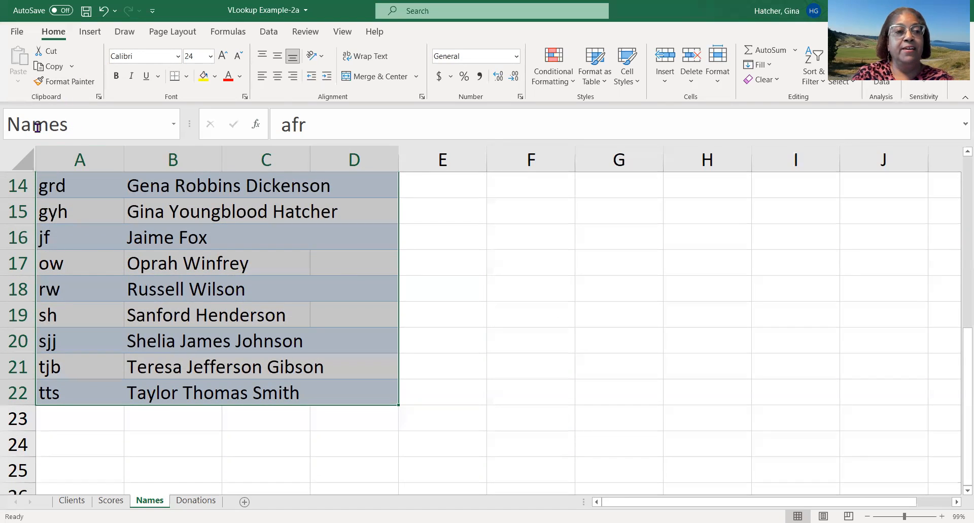
Start a VLOOKUP in the Name cell B2 on the Donations sheet with the initials in A2 as lookup value
click(197, 501)
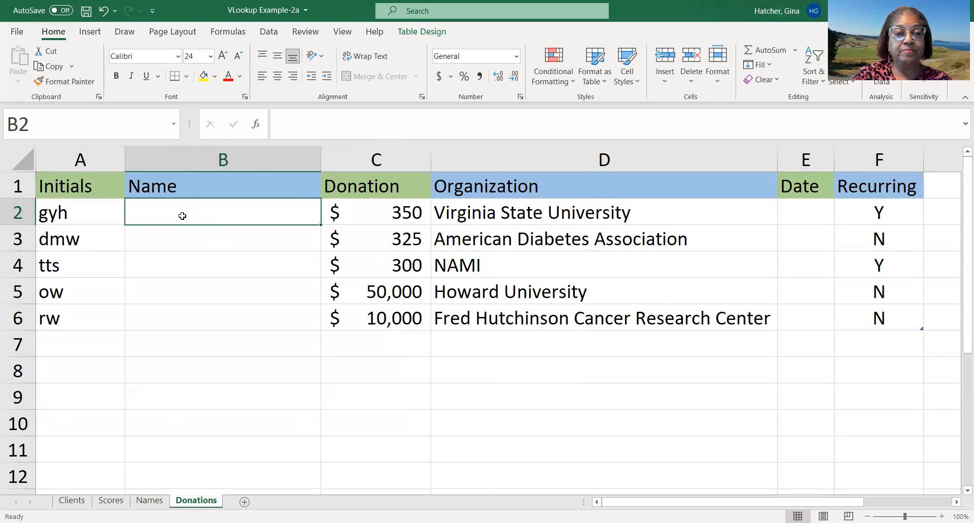
text(=)
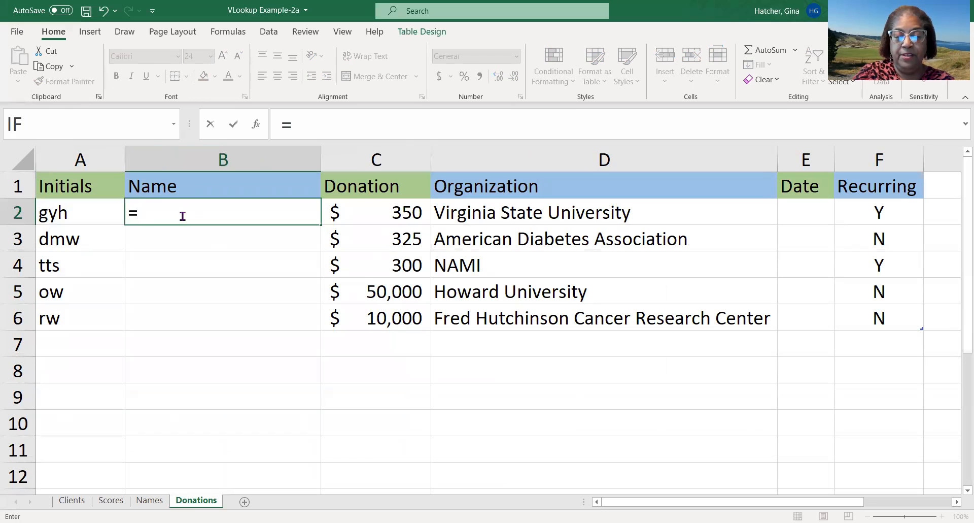
text(vl)
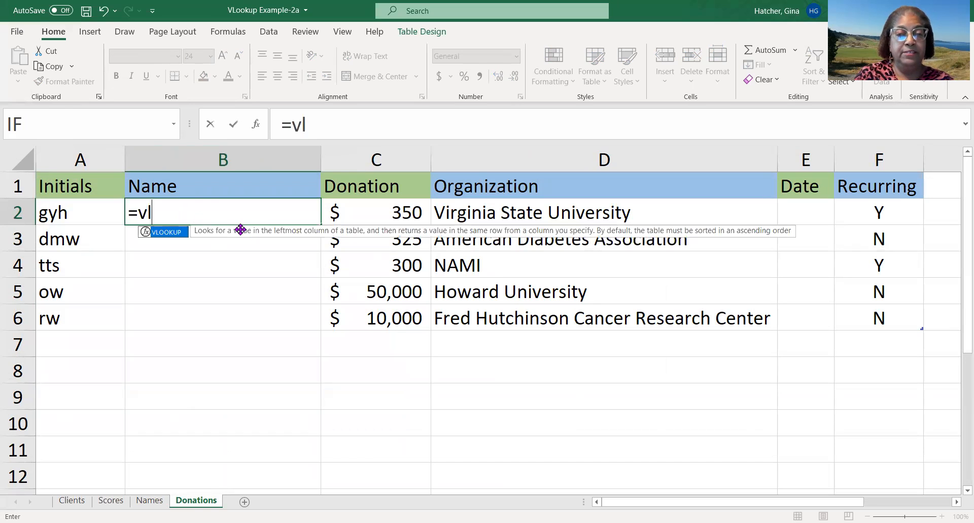
double_click(182, 233)
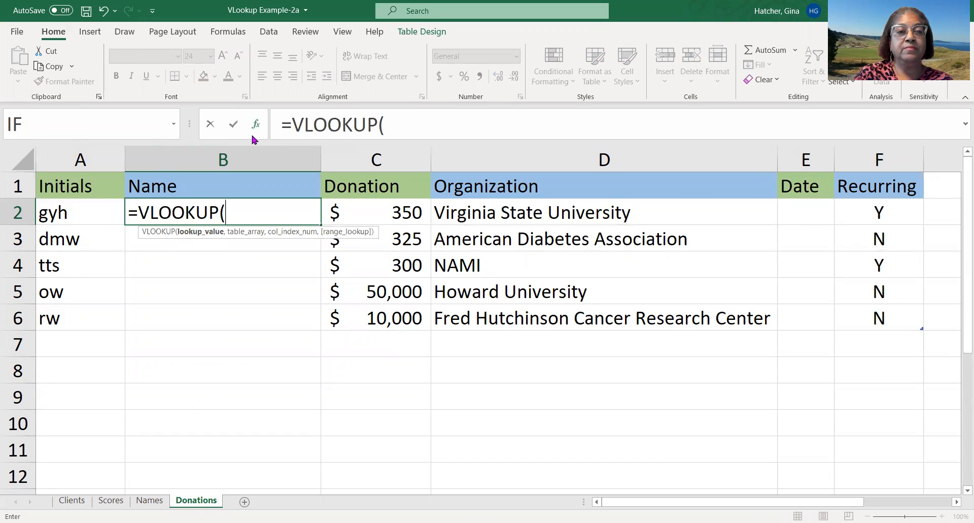
click(257, 128)
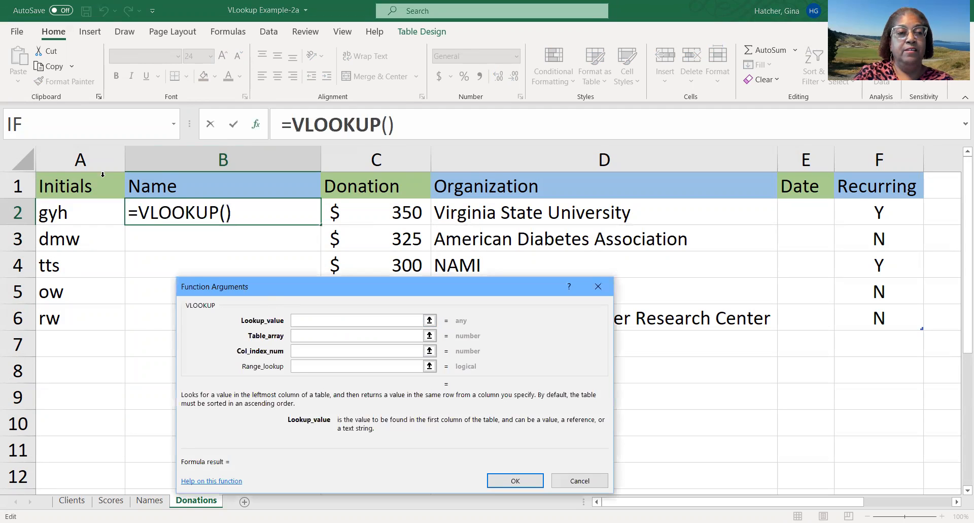
click(70, 216)
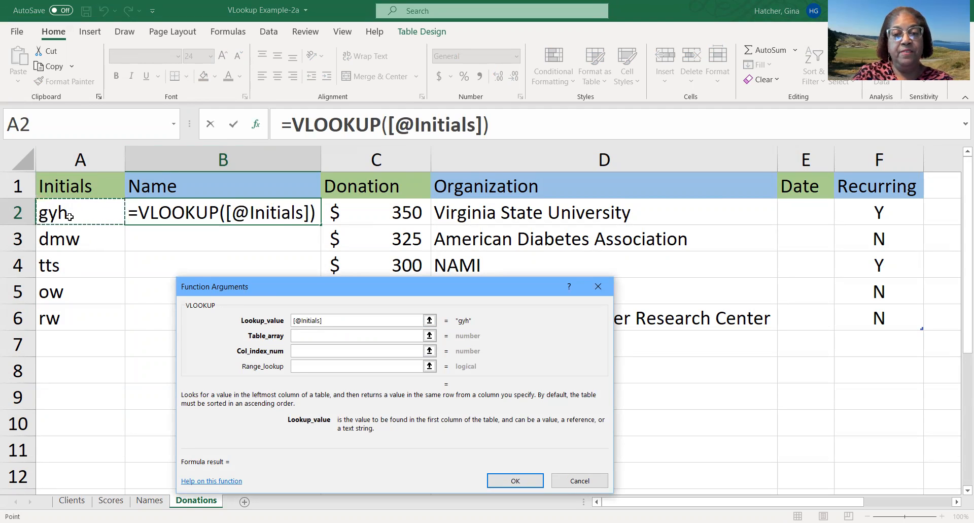
Complete B2's VLOOKUP with the named range Names as table array and column index 2, leaving the range lookup empty
click(304, 337)
text(Names)
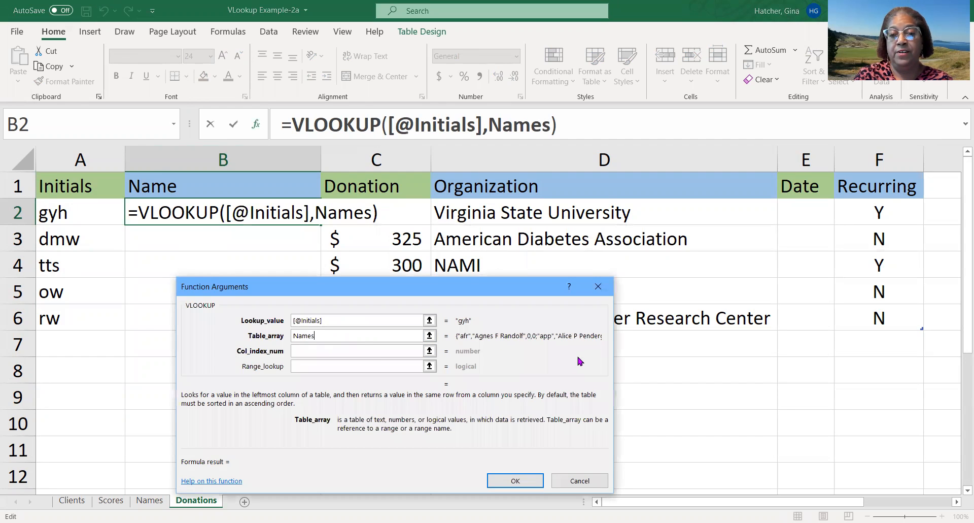
click(299, 350)
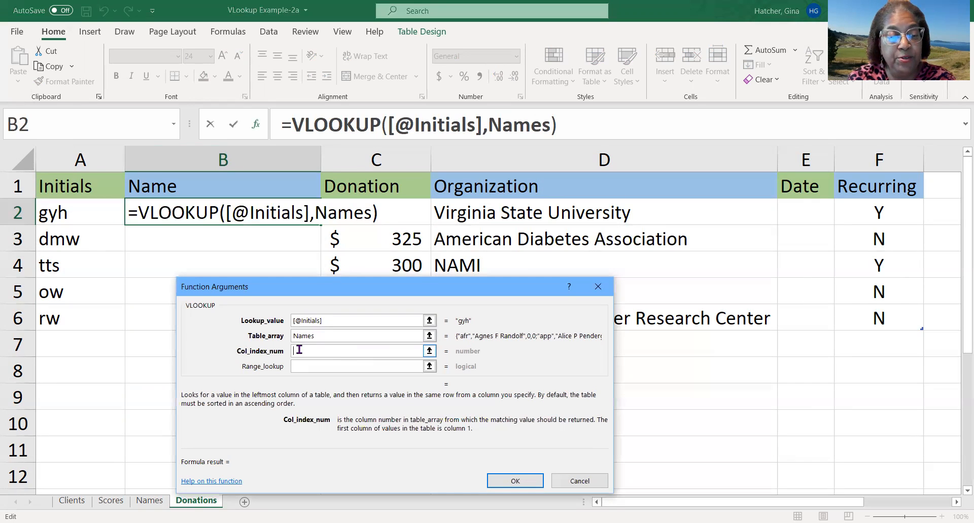
text(3)
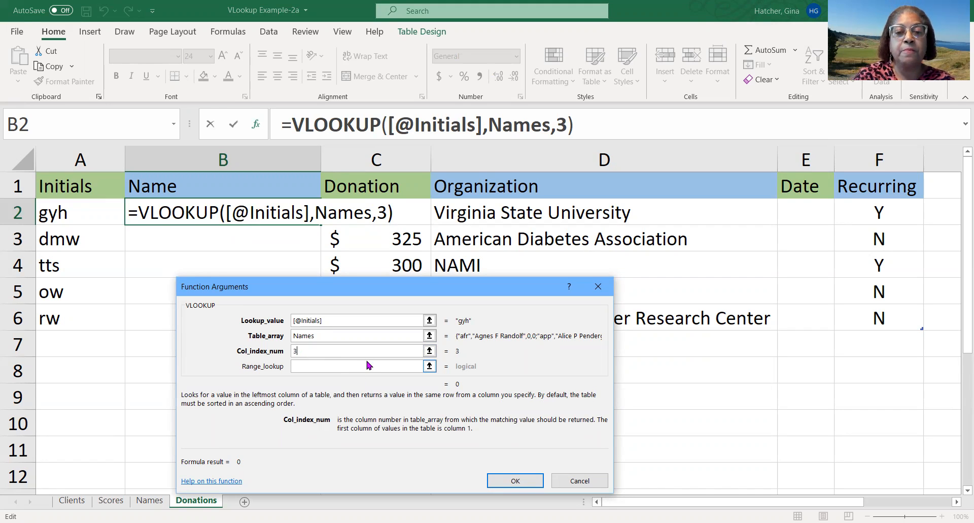
double_click(293, 350)
text(2)
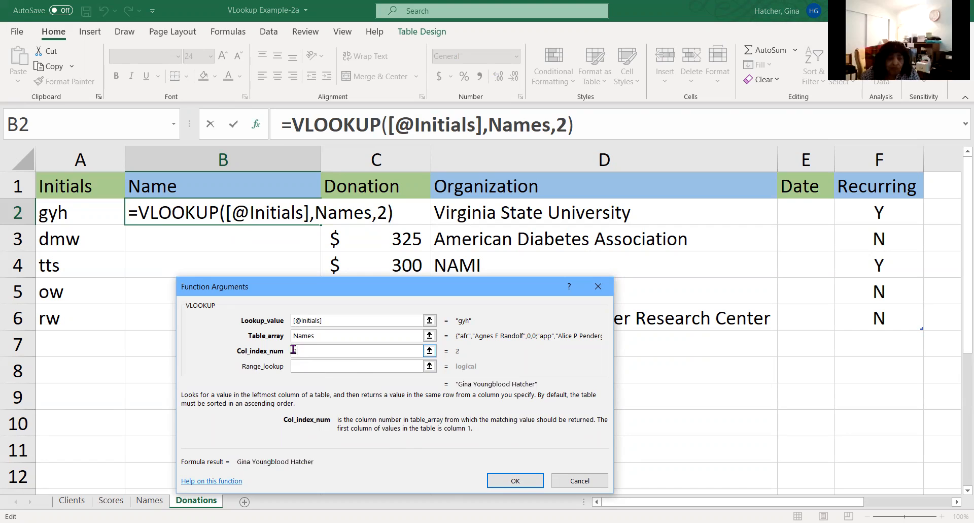
click(304, 362)
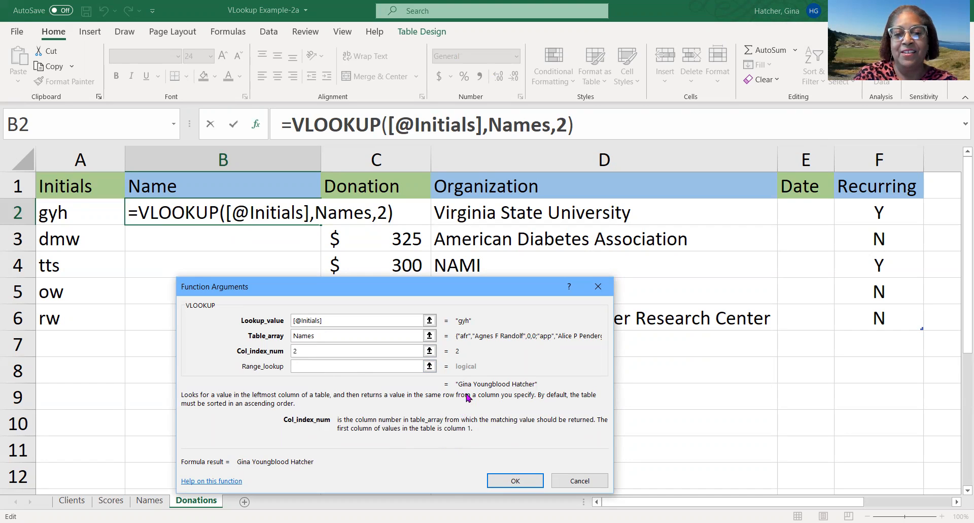
click(514, 481)
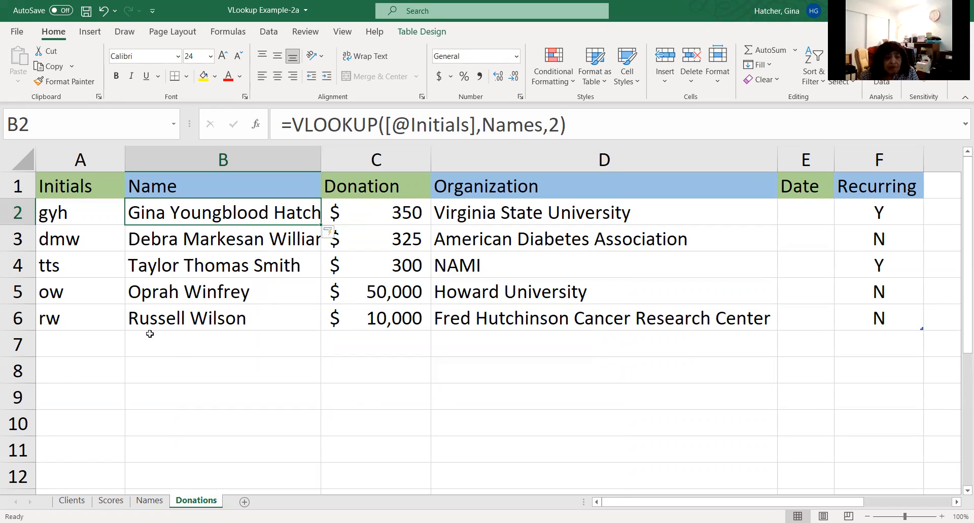
Add a new table row with the initials jf in A7, and autofit the width of the Name column
click(66, 349)
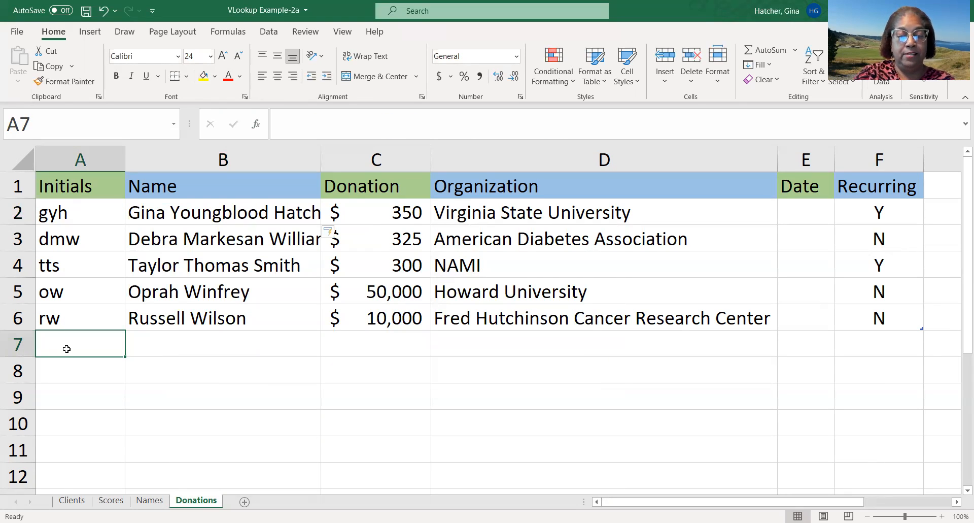
text(jf)
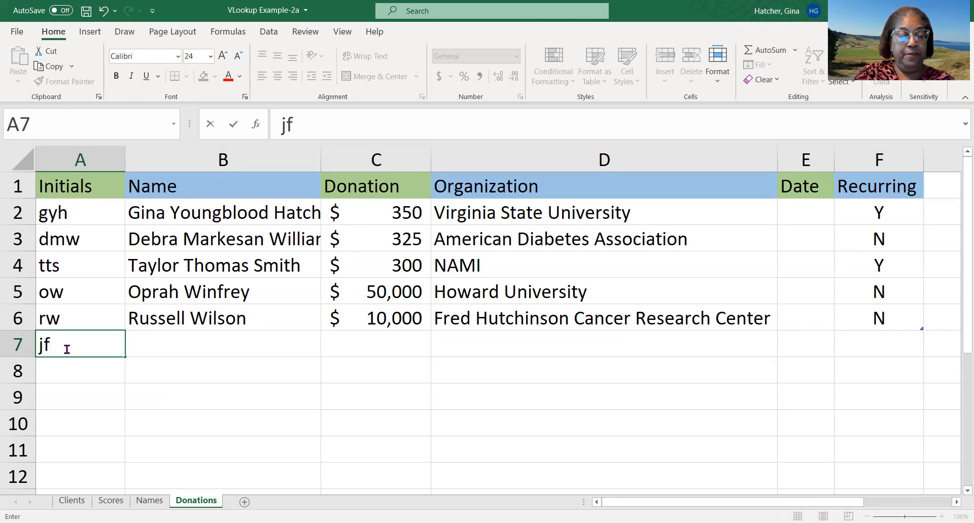
key(Tab)
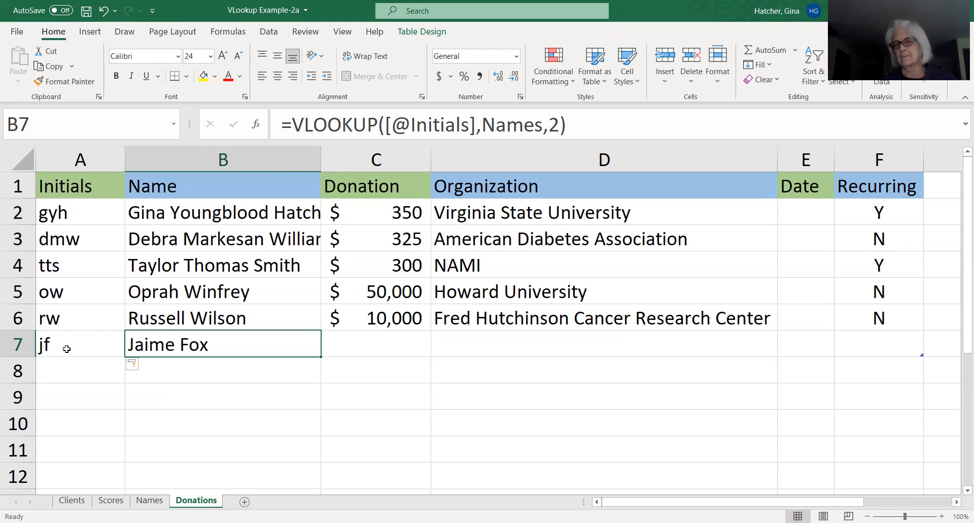
scroll(66, 348, down, 1)
scroll(208, 345, up, 1)
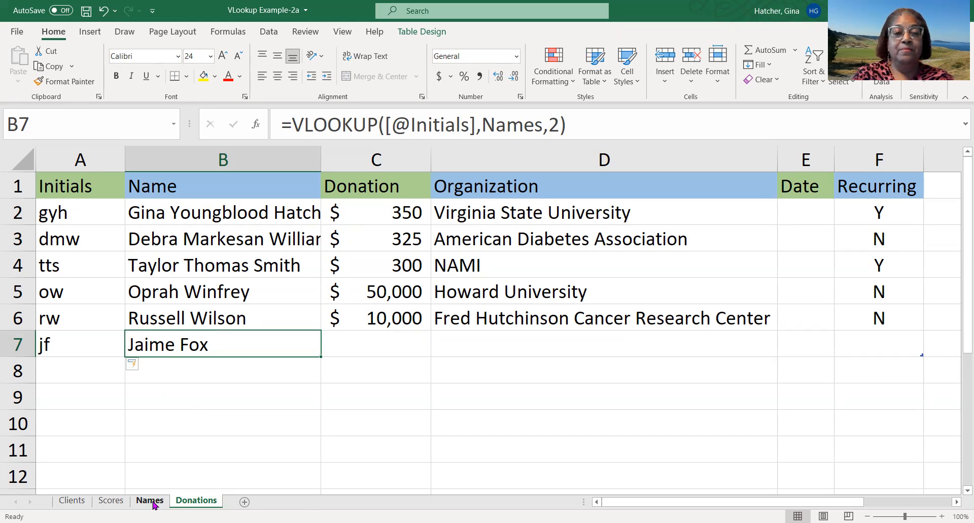
double_click(320, 155)
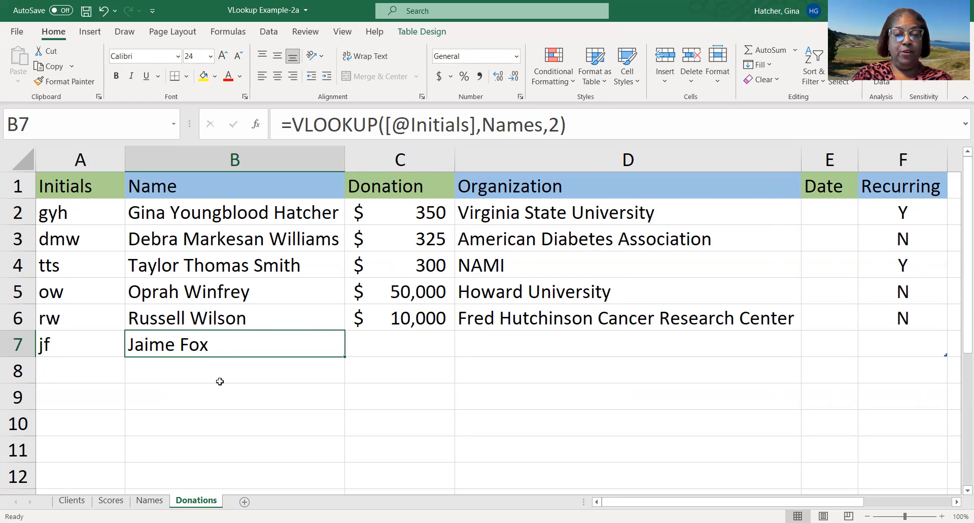
Check the sorted list of initials and full names on the Names sheet and return to the Donations sheet
click(150, 502)
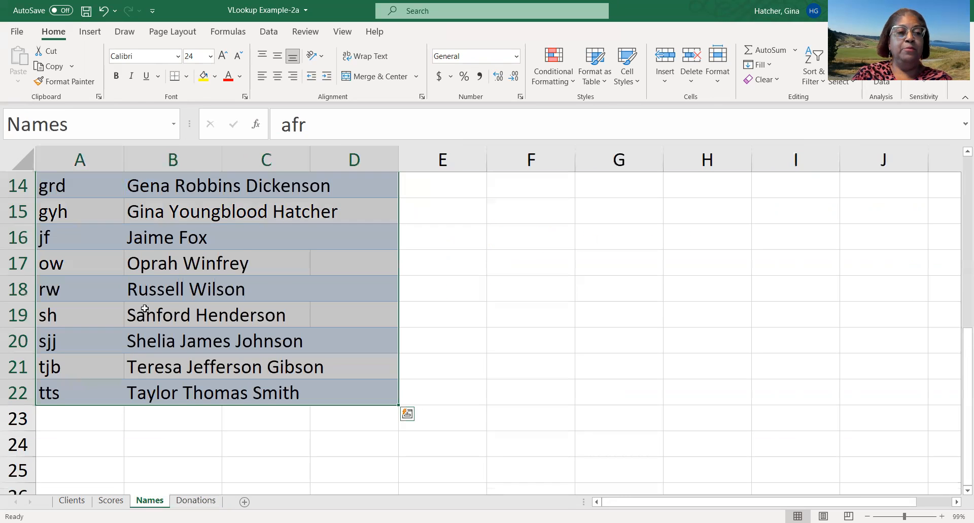
scroll(145, 307, up, 4)
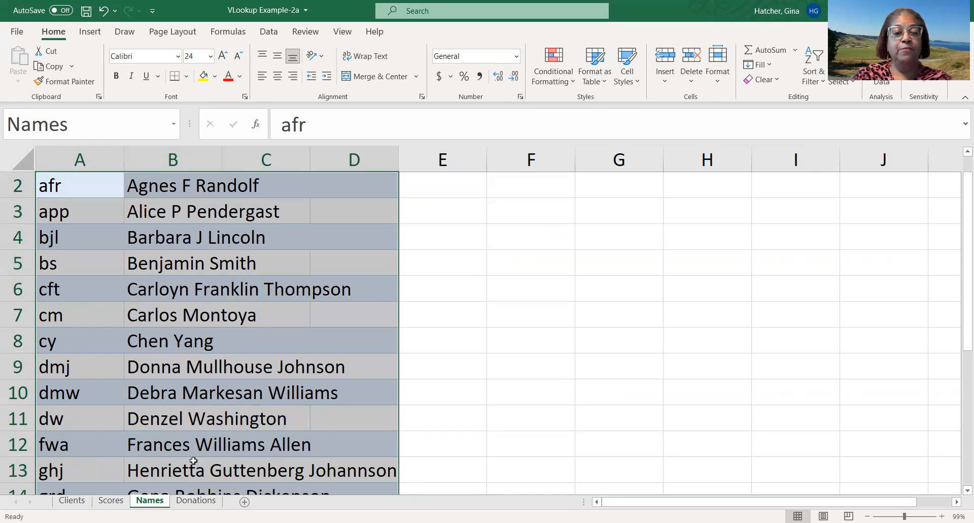
click(196, 501)
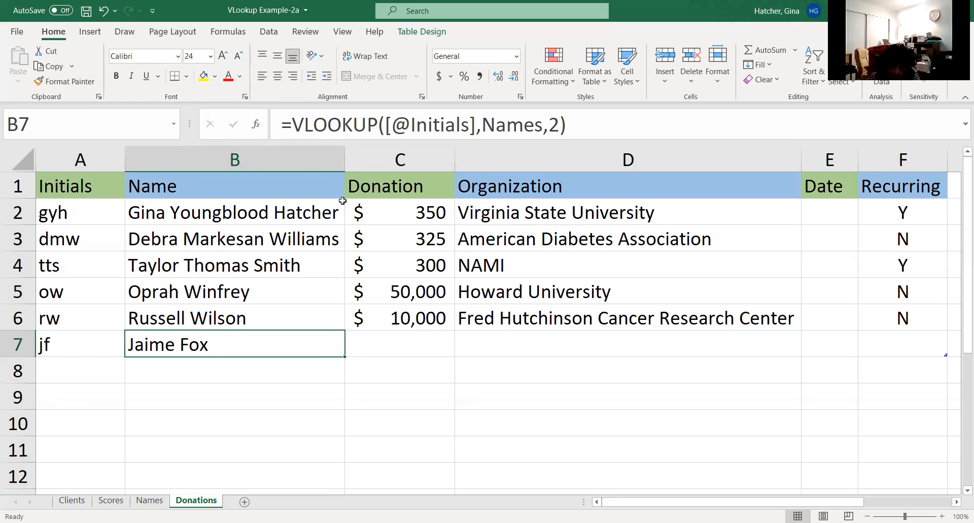
Clear the formatting of the header row A1:F1 on the Donations sheet
drag(48, 187, 866, 178)
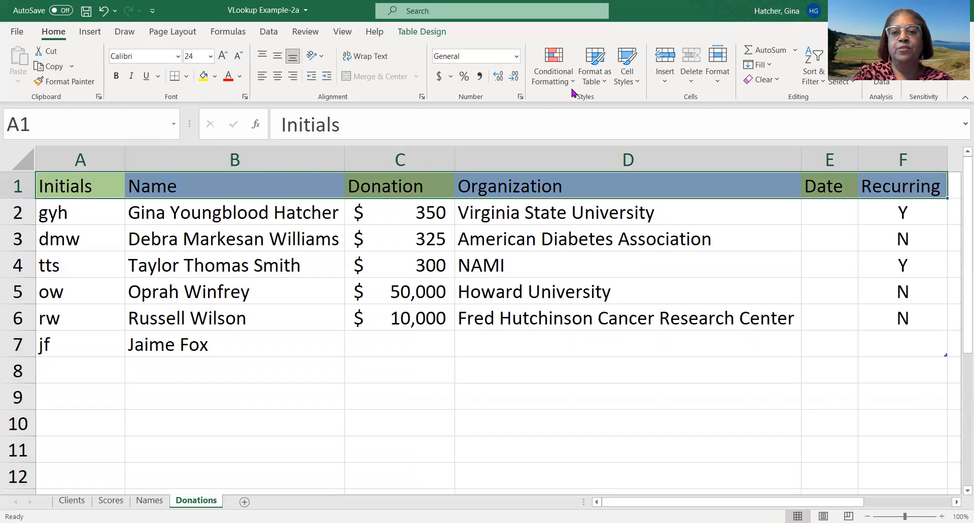
click(557, 117)
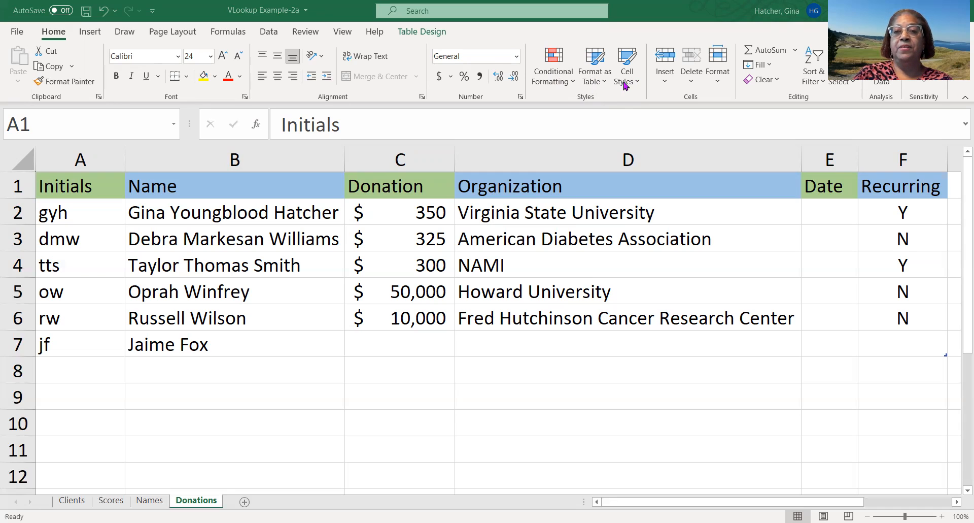
click(604, 81)
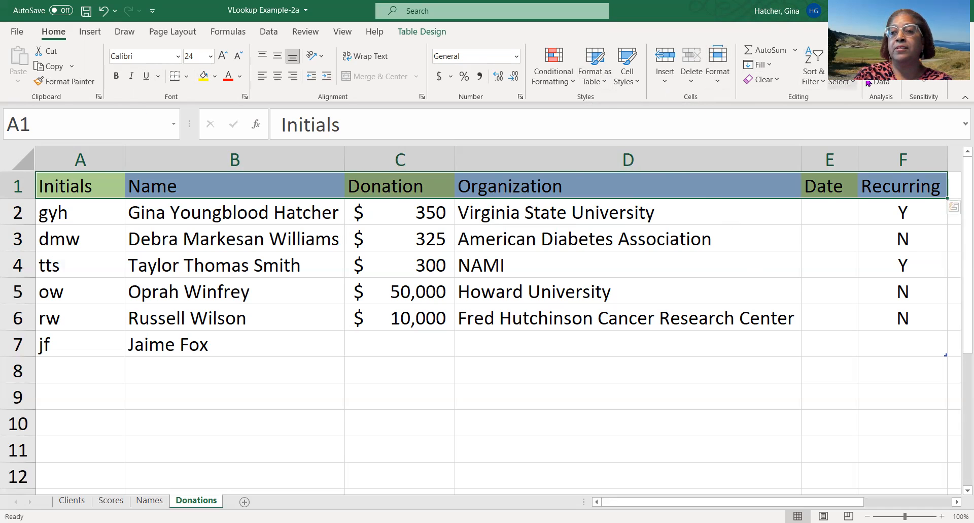
click(780, 83)
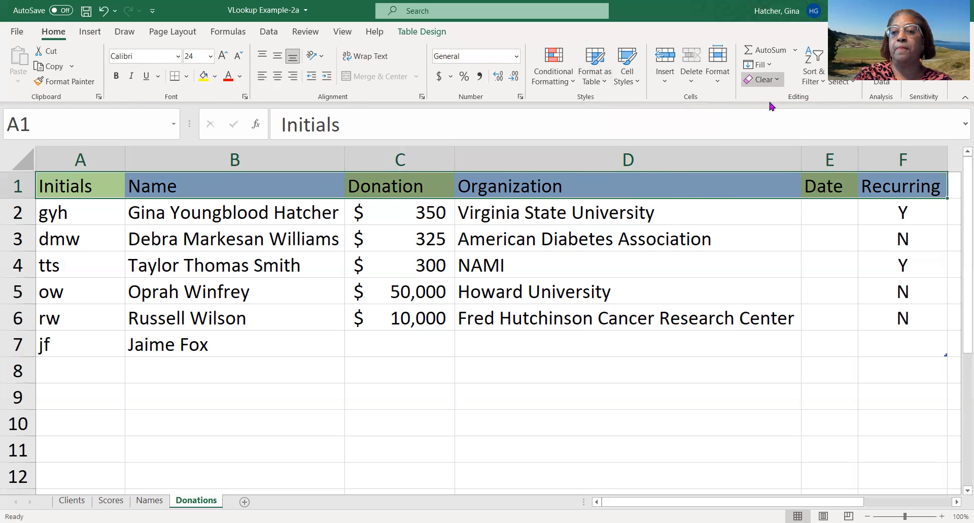
click(770, 115)
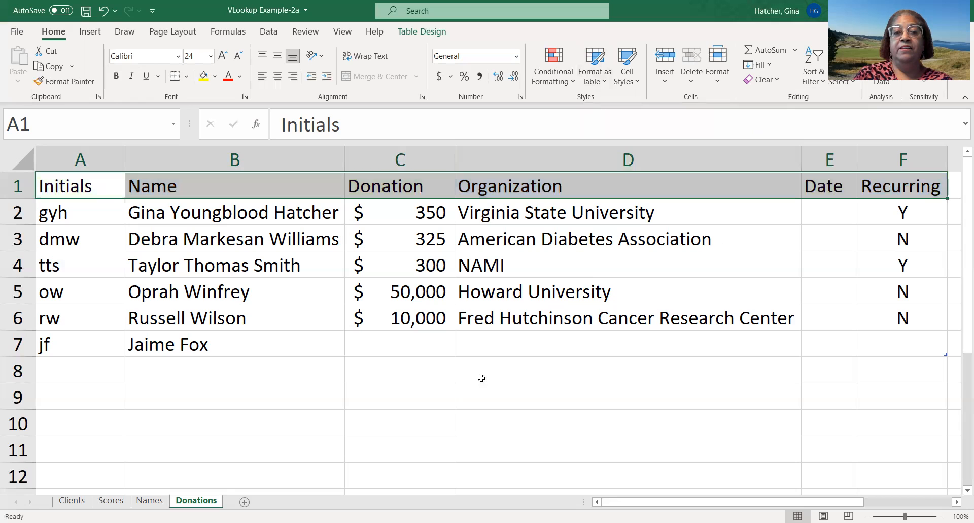
click(423, 404)
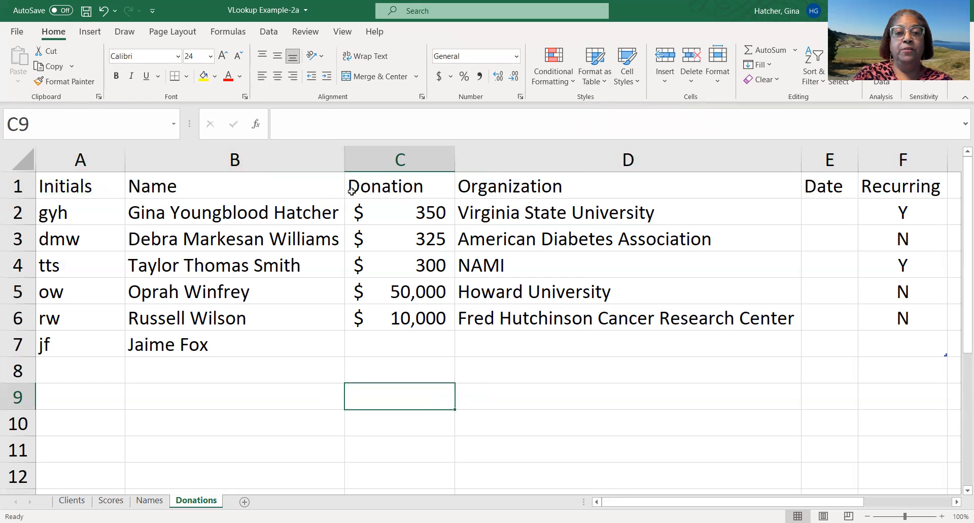
Examine the VLOOKUP formula behind the Name cell B2
click(289, 213)
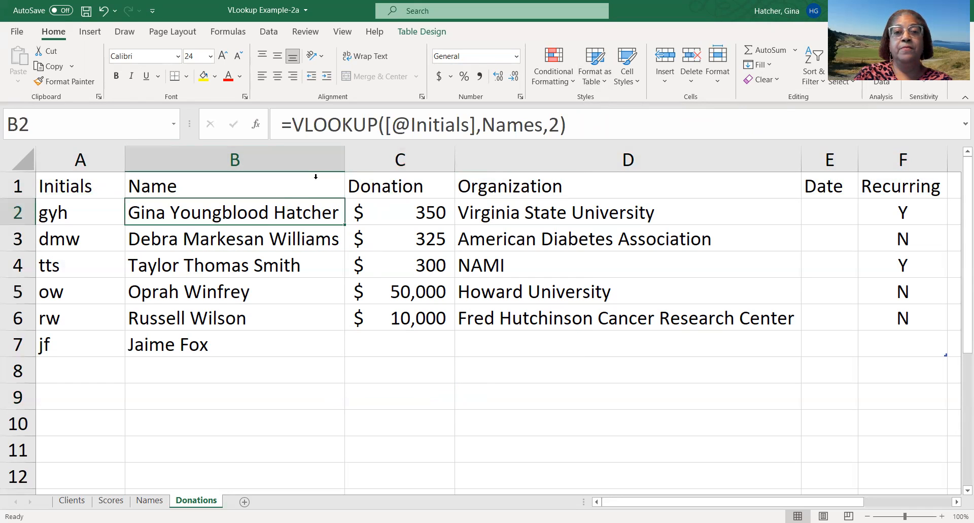
click(540, 367)
click(443, 130)
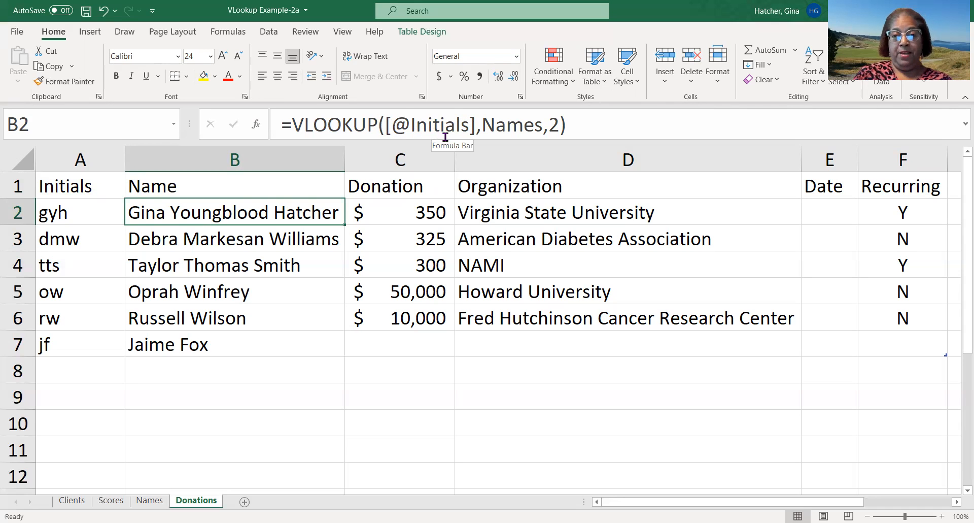
Clear the formatting of the whole donations table, A1:F7
drag(76, 186, 882, 345)
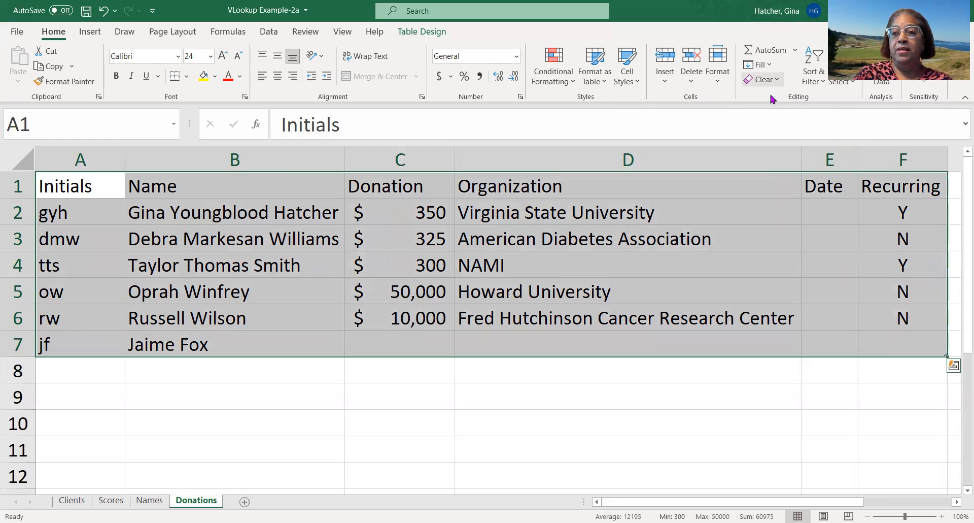
click(775, 81)
click(775, 115)
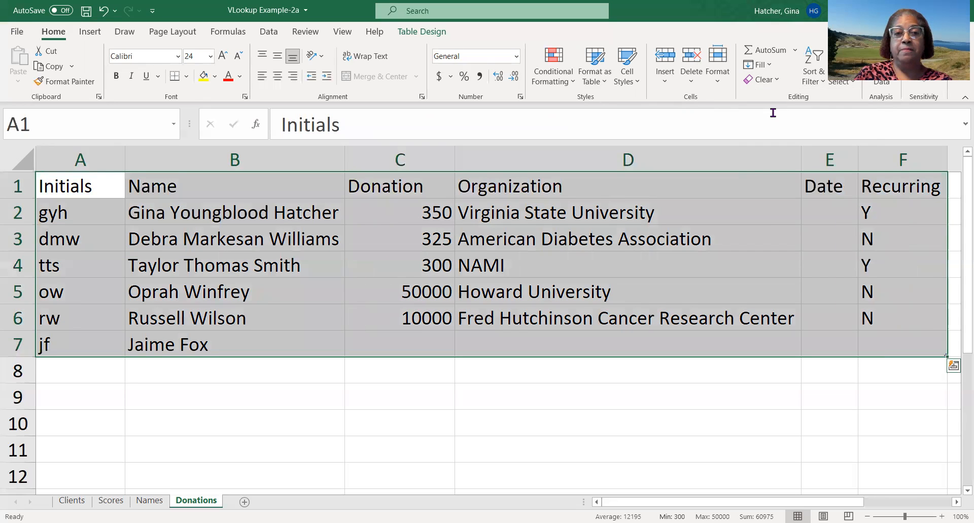
click(268, 210)
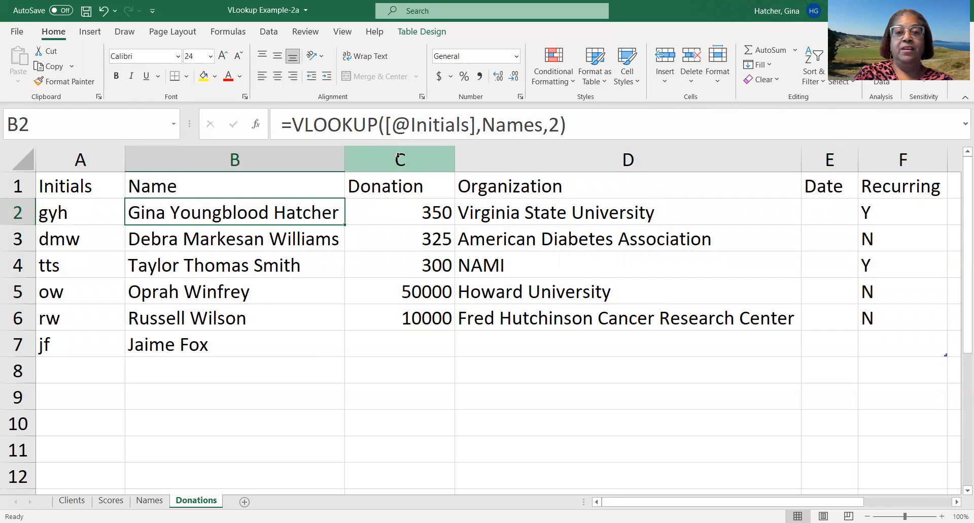
click(273, 134)
drag(291, 125, 564, 118)
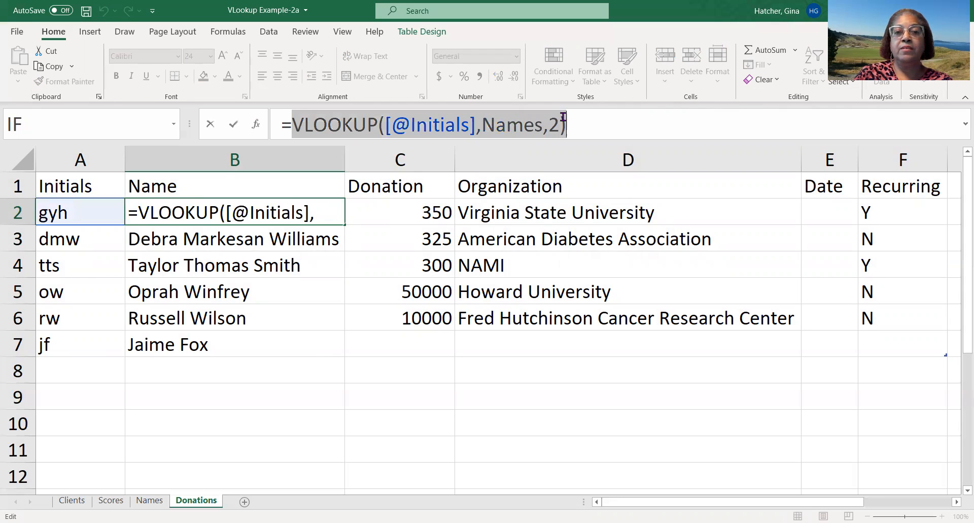
click(263, 261)
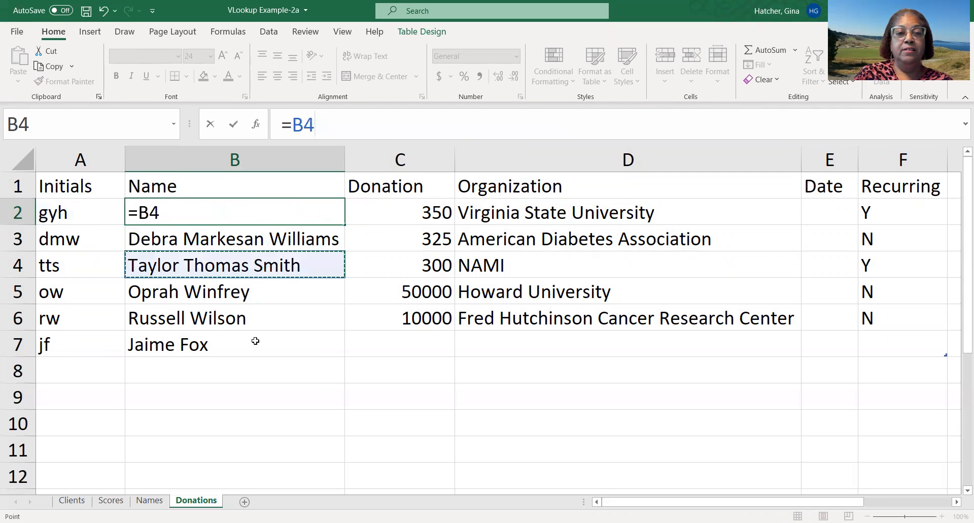
click(300, 365)
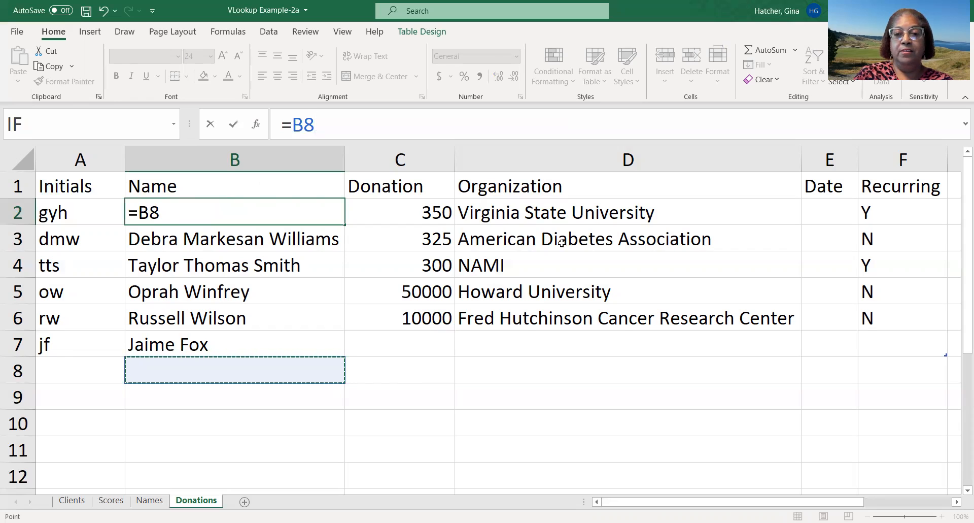
drag(138, 213, 213, 198)
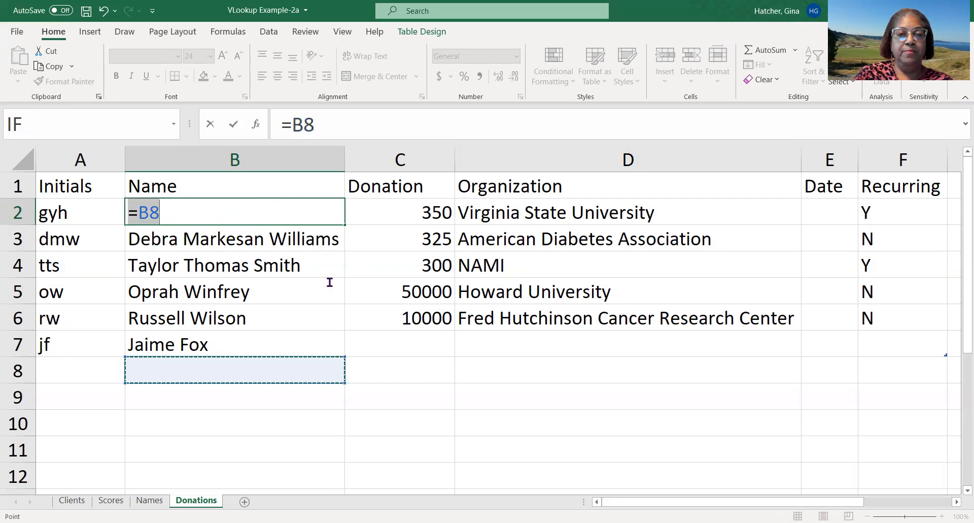
click(292, 320)
click(284, 345)
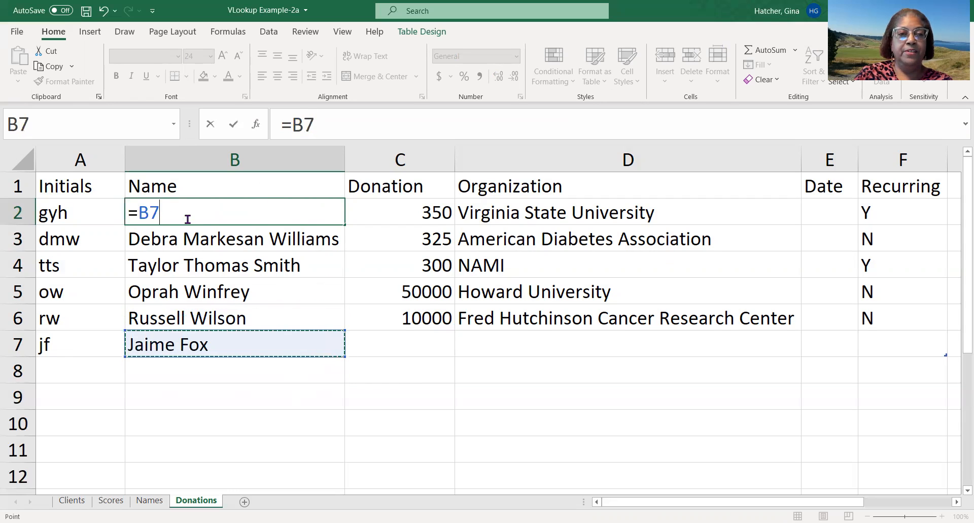
click(138, 213)
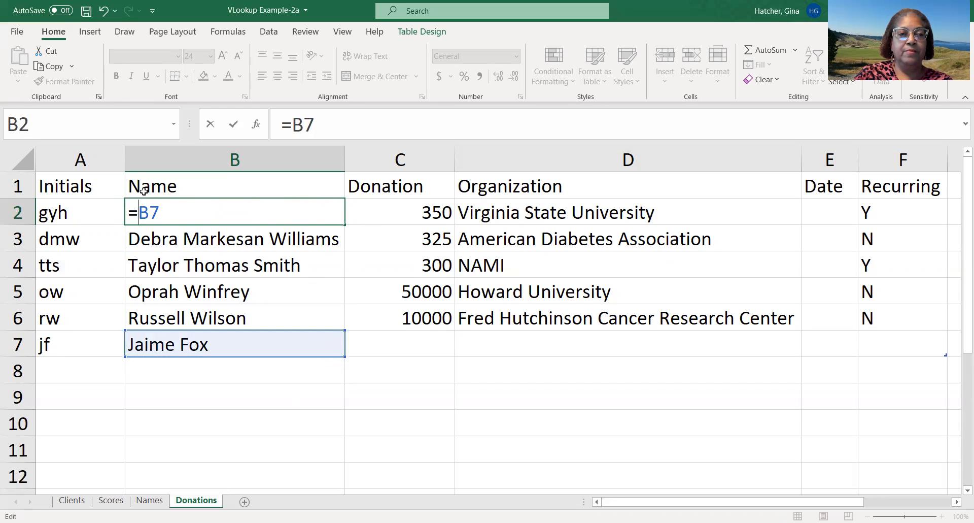
click(145, 190)
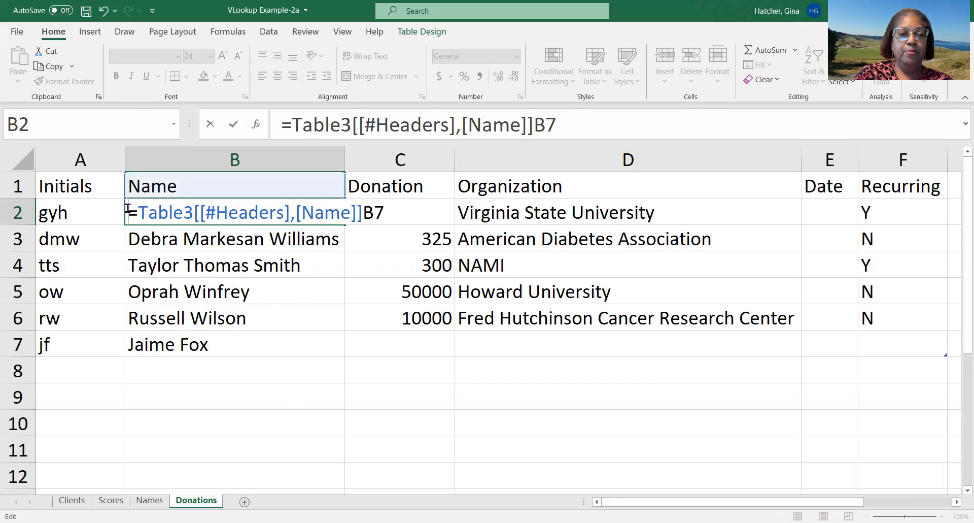
text(=[@Initials)
key(Left)
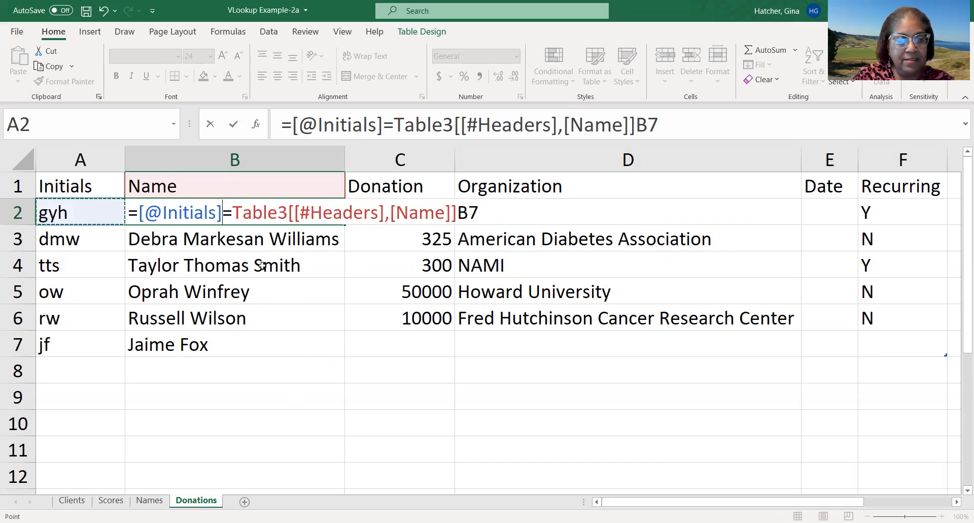
key(Escape)
Clear the looked-up names from B2:B7 and select cell B2
drag(137, 211, 149, 341)
key(Delete)
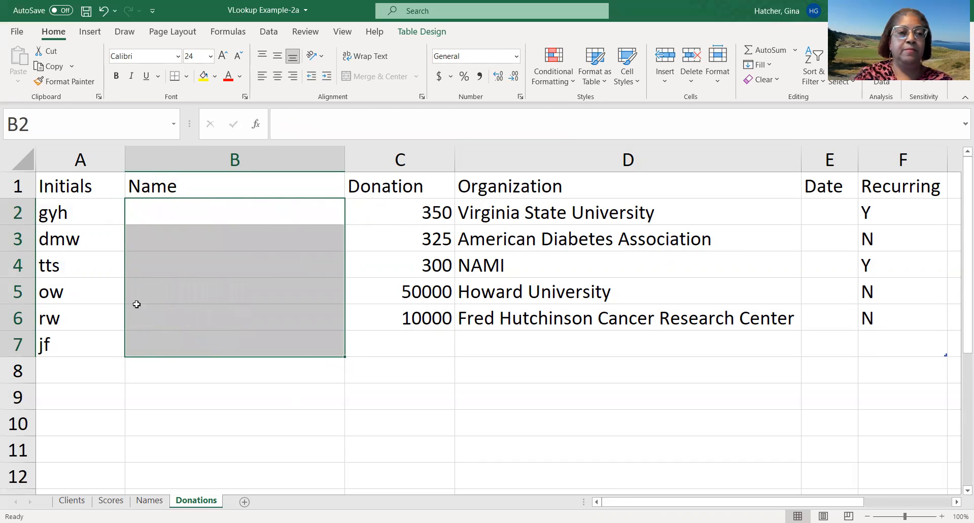
click(145, 209)
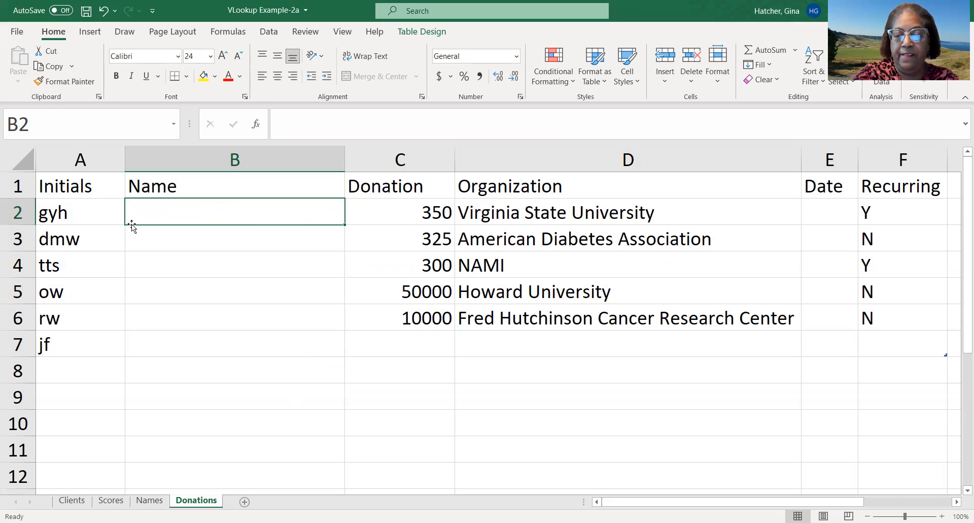
text(=vl)
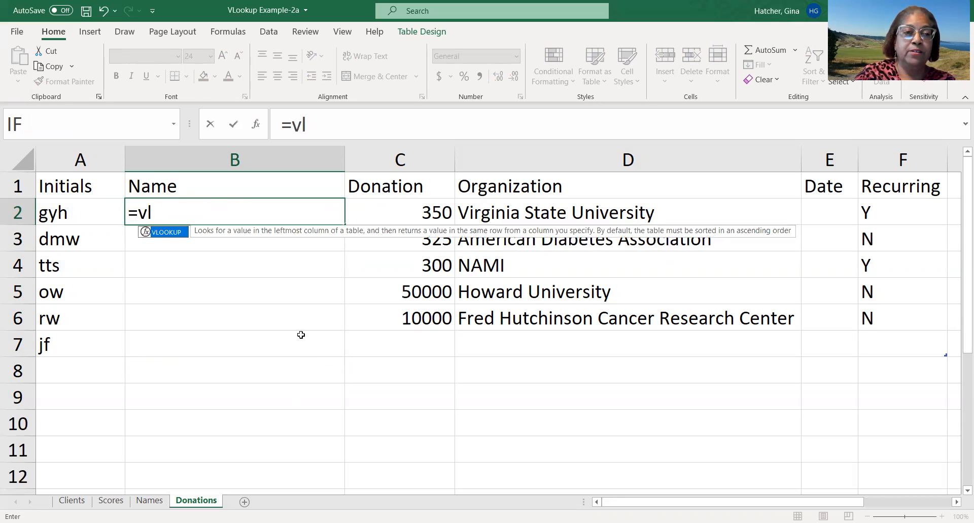
double_click(168, 232)
click(251, 125)
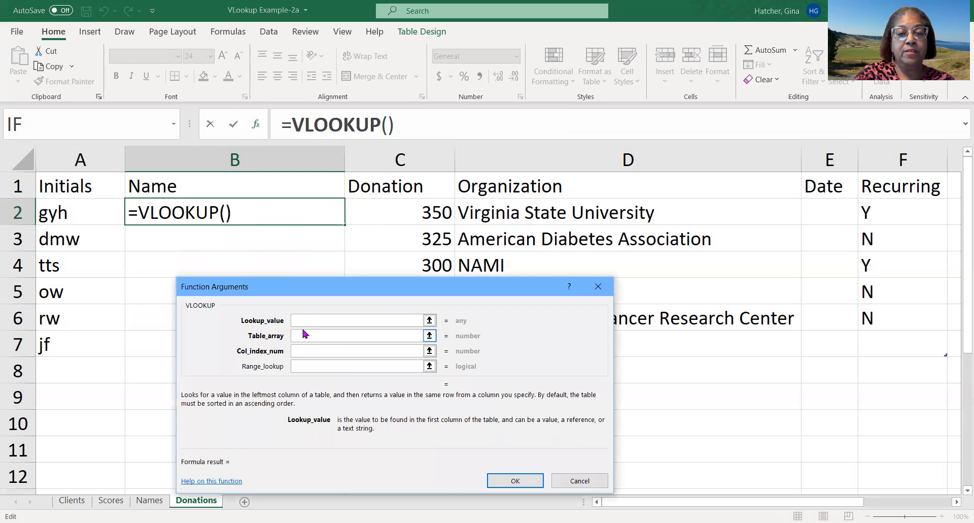
click(60, 208)
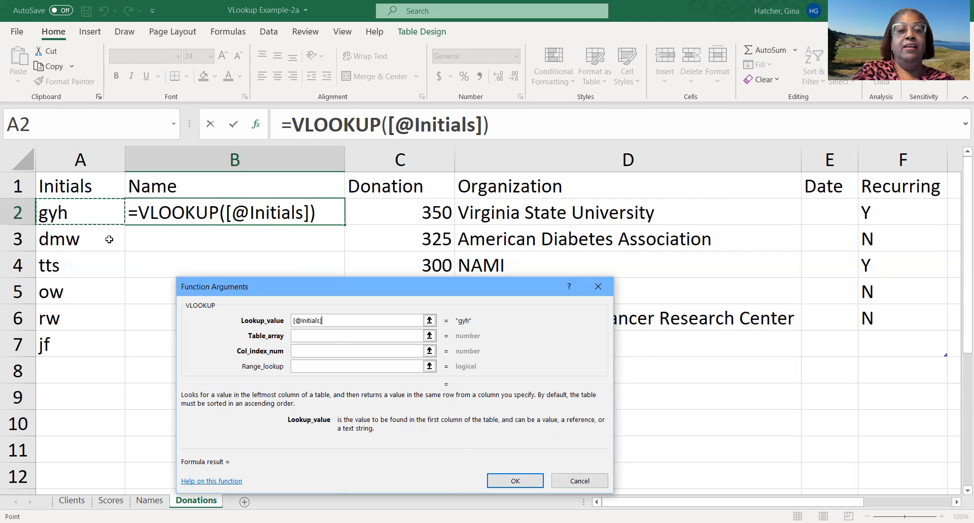
key(Escape)
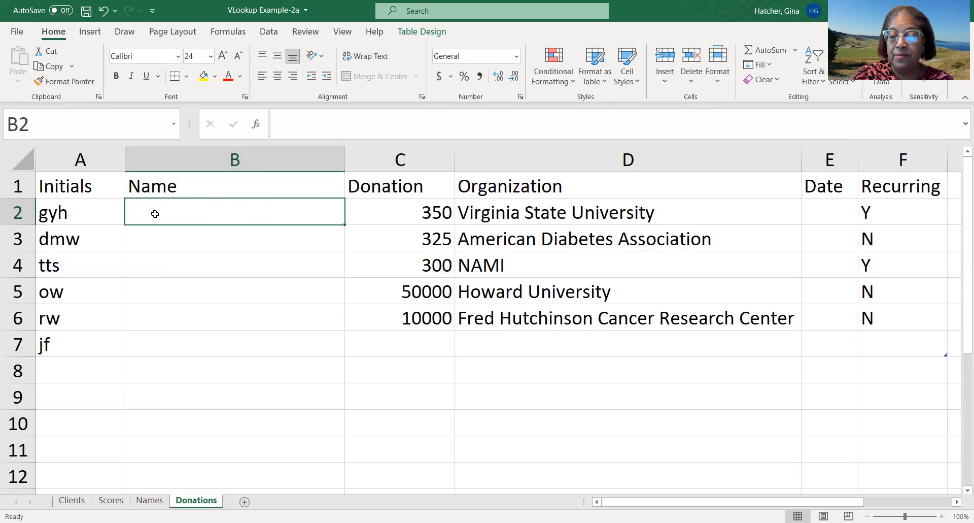
text(=)
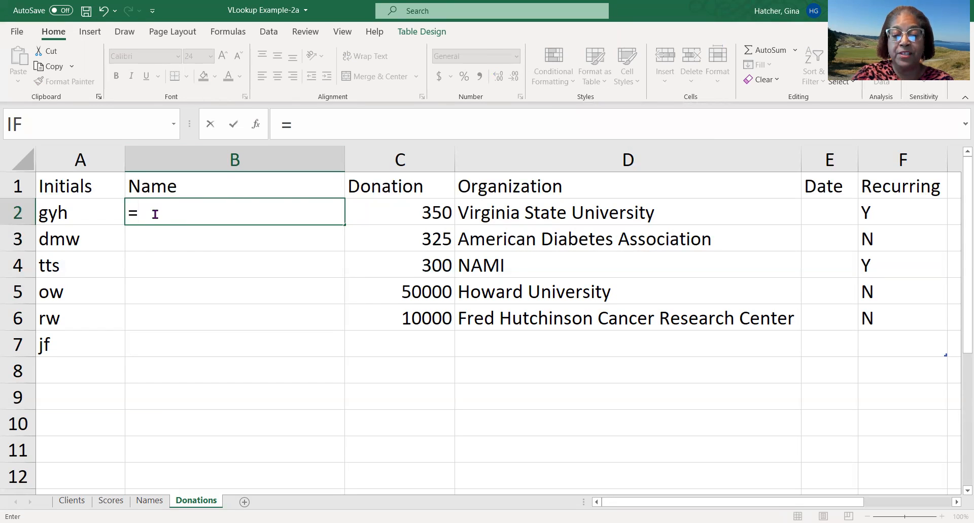
text(vl)
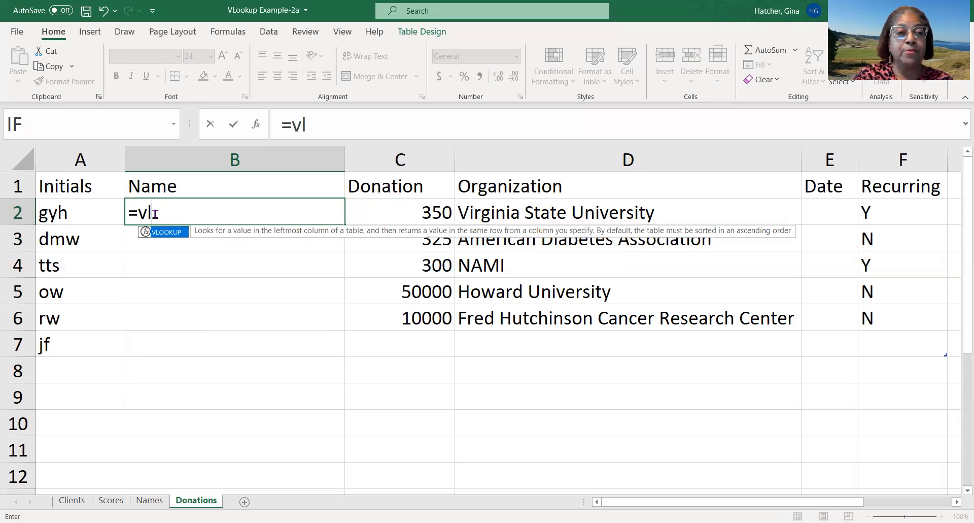
double_click(175, 234)
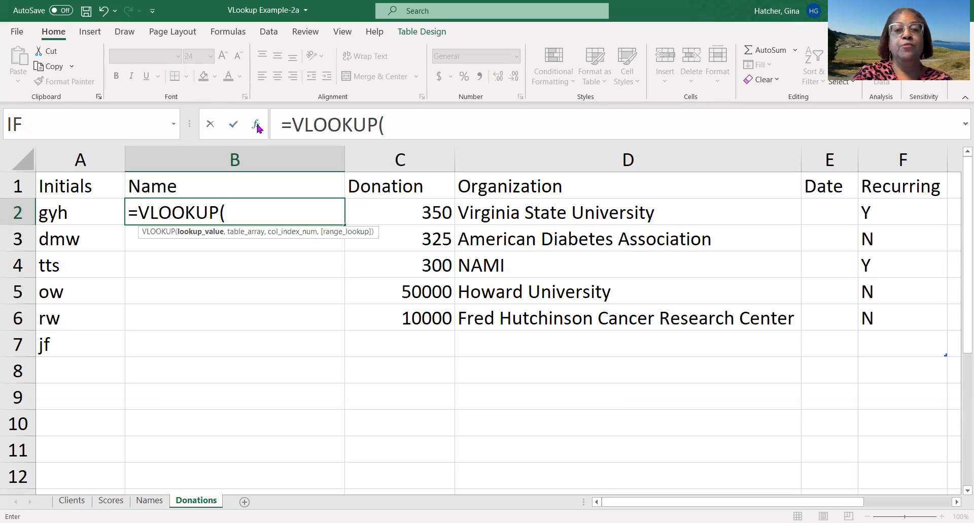
click(257, 125)
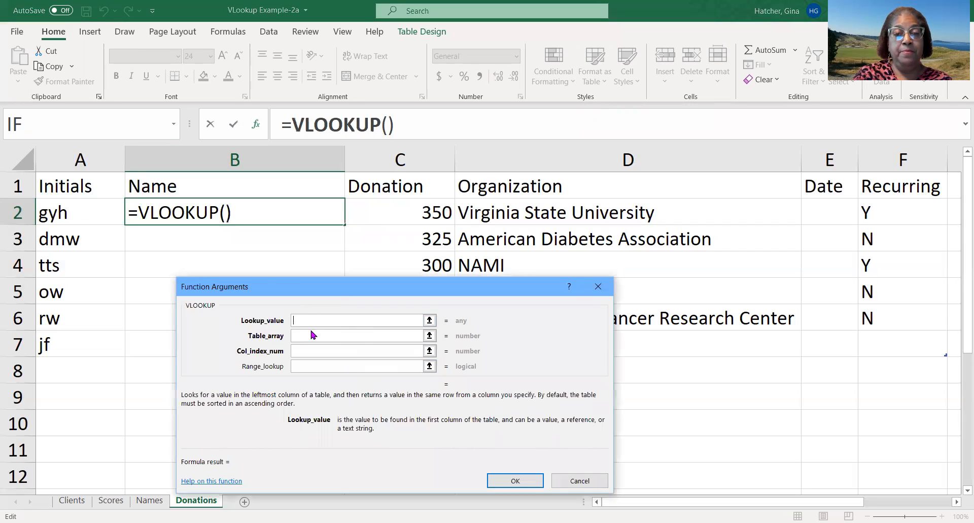
click(78, 200)
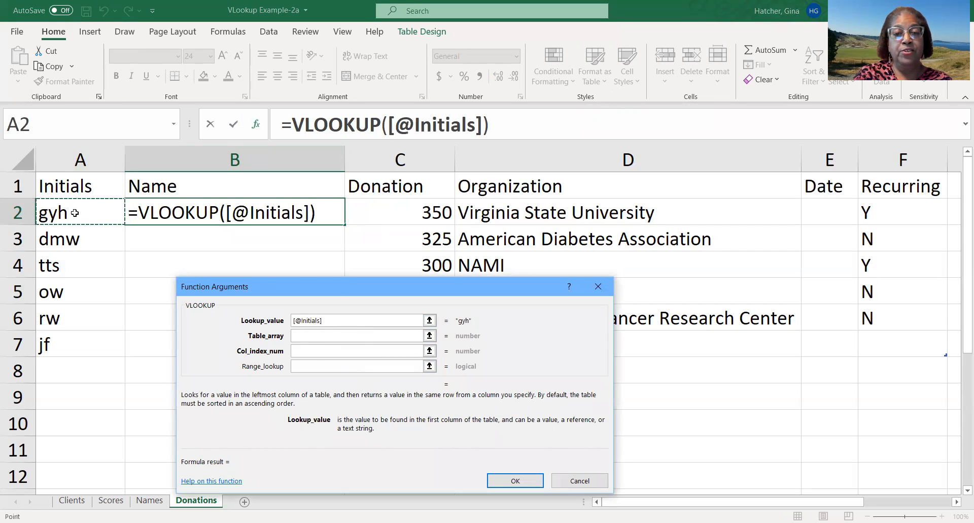
click(296, 336)
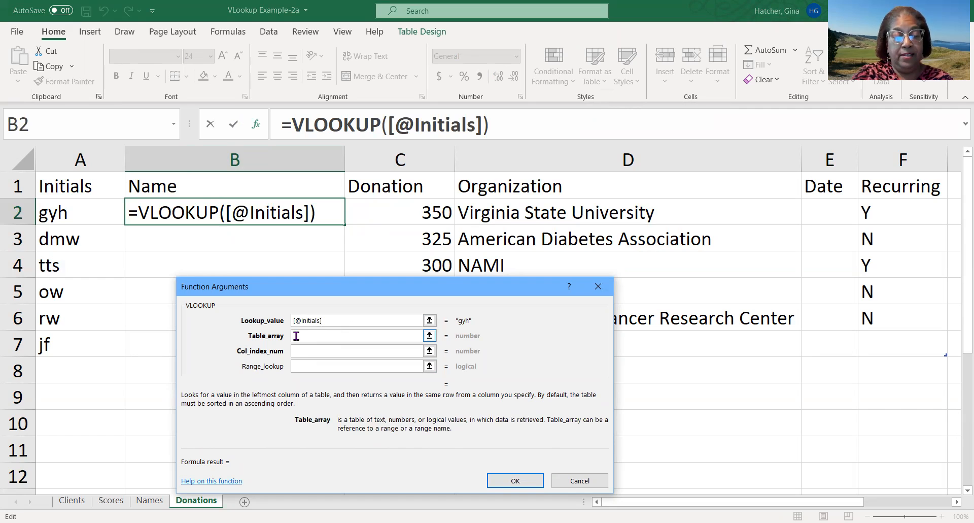
text(Names)
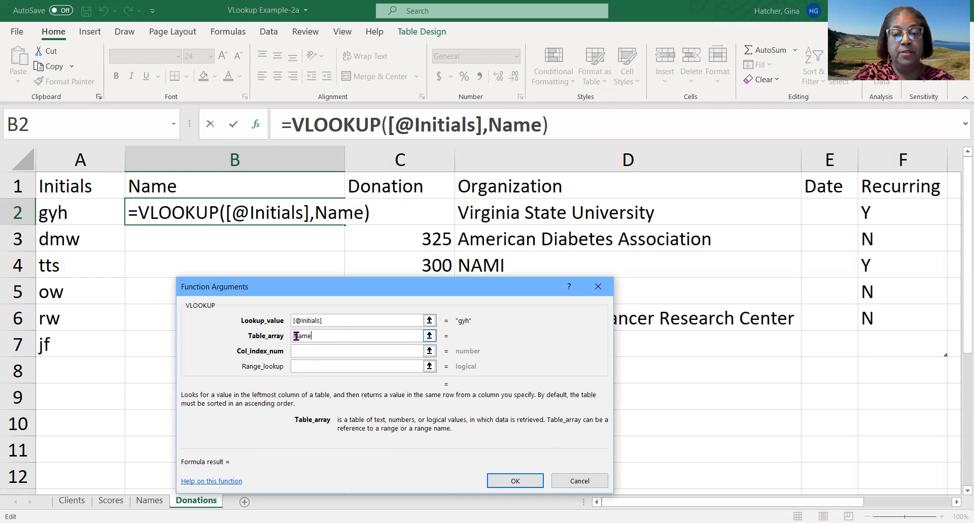
click(304, 353)
text(2)
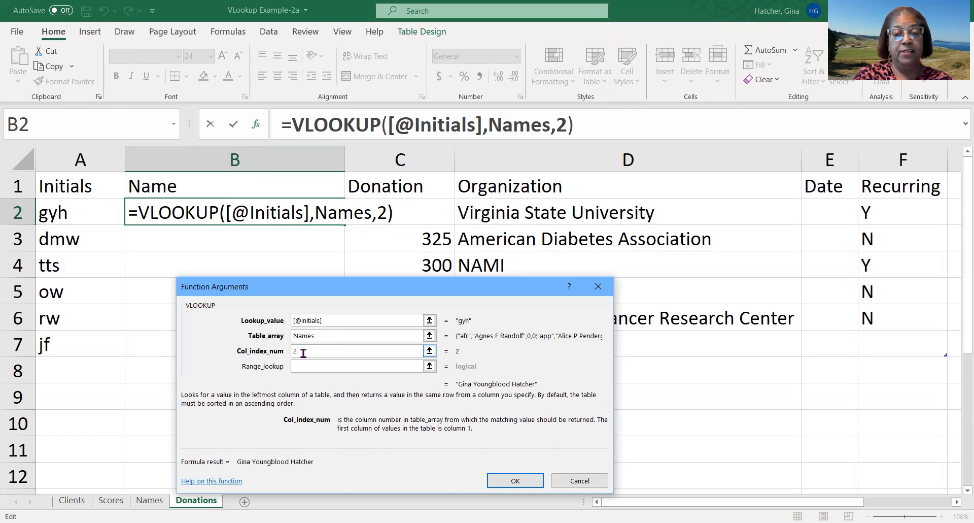
click(515, 481)
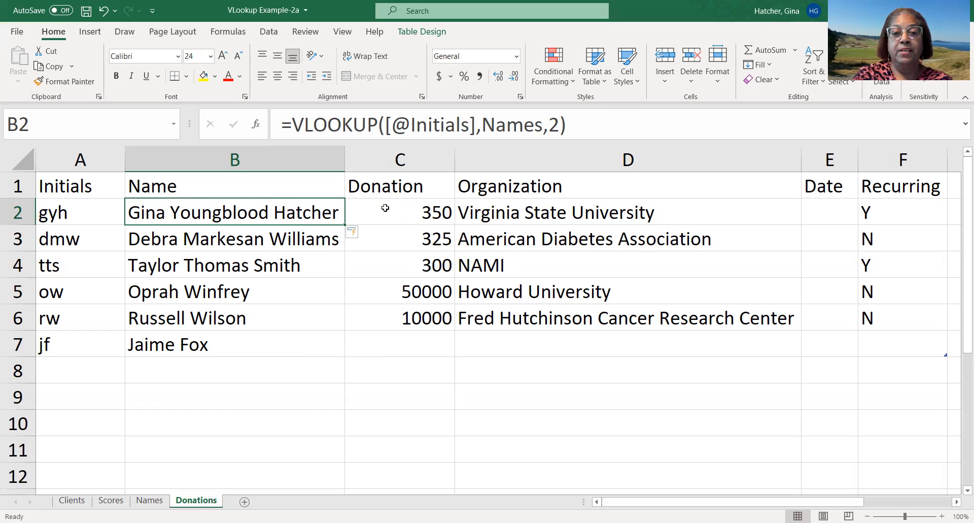
Review the donation amounts in C2:C6 and the rebuilt VLOOKUP formula in B2
drag(368, 207, 433, 320)
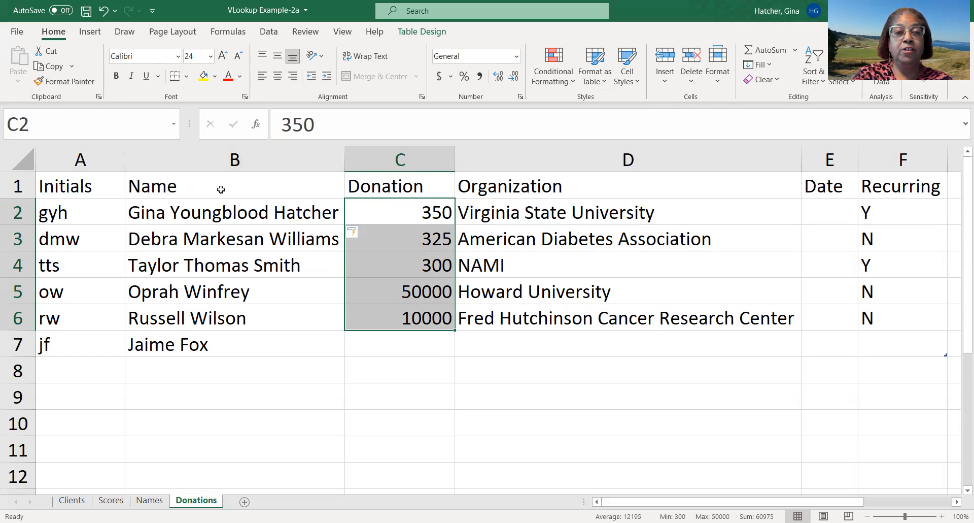
click(199, 215)
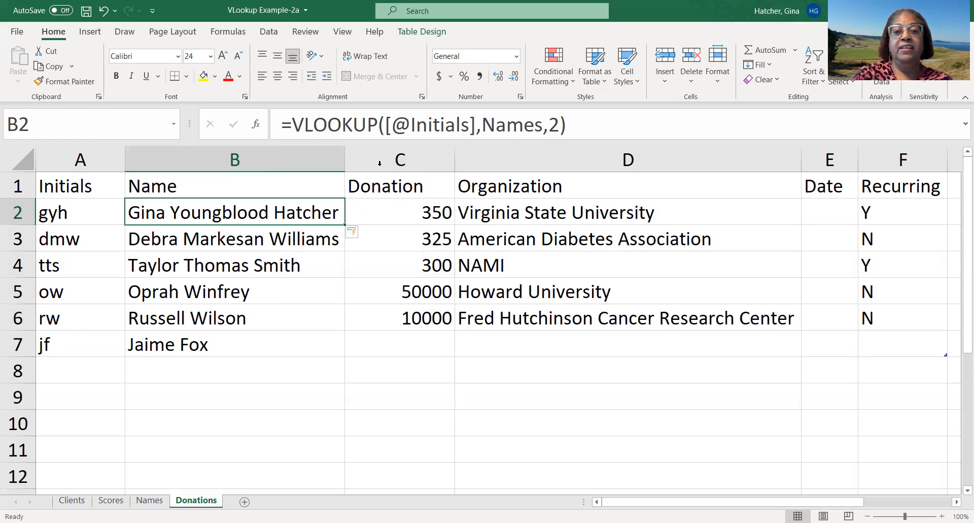